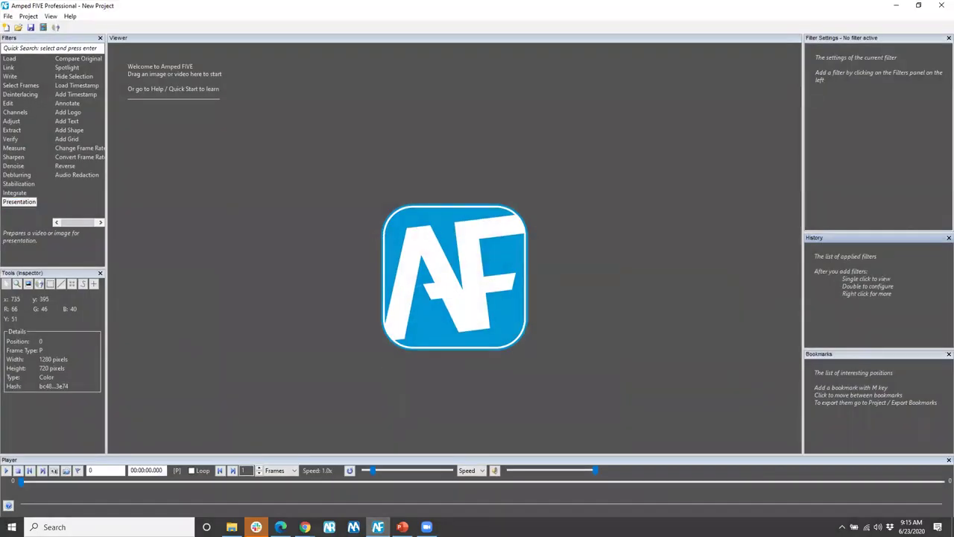
- Load 01 - Bowling-theft.ssf from the Samples folder into the viewer
key("super+e")
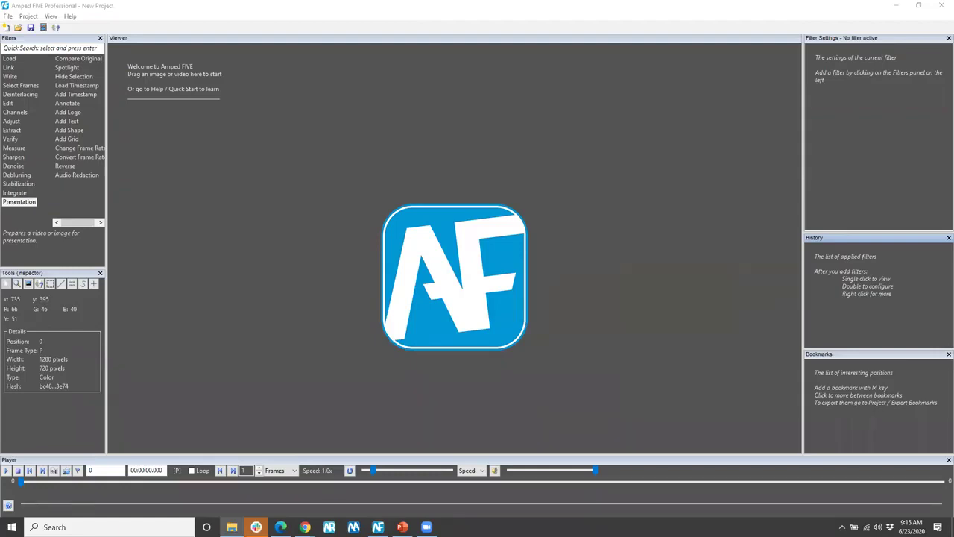
mouse_move(560, 249)
left_mouse_down()
mouse_move(538, 270)
mouse_move(566, 252)
left_mouse_up()
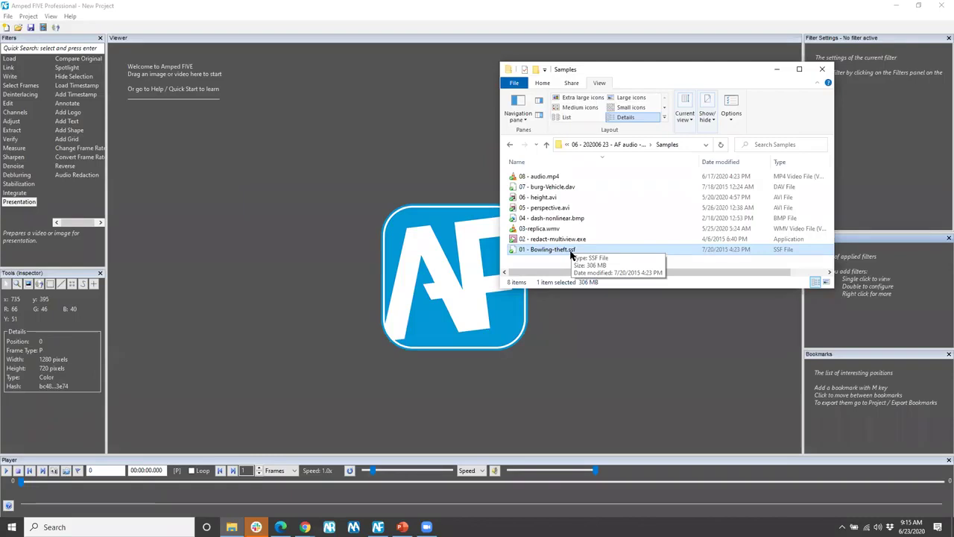
left_click_drag(572, 255, 280, 262)
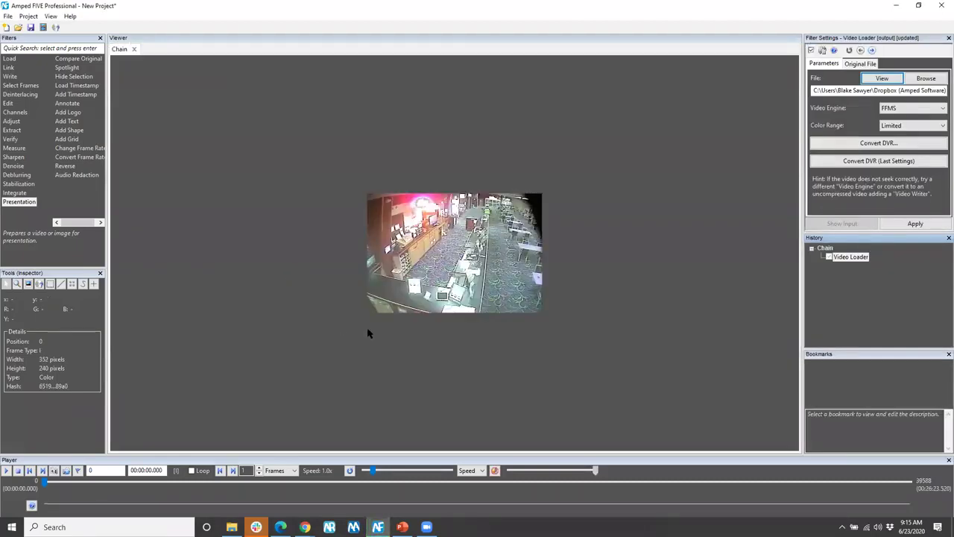
scroll(490, 355, "up", 1)
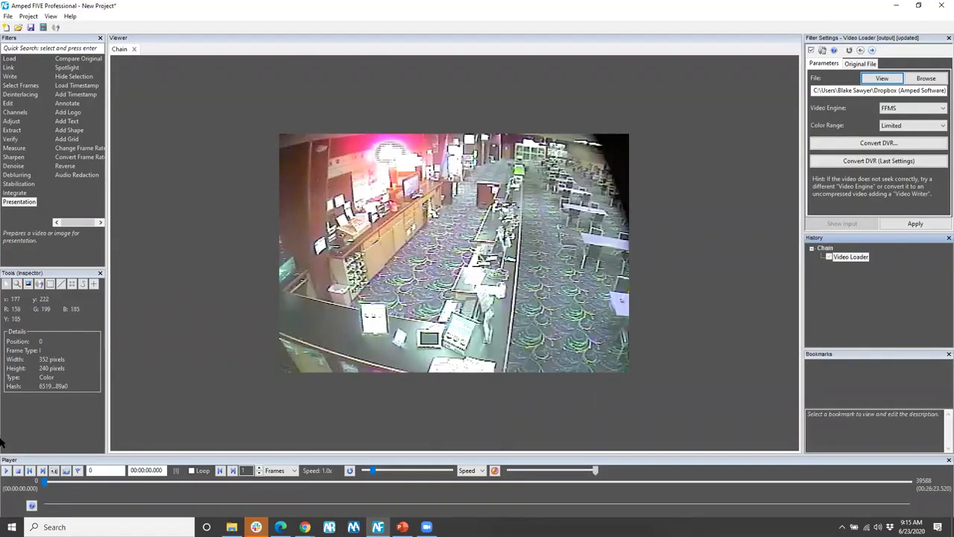
- Play the bowling theft video and jump through its second half to review the footage around the counter
left_click(6, 471)
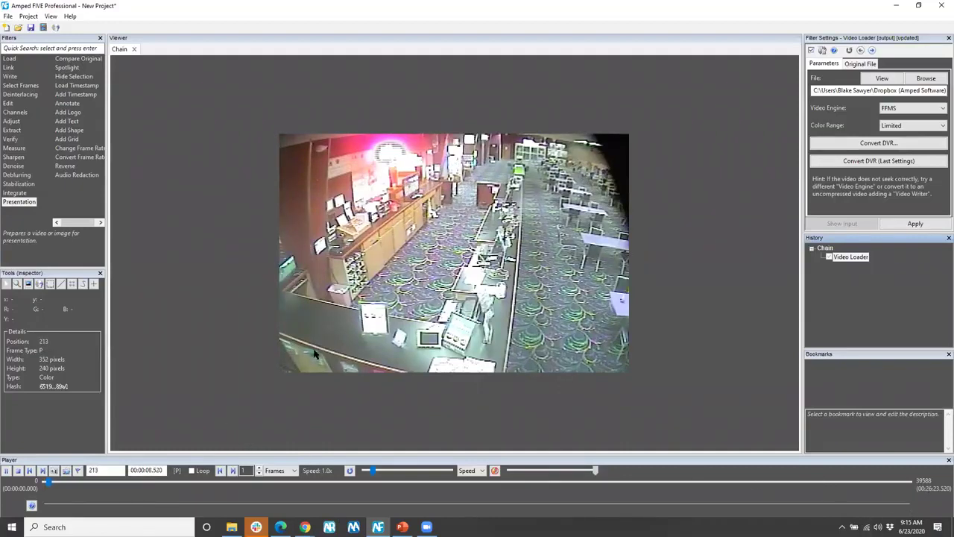
left_click(565, 483)
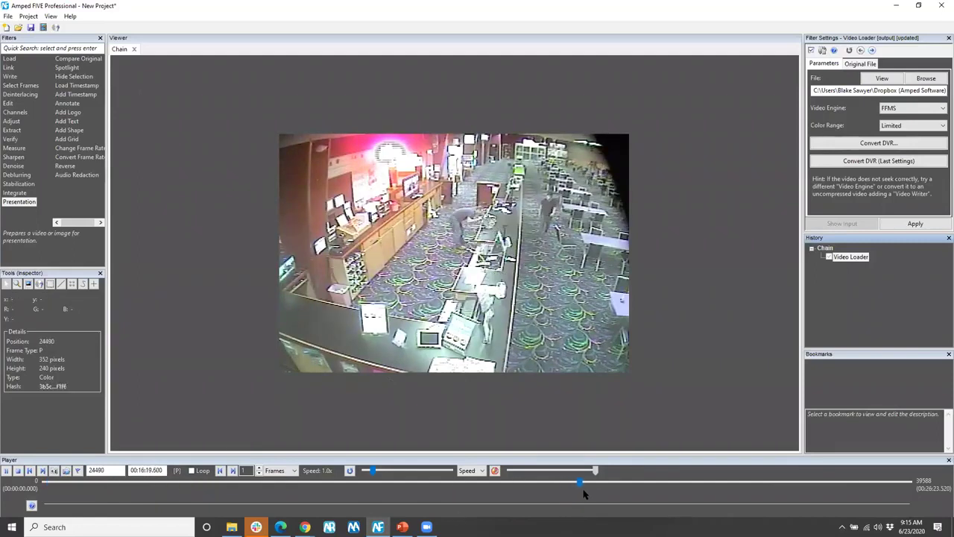
left_click(623, 495)
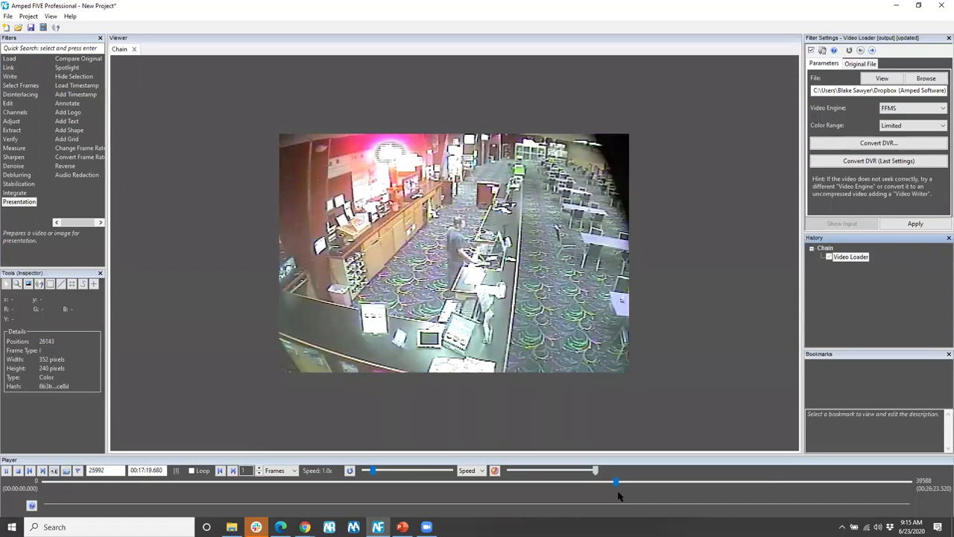
left_click_drag(620, 486, 575, 486)
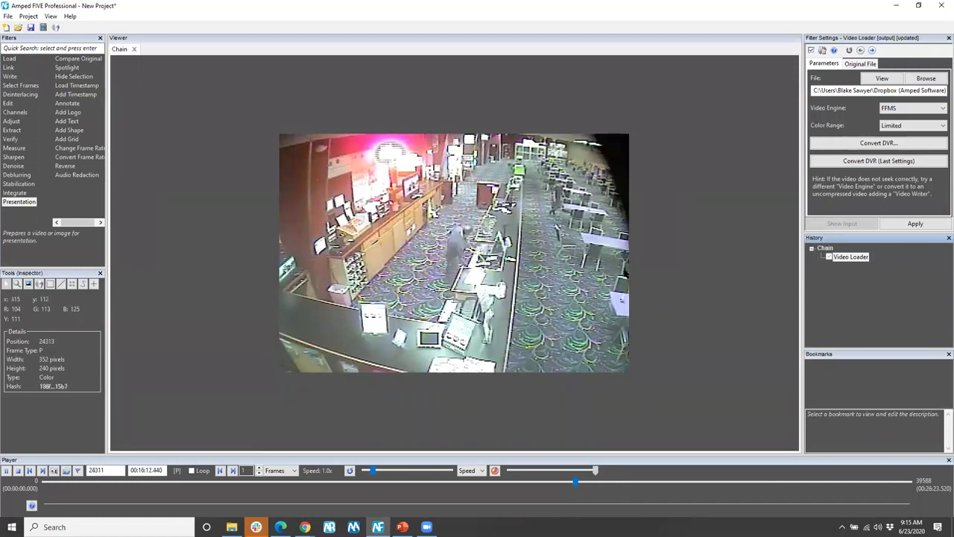
left_click(6, 471)
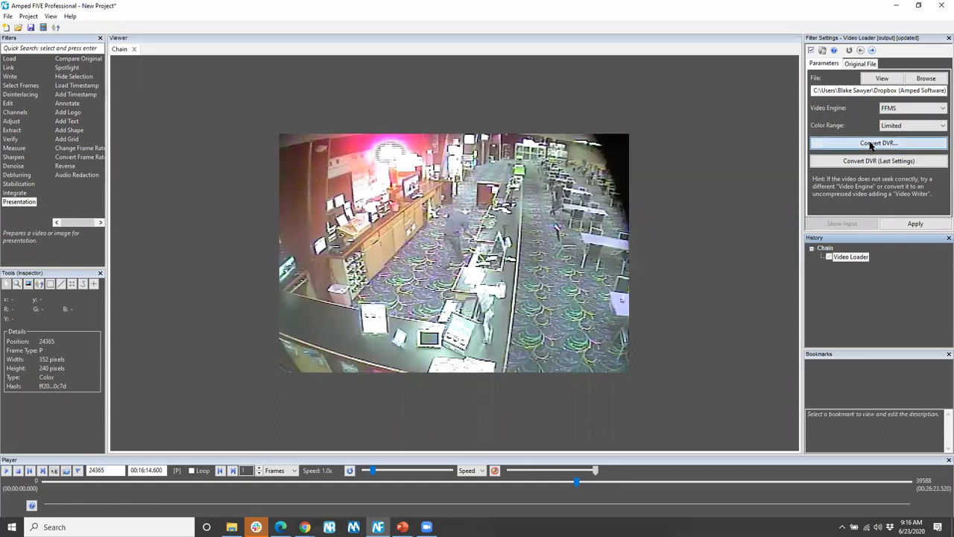
- Convert only the selected Bowling-theft DVR file, using stream copy if possible or else transcoding
left_click(871, 144)
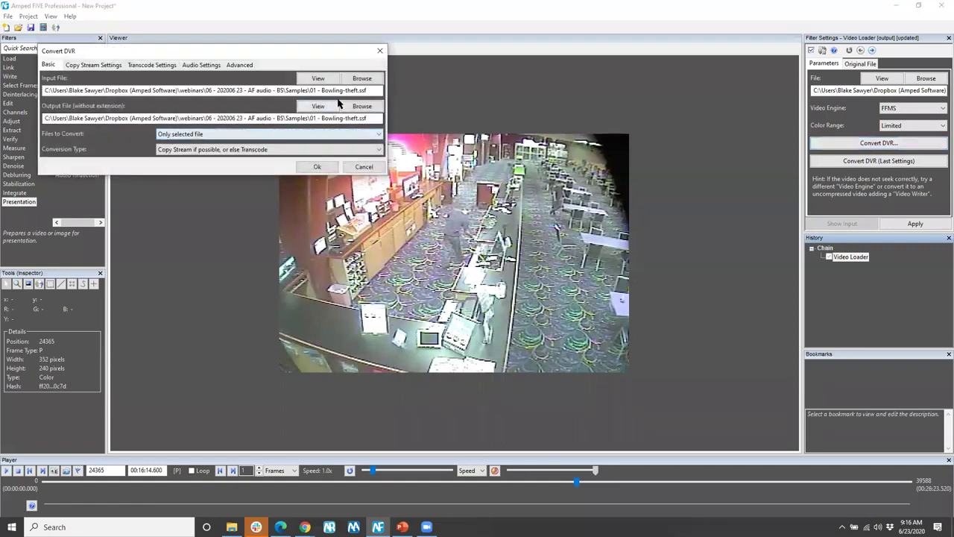
left_click(317, 167)
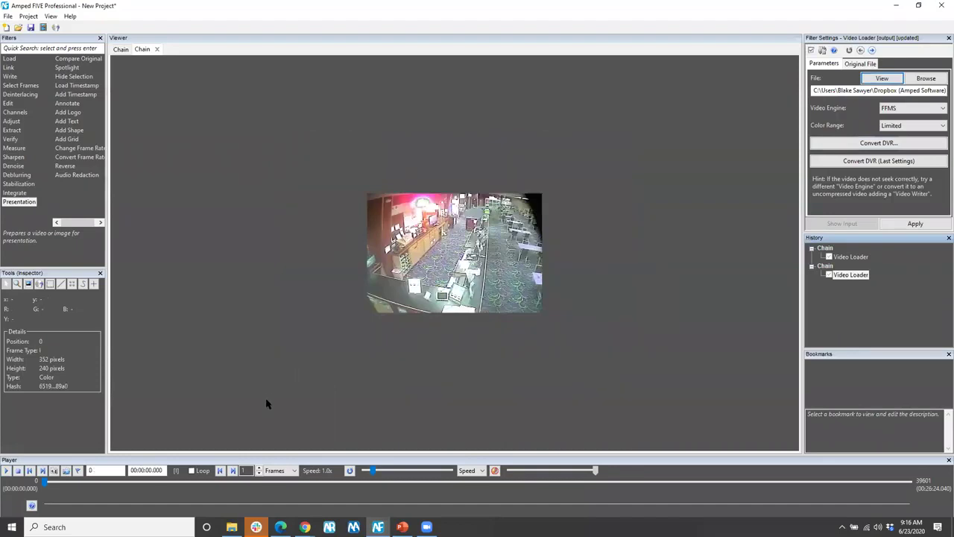
- Check the conversion output in the Samples folder, opening the log and playing the converted AVI briefly
mouse_move(232, 526)
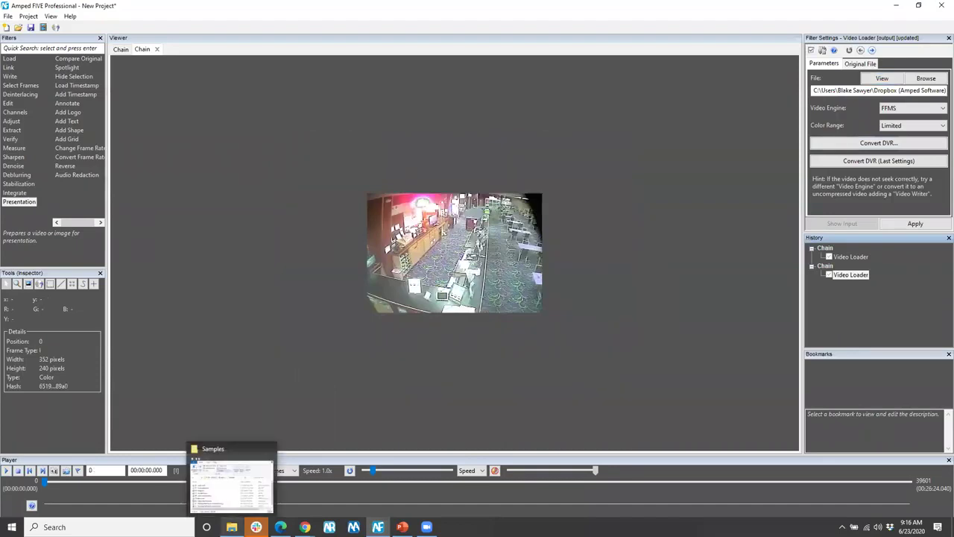
left_click(232, 487)
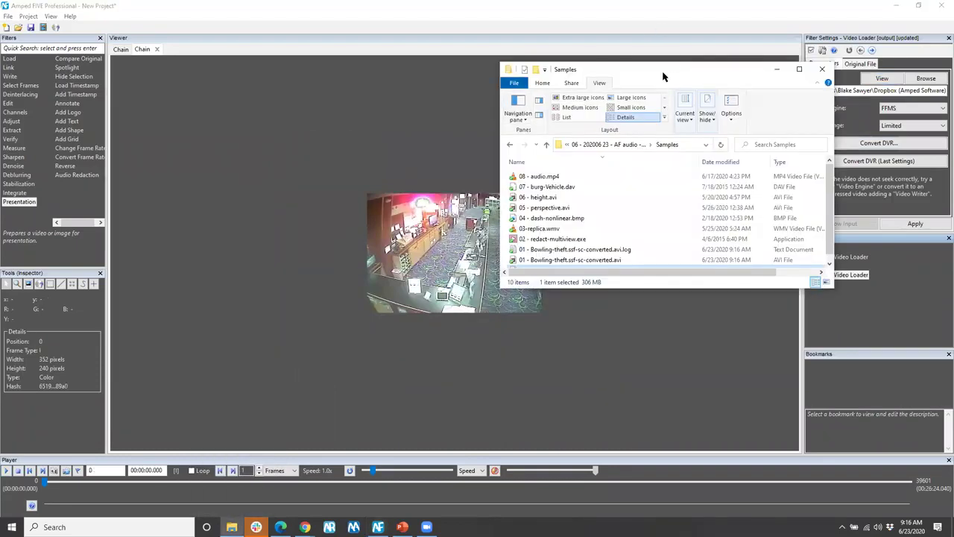
left_click_drag(596, 69, 359, 48)
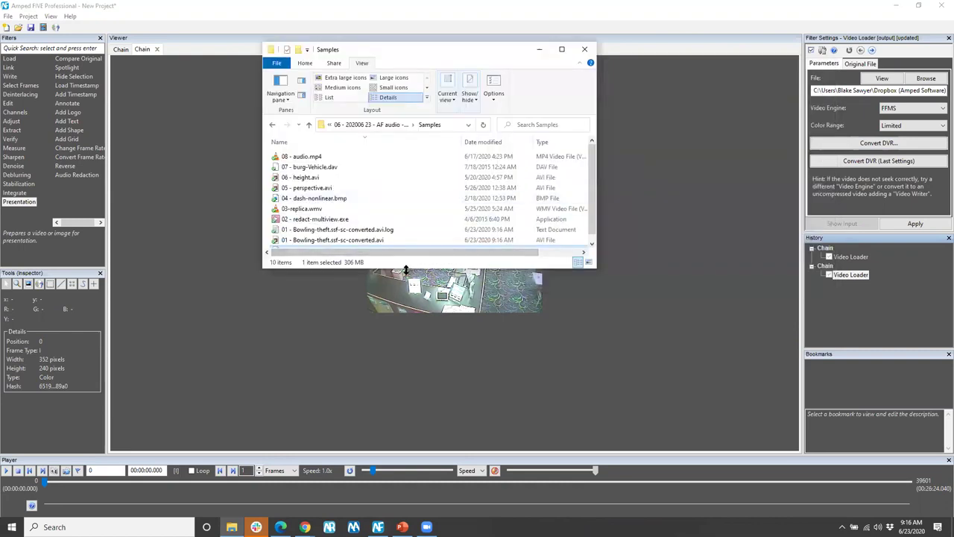
left_click_drag(406, 270, 405, 340)
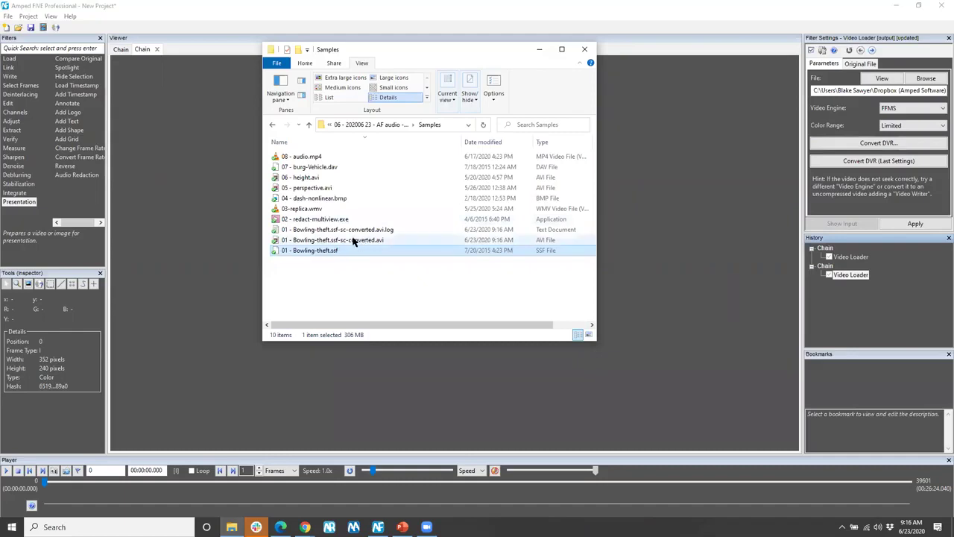
left_click(354, 241)
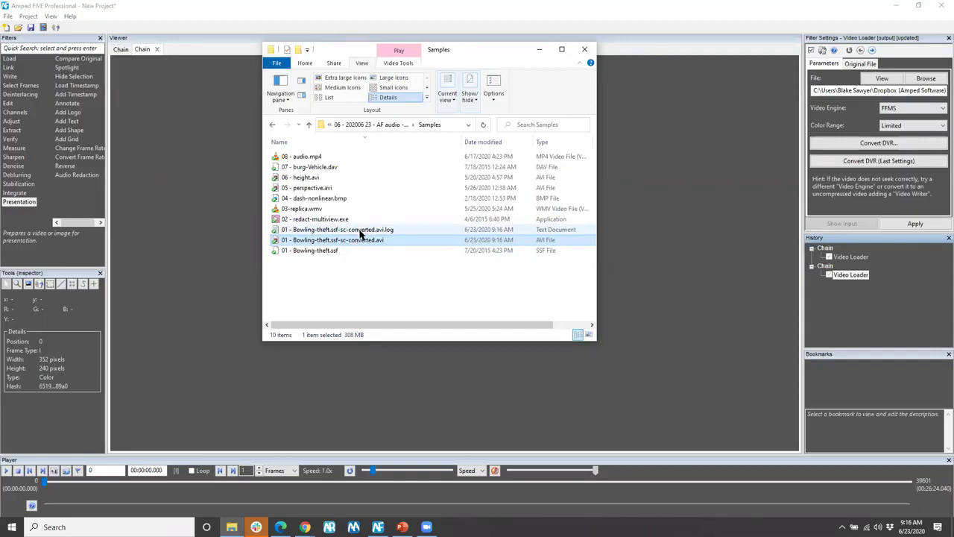
double_click(360, 230)
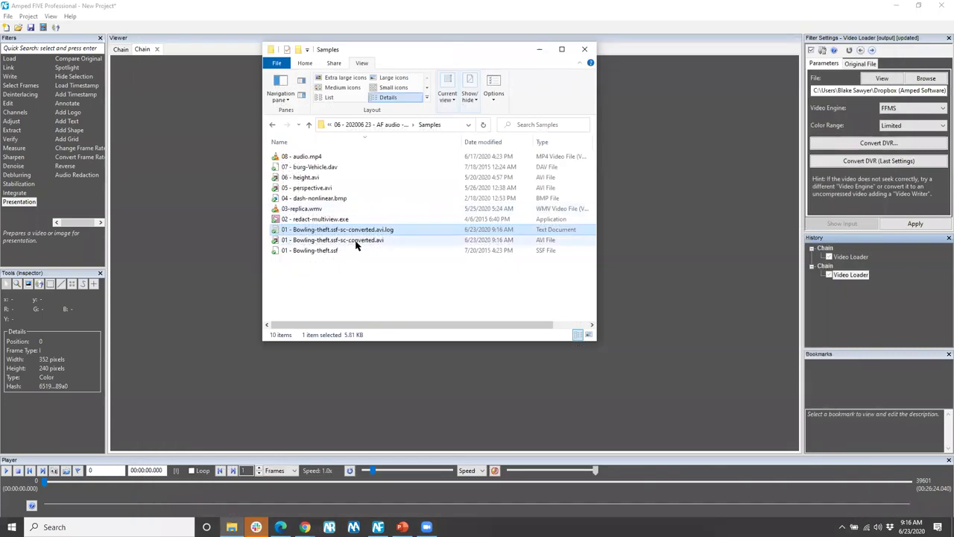
double_click(361, 240)
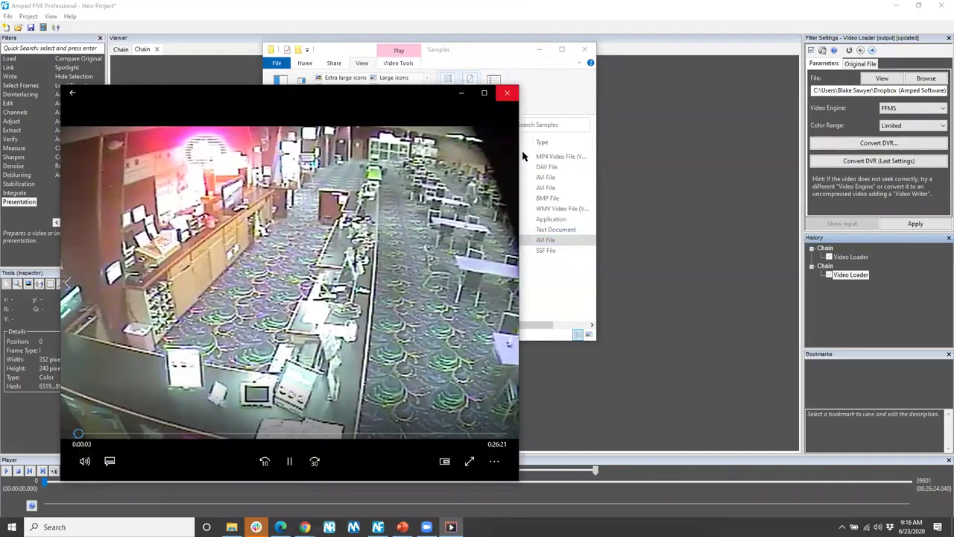
left_click(507, 93)
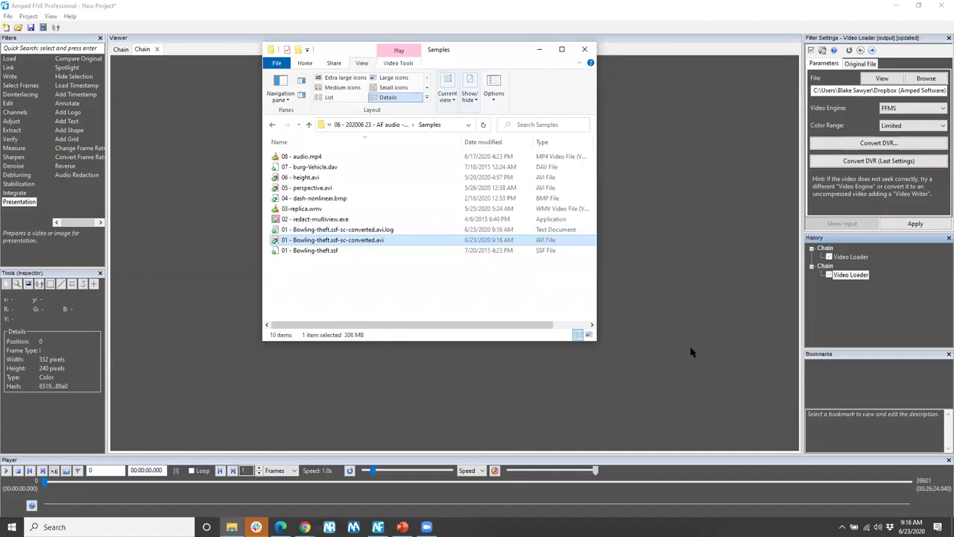
- Add a Range Selector filter to the converted video with first frame 27900 and last frame 29125
left_click(700, 356)
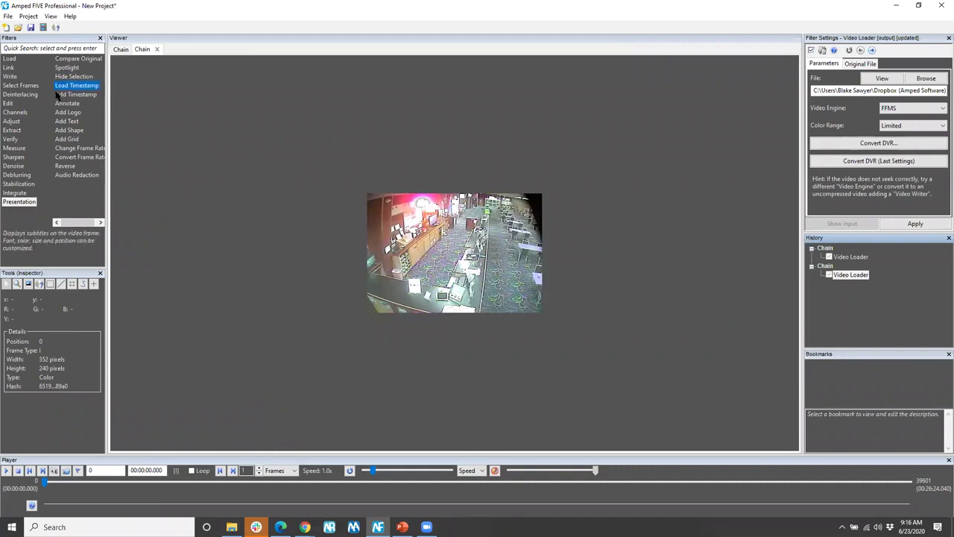
left_click(21, 84)
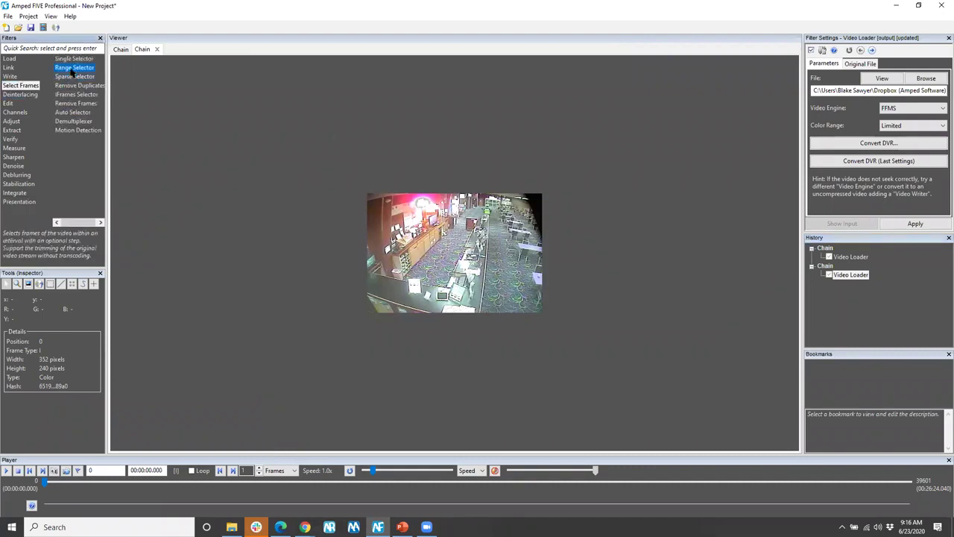
double_click(74, 68)
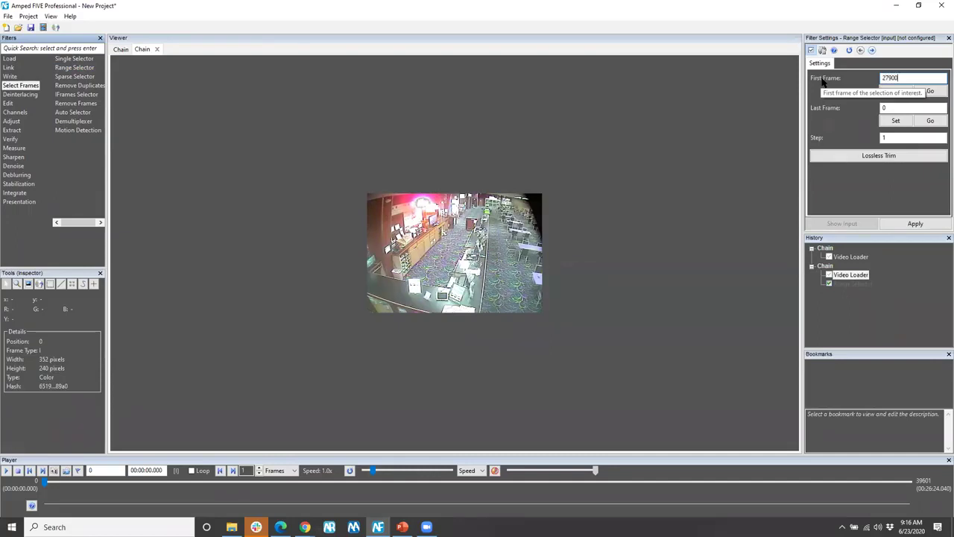
left_click(918, 109)
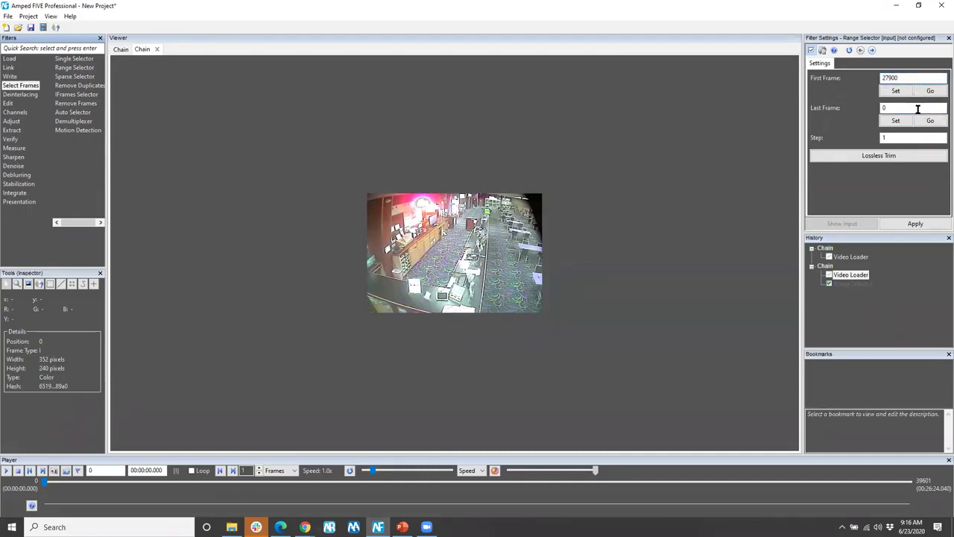
key("ctrl+a")
left_click(914, 224)
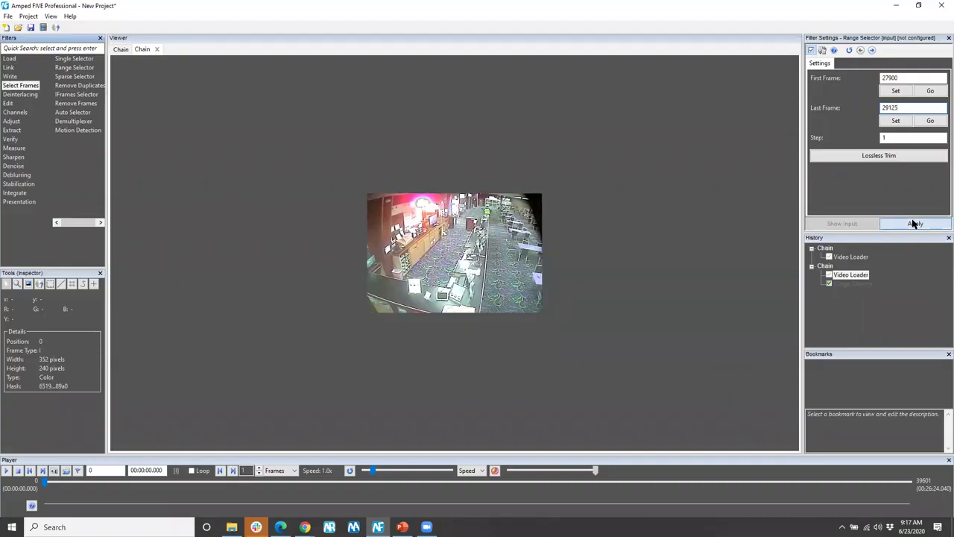
- Play the selected frame range and raise the playback speed to 3.4x
left_click(6, 471)
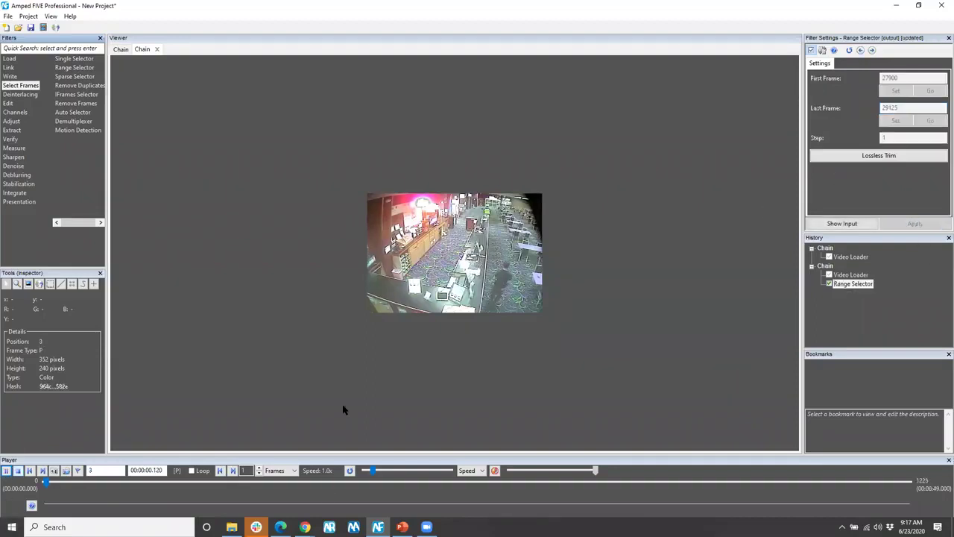
scroll(519, 260, "up", 2)
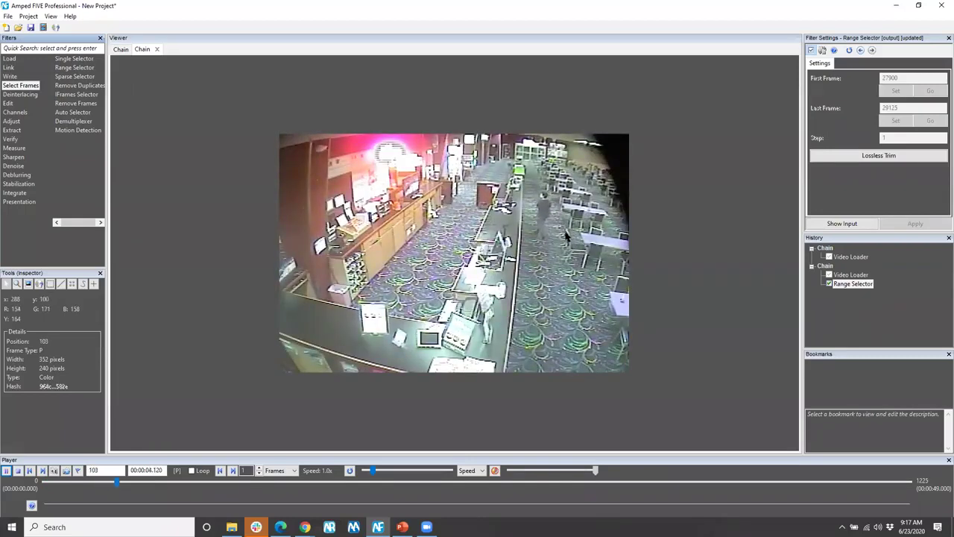
left_click_drag(372, 470, 394, 470)
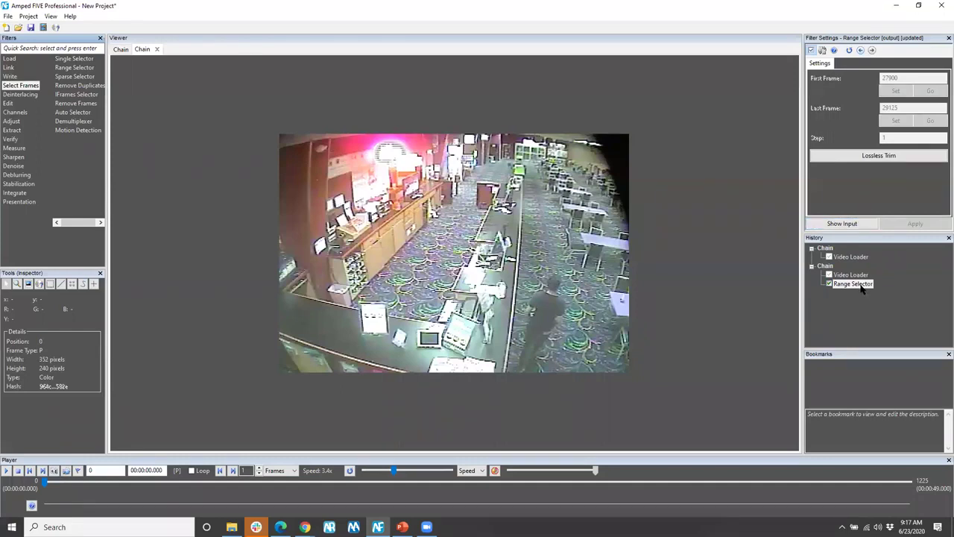
- Create a lossless trim of the selected range and play part of the trimmed clip at 1.0x speed
left_click(867, 157)
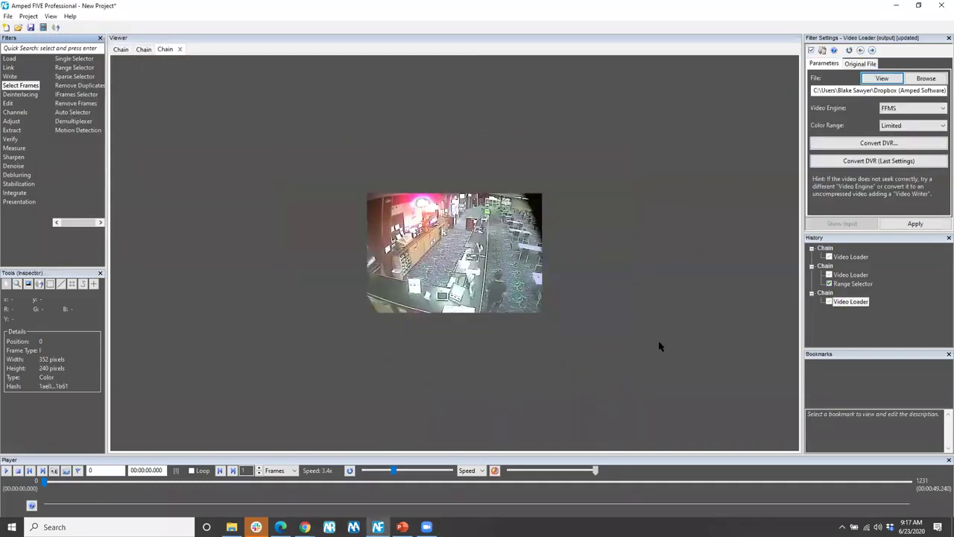
left_click(6, 470)
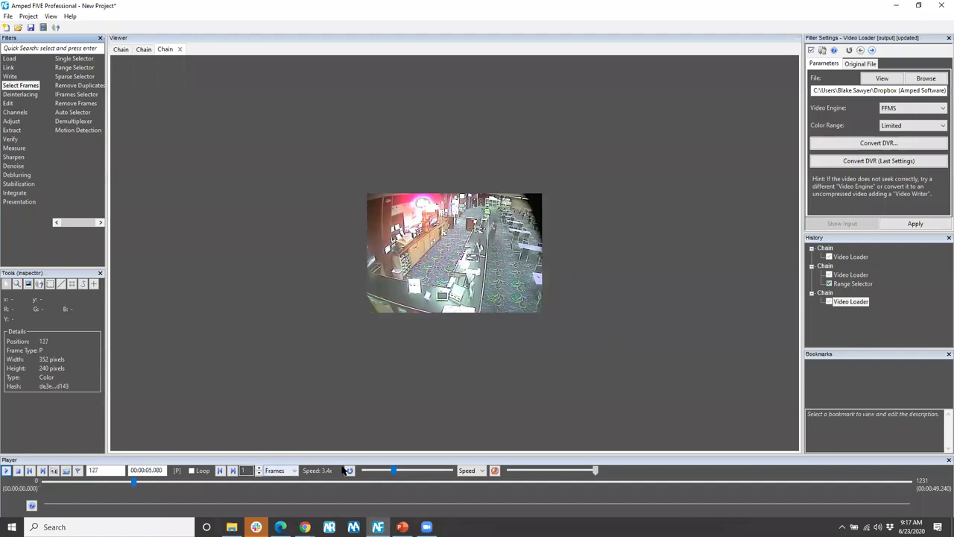
left_click(5, 471)
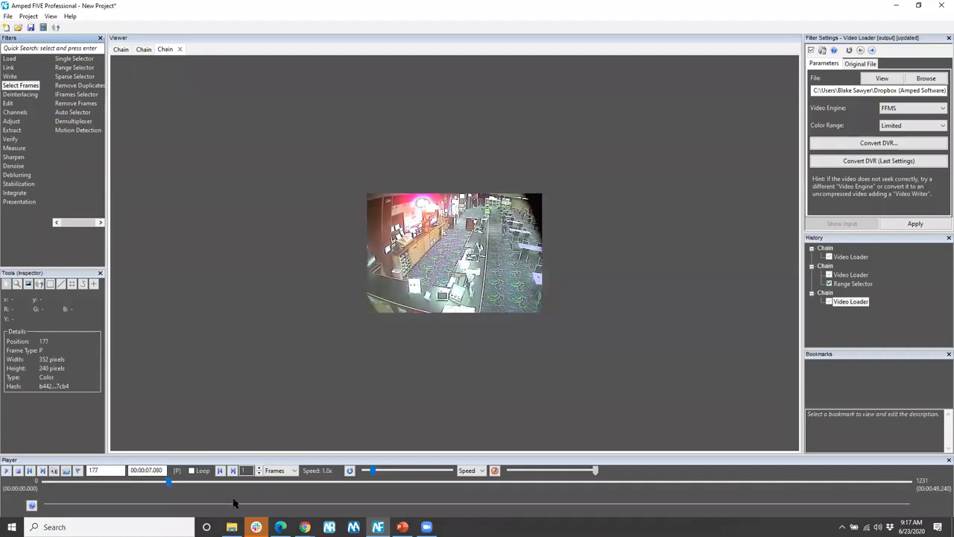
- Check the trimmed AVI file in the Samples folder
left_click(232, 526)
left_click(344, 231)
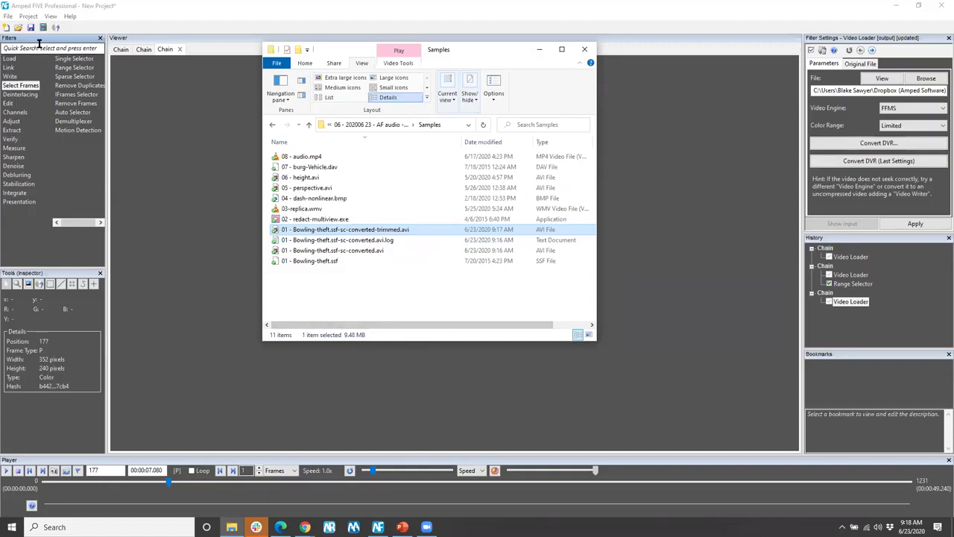
key("Up")
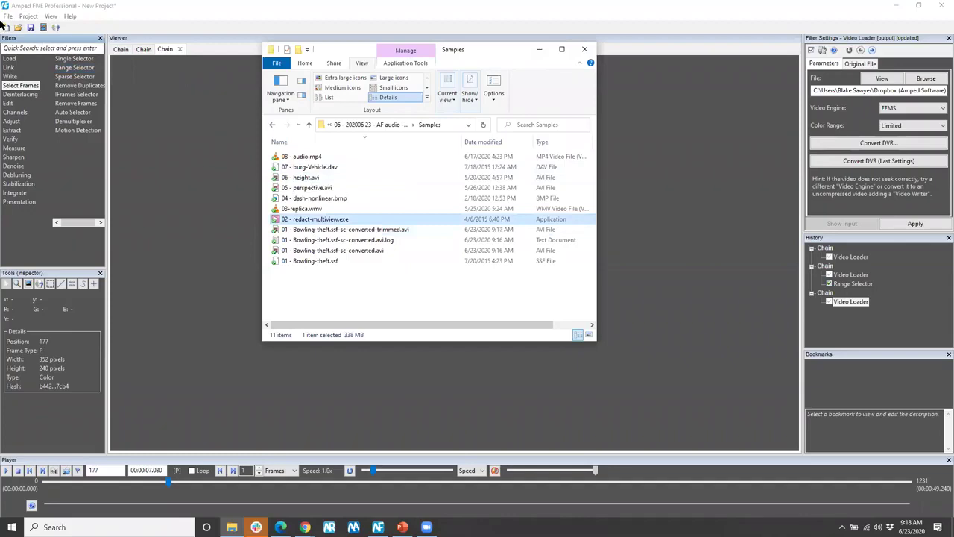
- Start a new project without saving the current one, and load 02 - redact-multiview.exe by converting it with Copy Stream if possible, or else Transcode
left_click(6, 27)
left_click(500, 269)
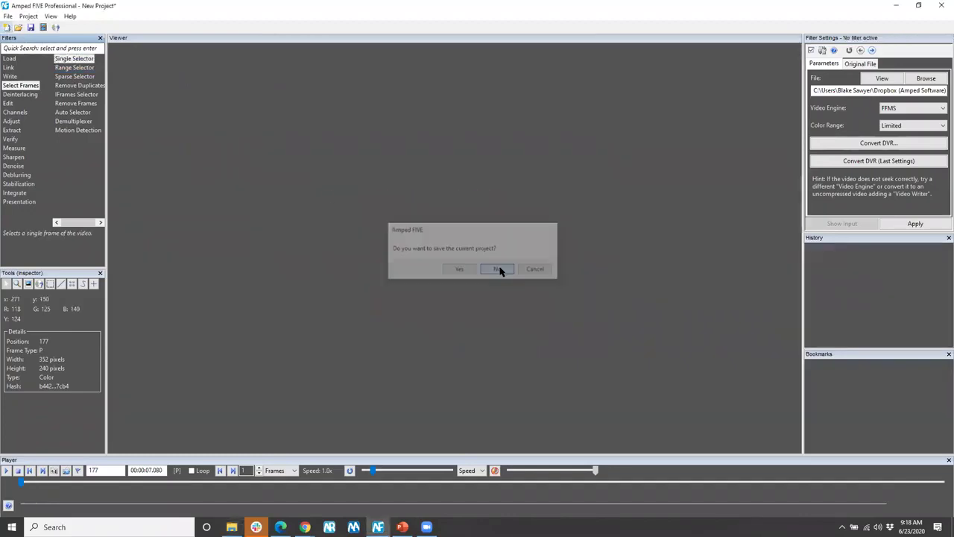
left_click(231, 527)
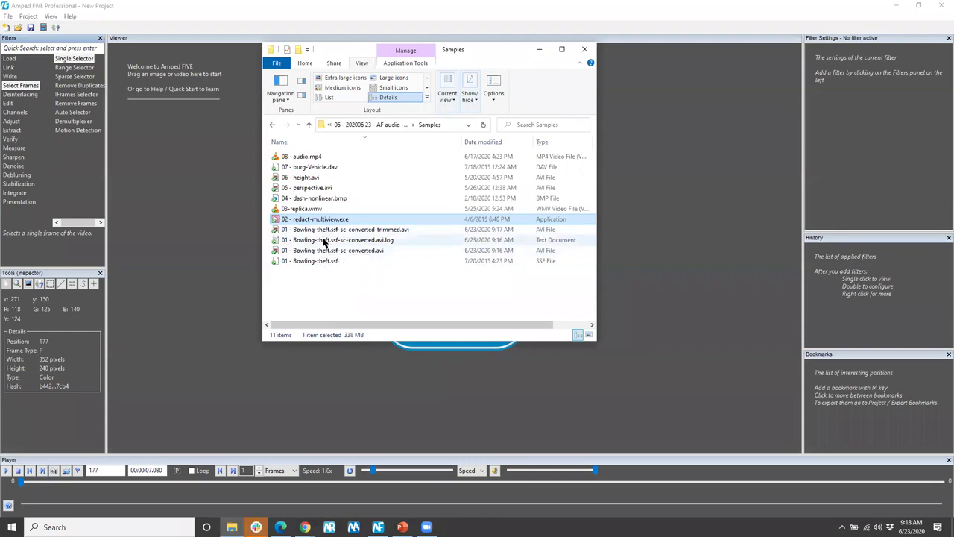
left_click_drag(297, 218, 224, 178)
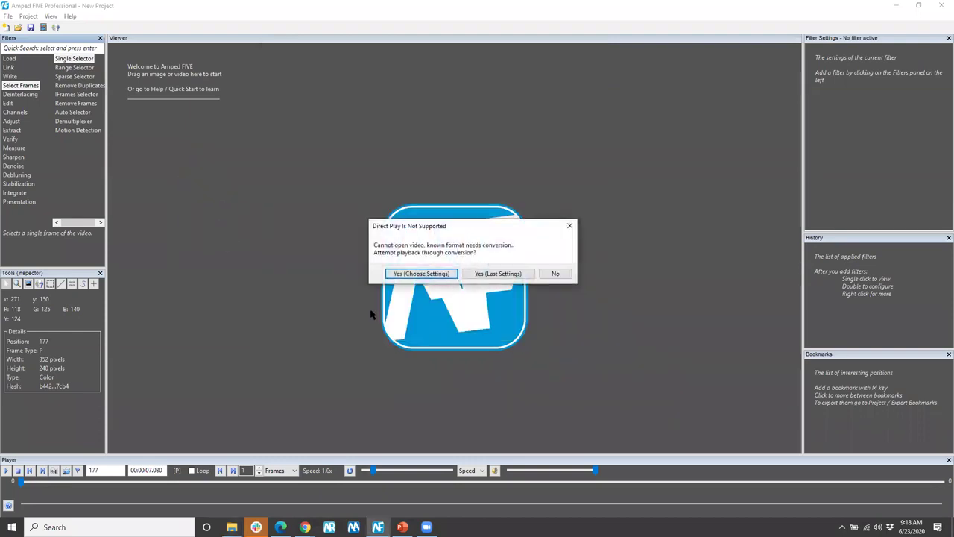
left_click(419, 274)
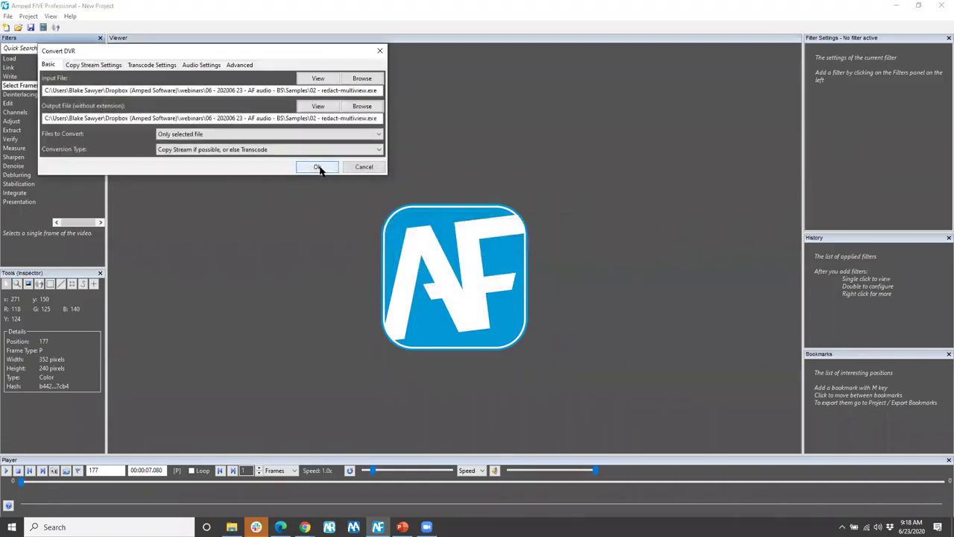
left_click(319, 167)
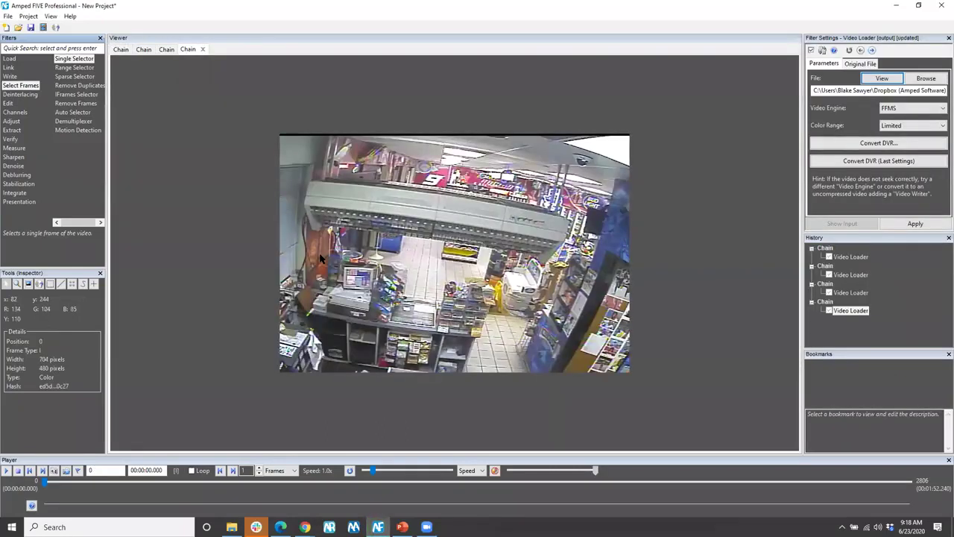
- View the first and last loaded camera videos and move the last one to frame 924
left_click(850, 256)
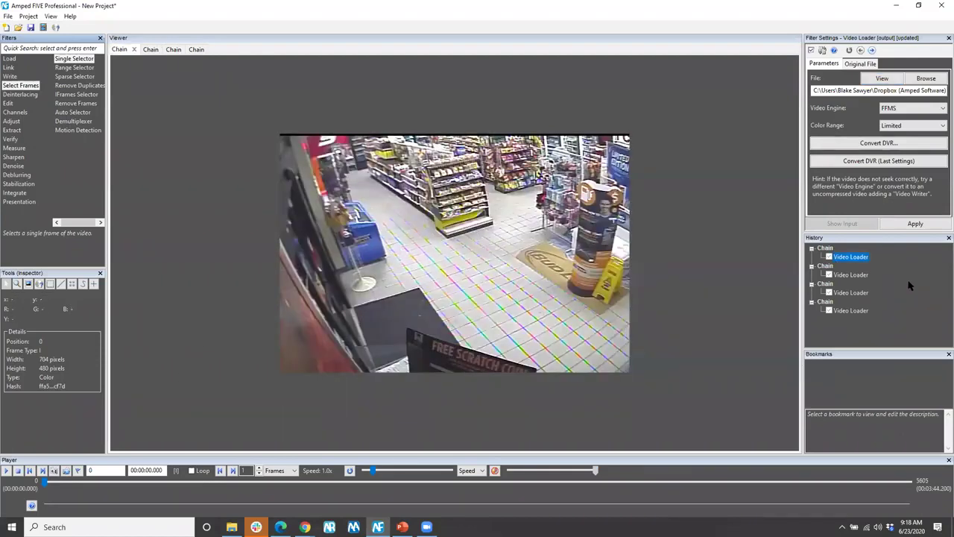
left_click(850, 311)
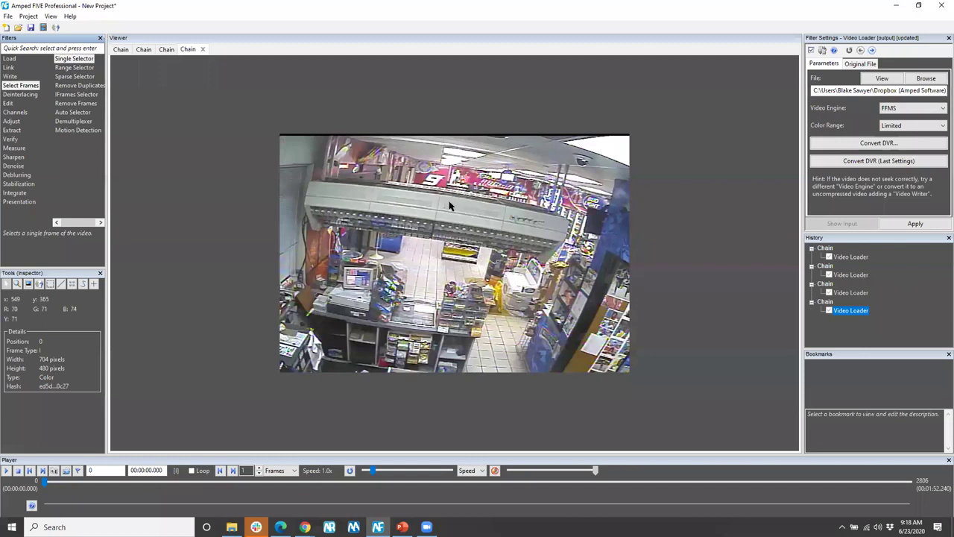
left_click_drag(44, 482, 329, 486)
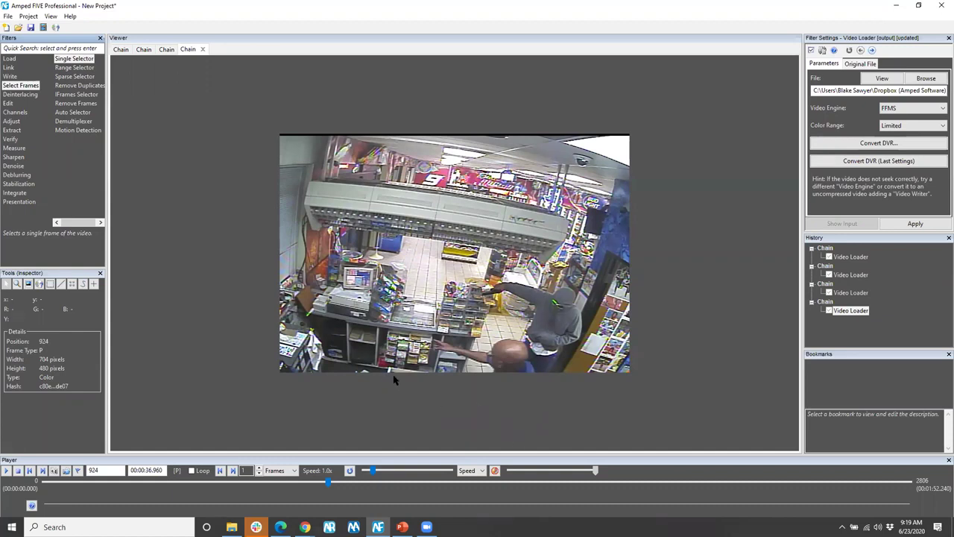
- Add a Hide Selection filter with a region about 170 by 72 pixels over the clerk's head at frame 924
mouse_move(13, 204)
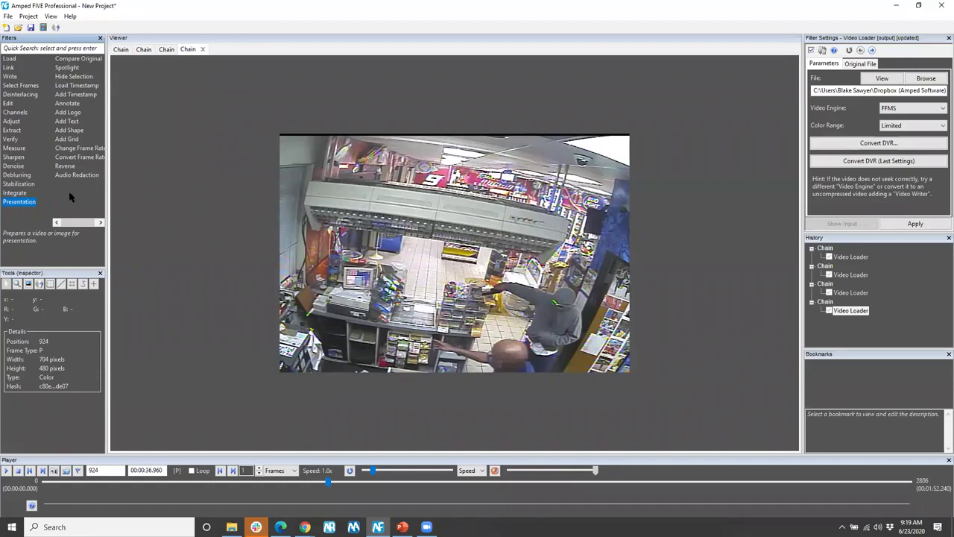
double_click(79, 79)
left_click_drag(543, 339, 461, 379)
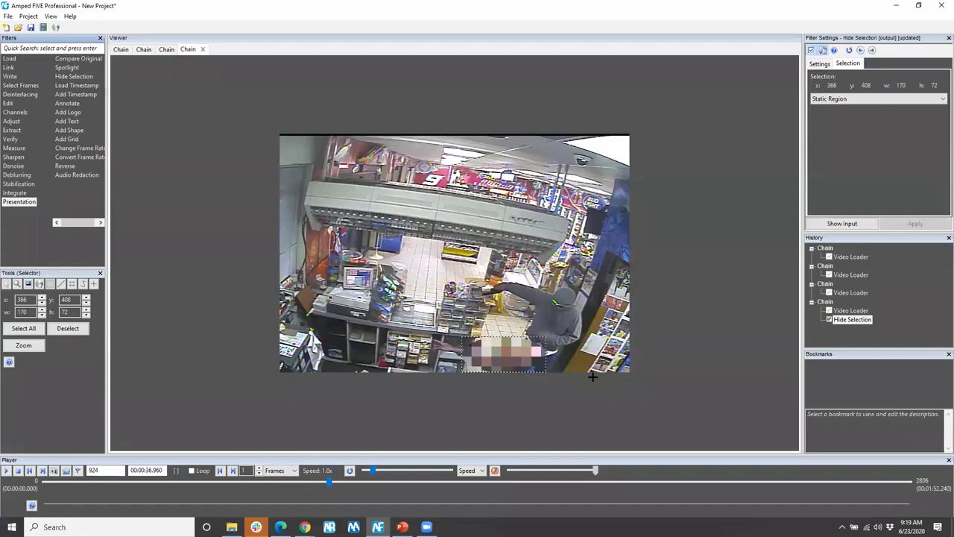
- Set the hidden region to Manual Tracking and add a position about 83 by 125 pixels over the clerk's head at frame 979
left_click(836, 101)
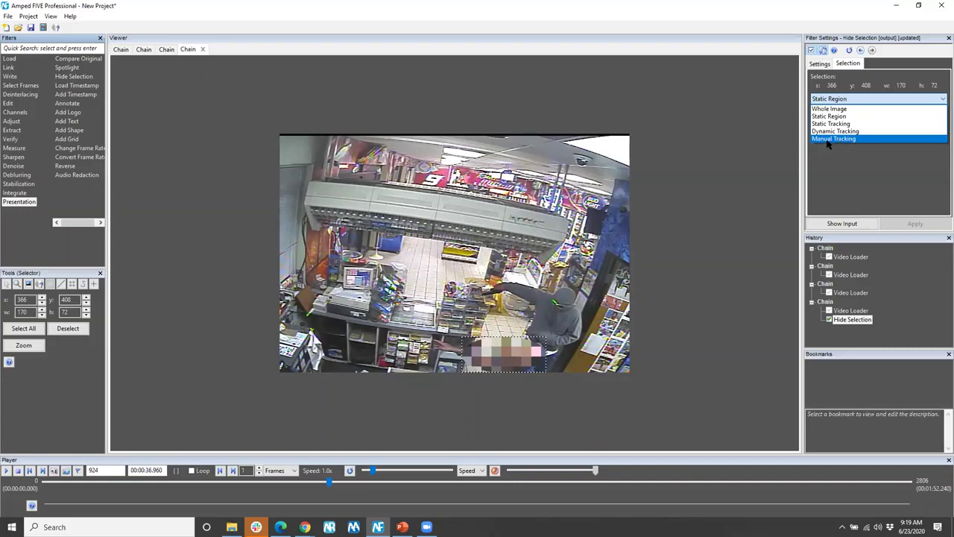
left_click(828, 139)
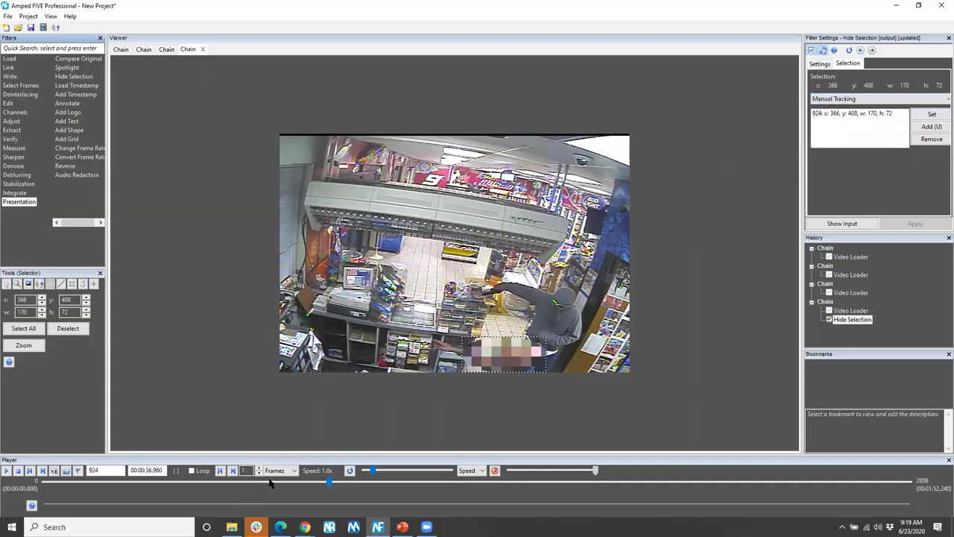
left_click_drag(329, 485, 347, 484)
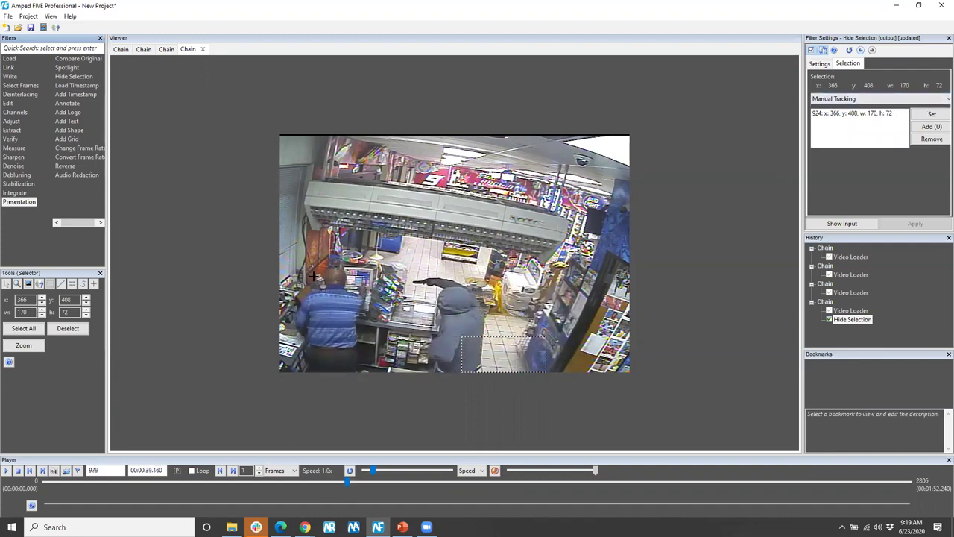
left_click_drag(314, 260, 355, 325)
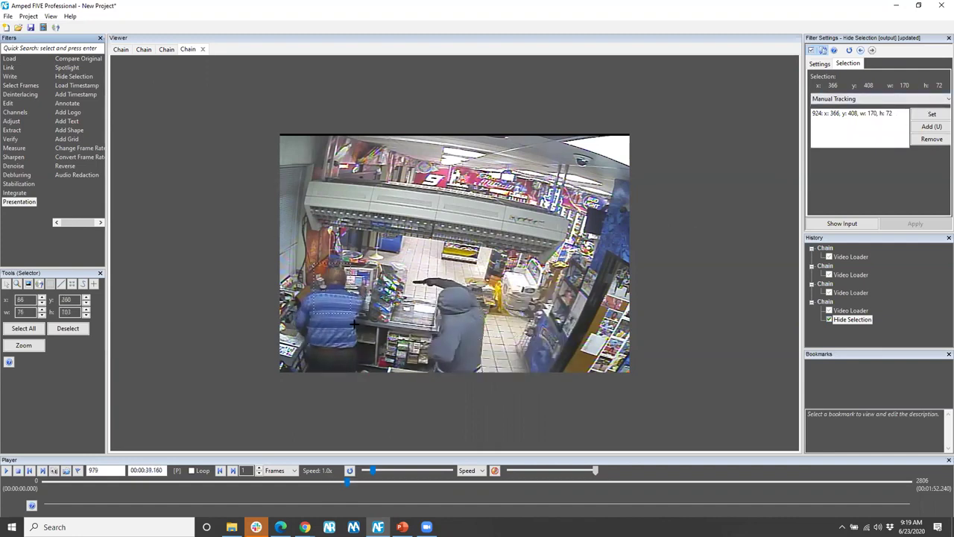
left_click(931, 126)
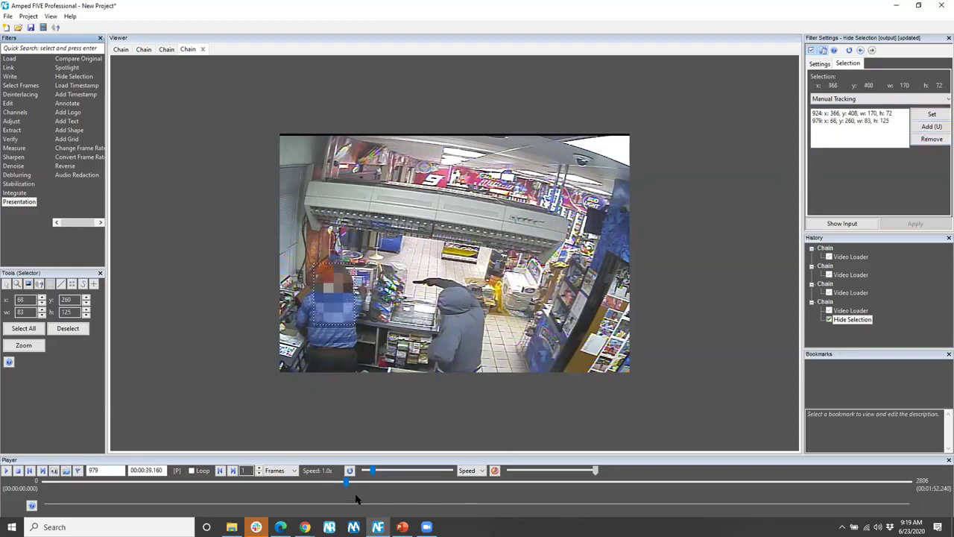
- Change the hidden region's tracking to Dynamic Tracking and play the video from frame 926
mouse_move(344, 483)
left_mouse_down()
mouse_move(330, 485)
mouse_move(352, 486)
mouse_move(331, 486)
left_mouse_up()
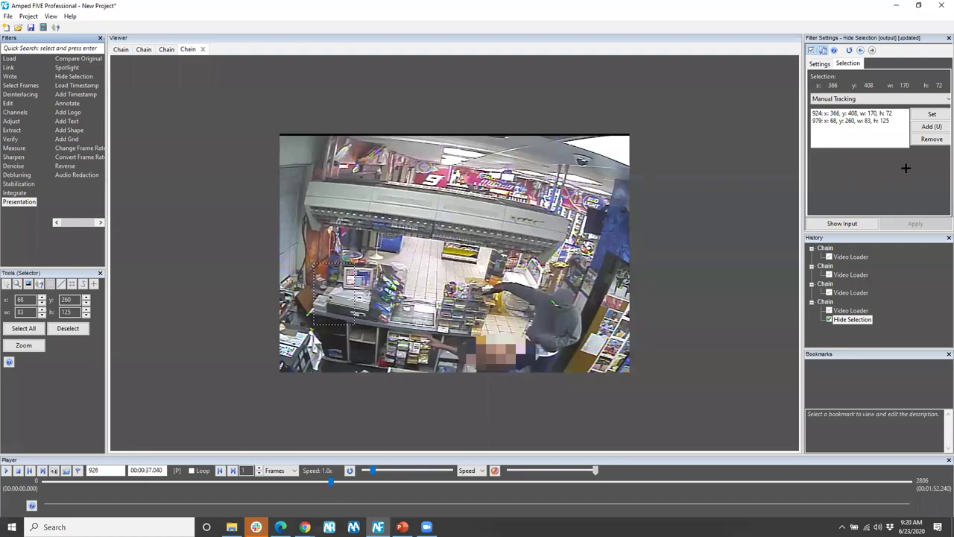
left_click(829, 100)
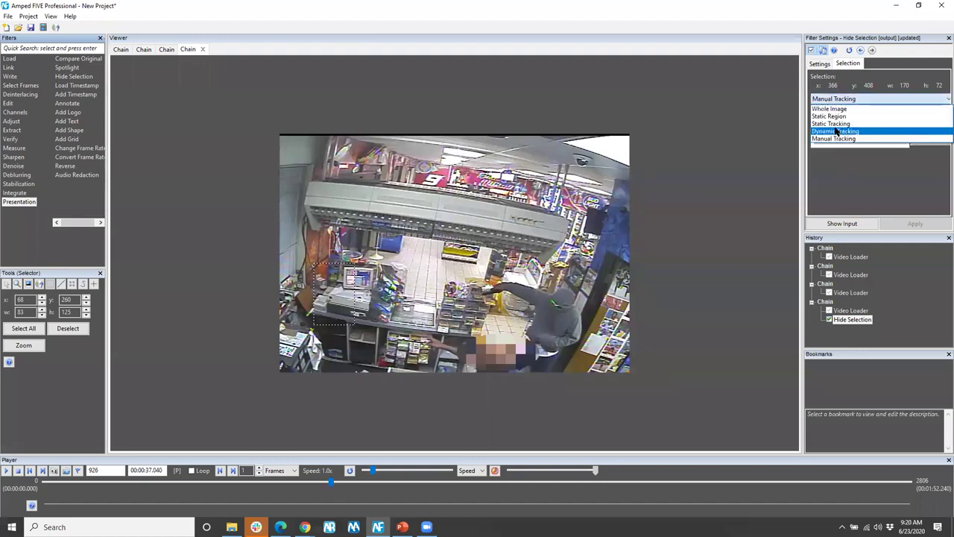
left_click(837, 131)
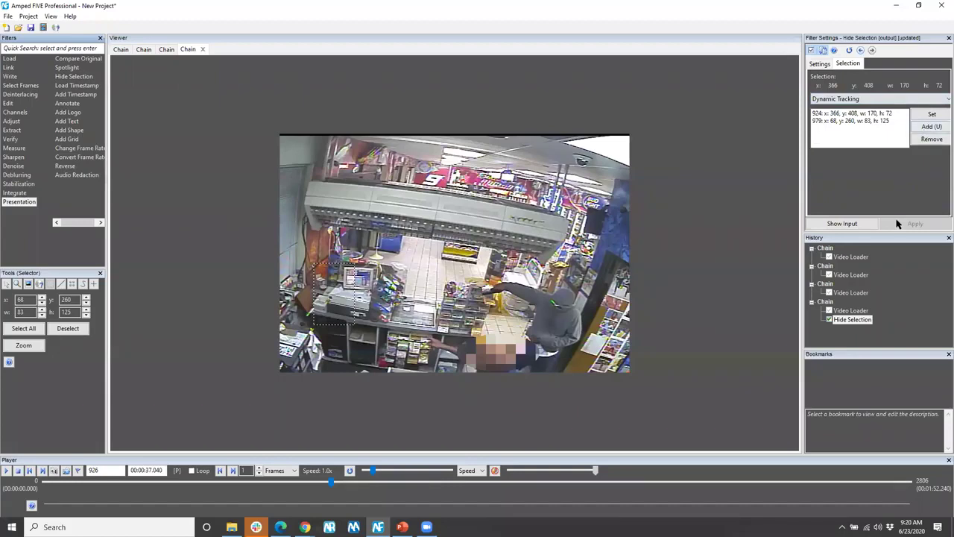
left_click(6, 470)
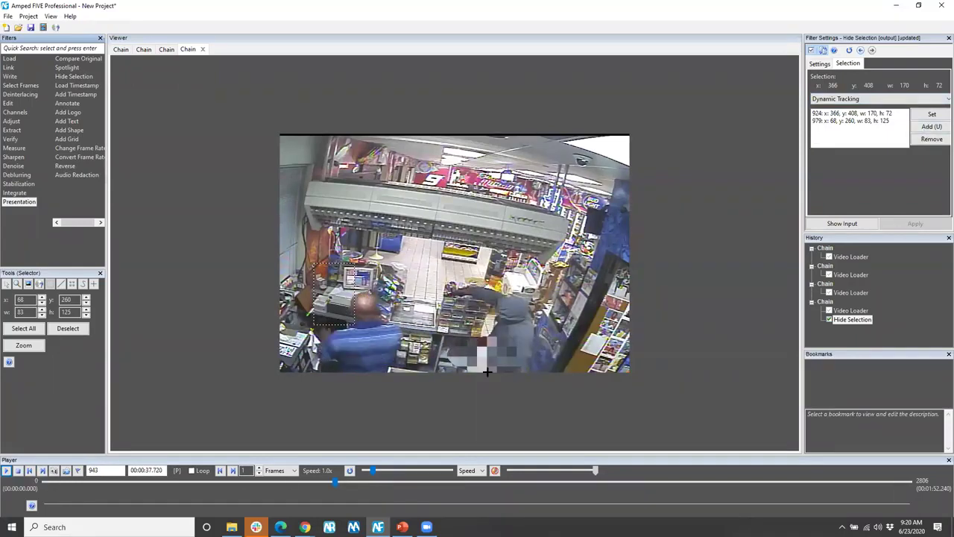
- Add a tracking position about 75 by 82 pixels over the clerk's head at frame 929 and play the redaction
left_click_drag(335, 483, 332, 483)
left_click_drag(444, 330, 482, 371)
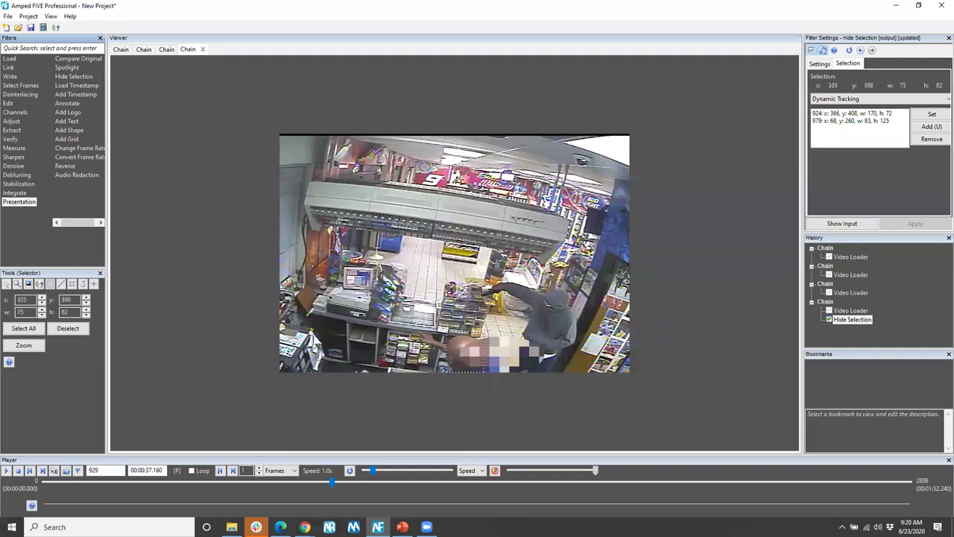
left_click(931, 126)
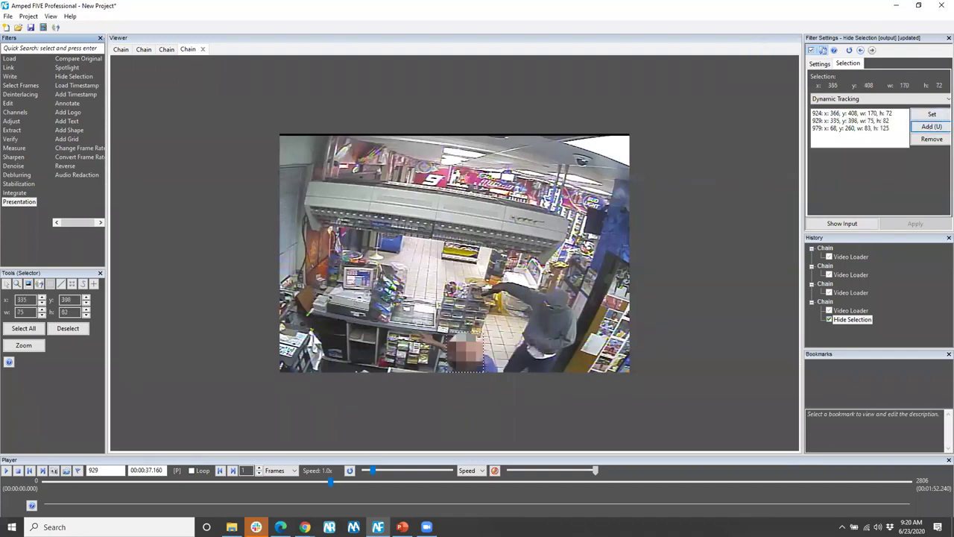
left_click(6, 471)
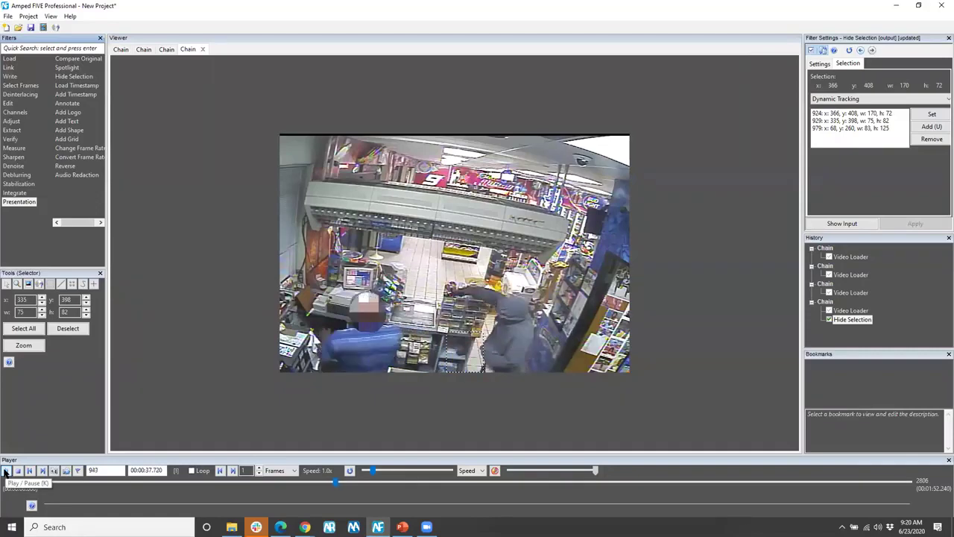
left_click(6, 471)
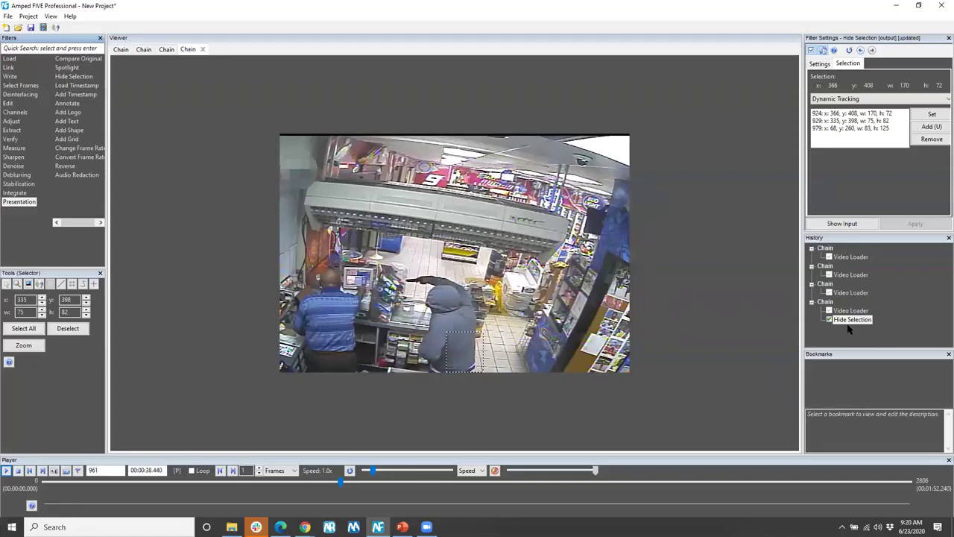
- Add a Range Selector filter after Hide Selection with first frame 895 and last frame 1009
left_click(8, 67)
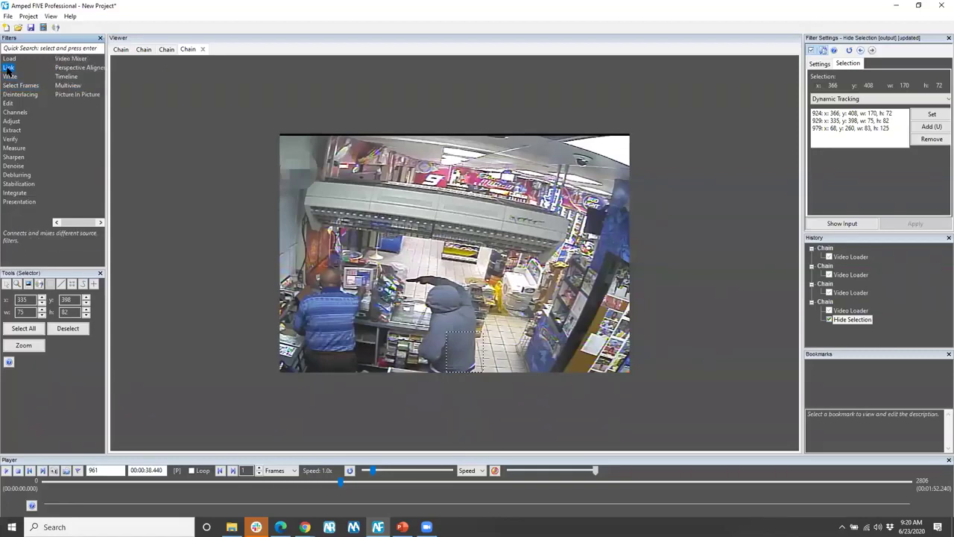
key("Down")
key("Down")
key("Down")
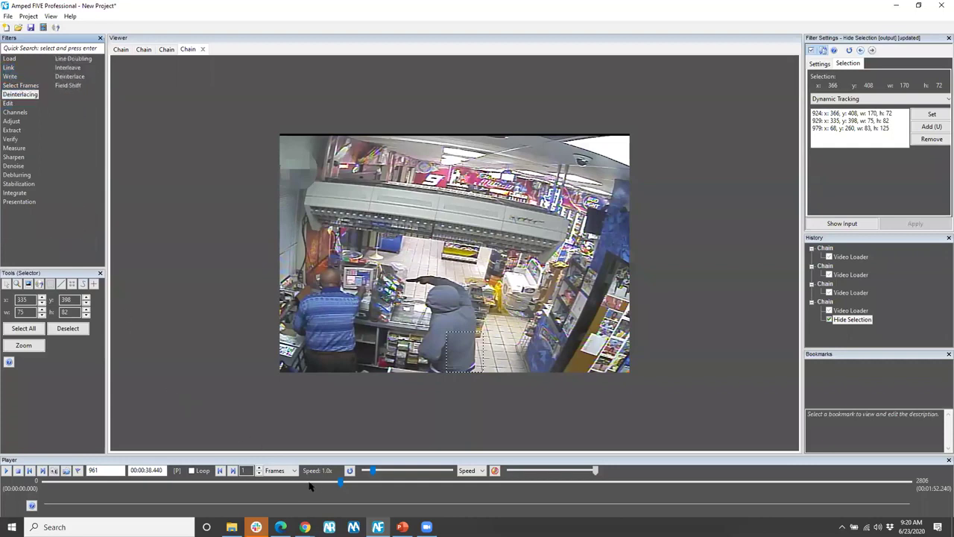
left_click_drag(339, 483, 319, 481)
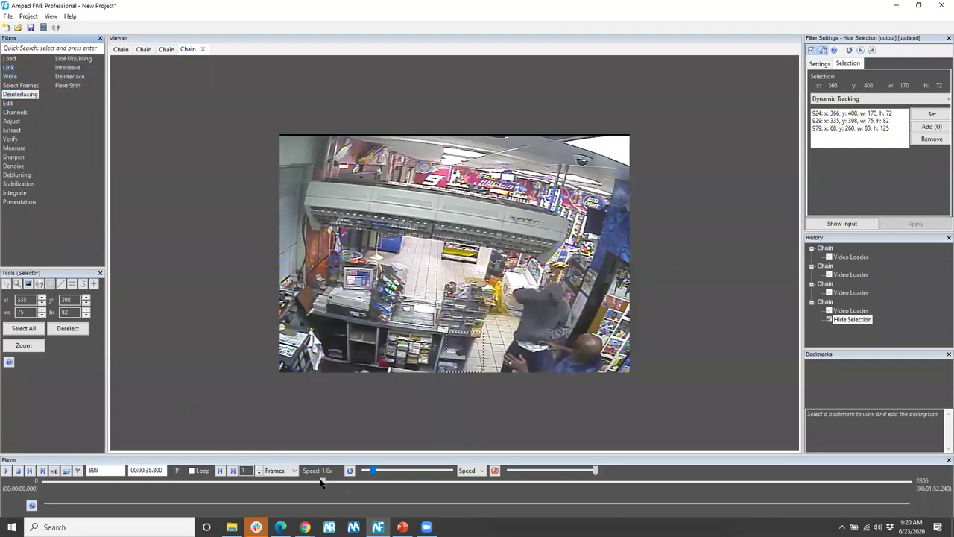
left_click(17, 86)
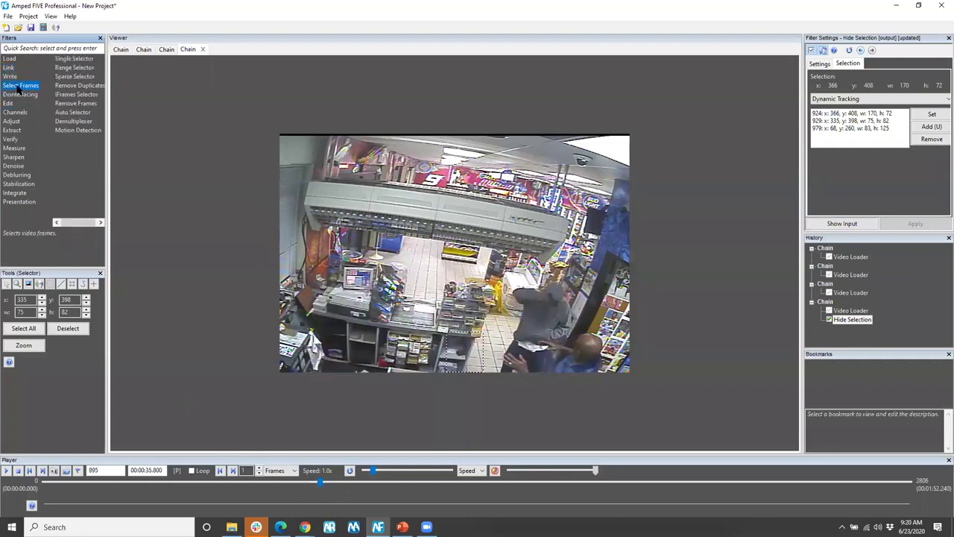
double_click(75, 67)
left_click(353, 483)
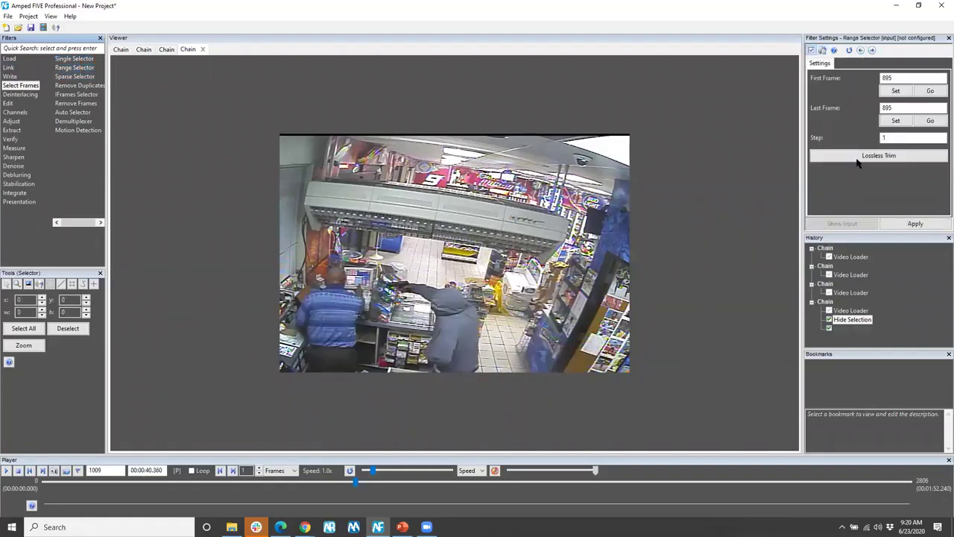
left_click(914, 224)
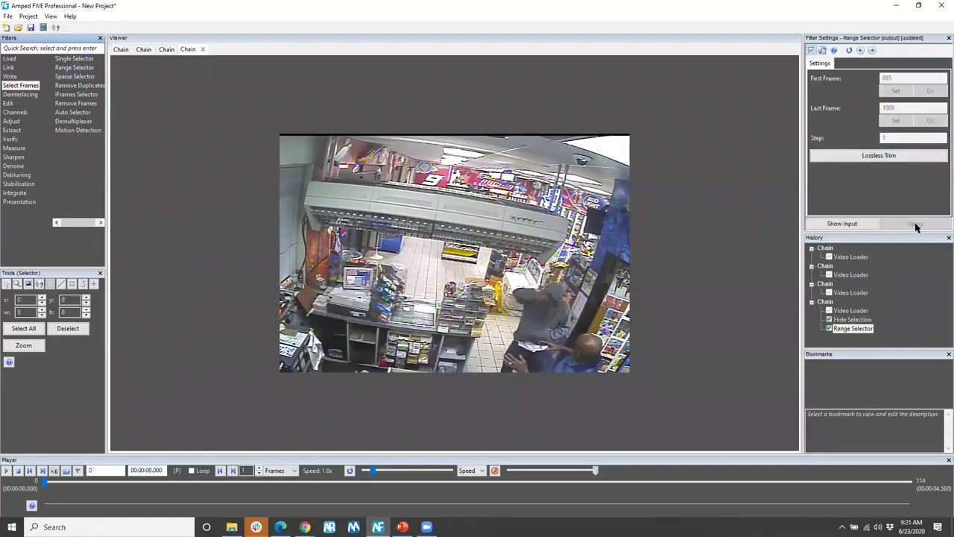
- Add a Video Writer filter after Range Selector and export the clip as mp4 - H264 at 25 fps with Default quality
left_click(26, 94)
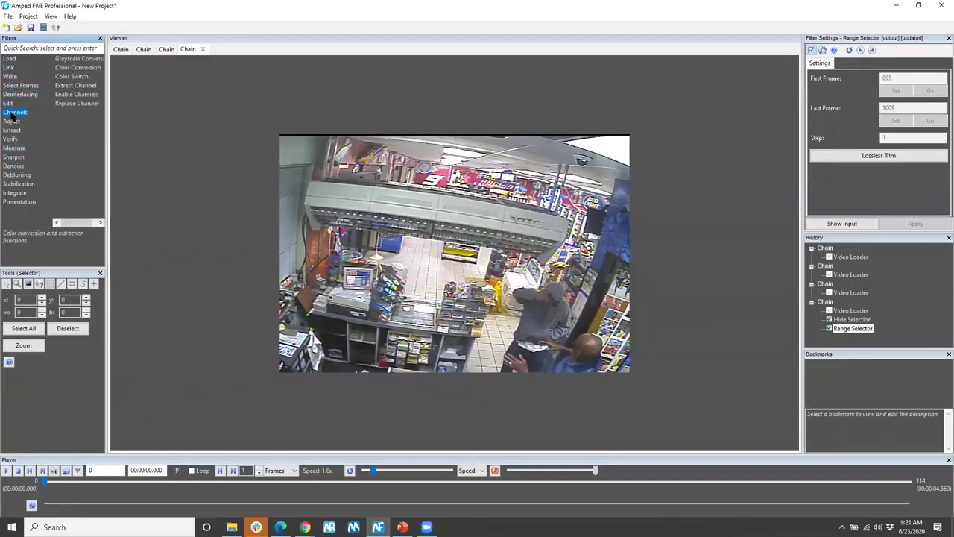
mouse_move(7, 77)
double_click(71, 76)
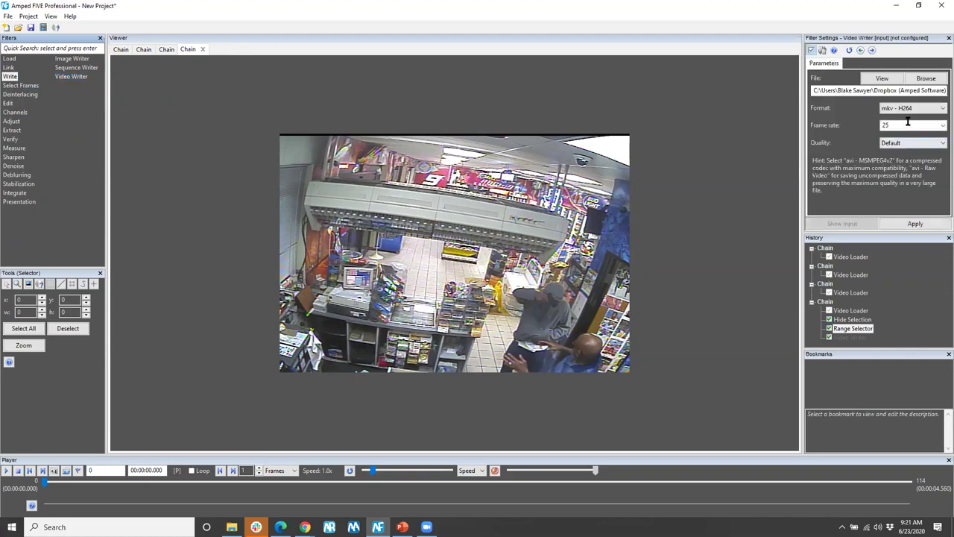
left_click(902, 108)
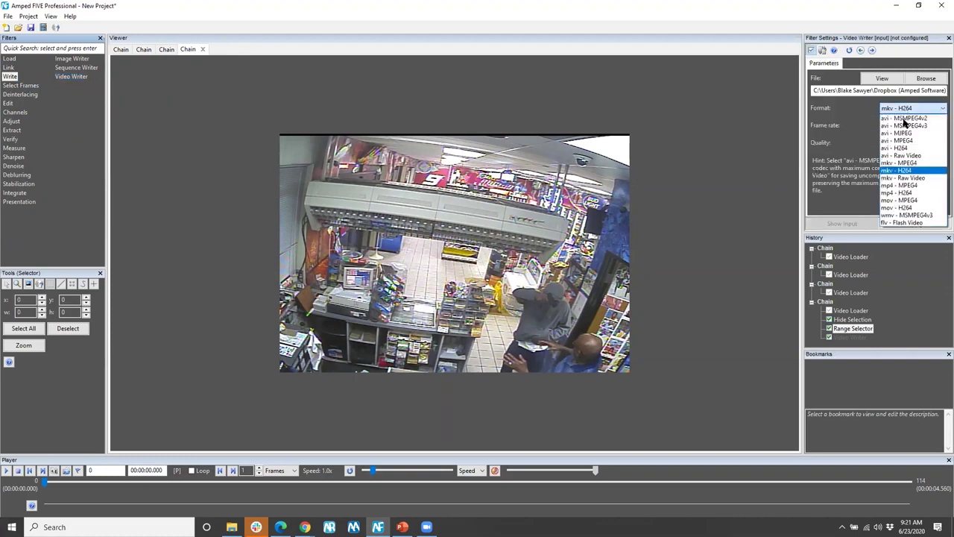
left_click(902, 193)
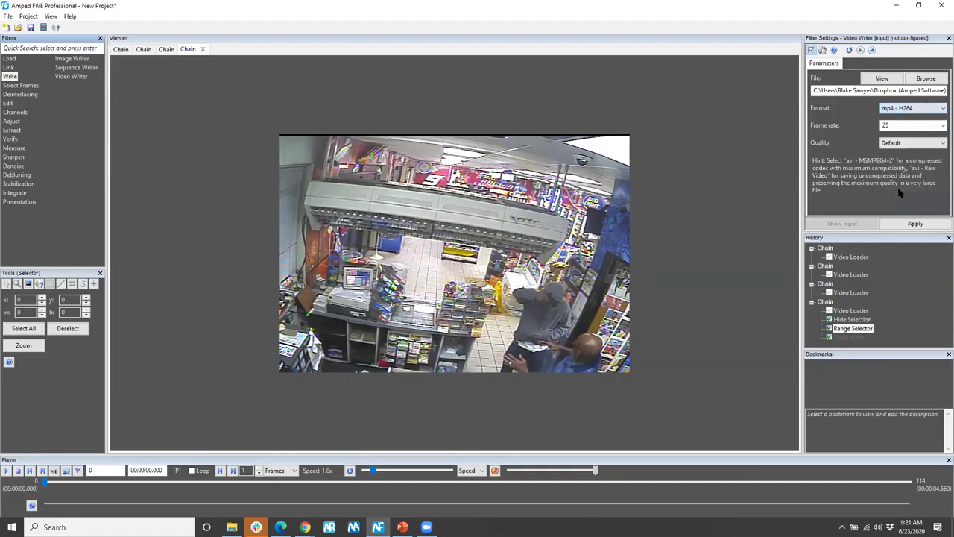
left_click(908, 143)
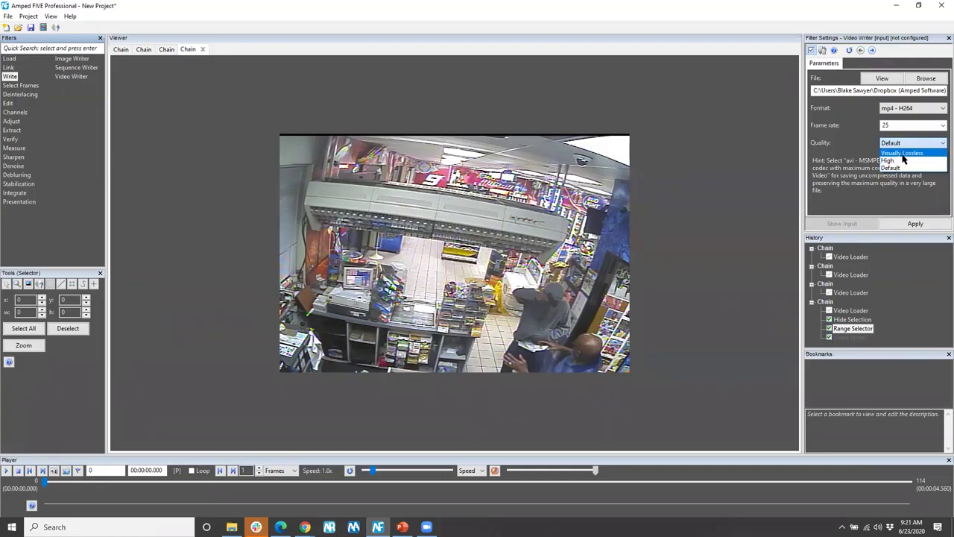
left_click(891, 167)
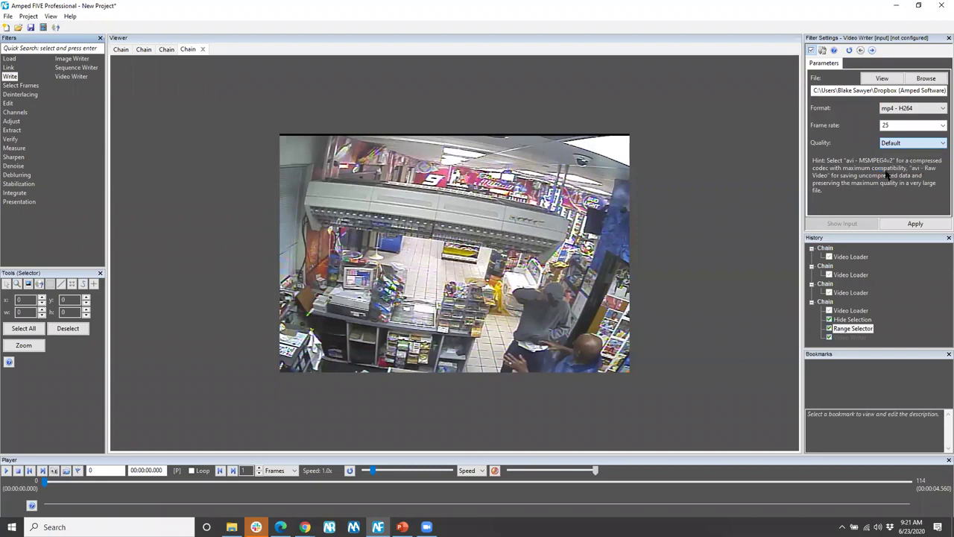
left_click(915, 223)
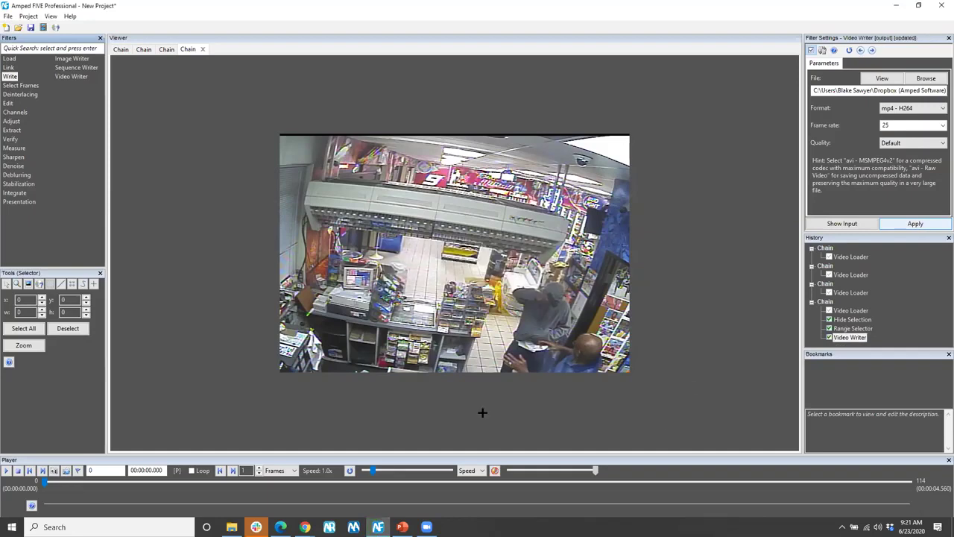
- Play the exported 02 - redact-multiview.mp4 from the Samples folder in VLC to check the redaction, then close the player
left_click(232, 522)
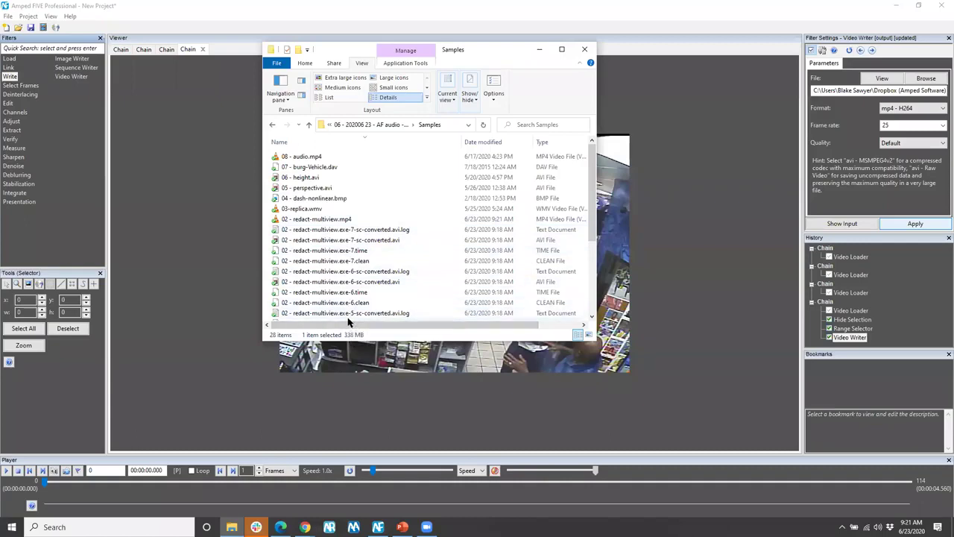
double_click(325, 220)
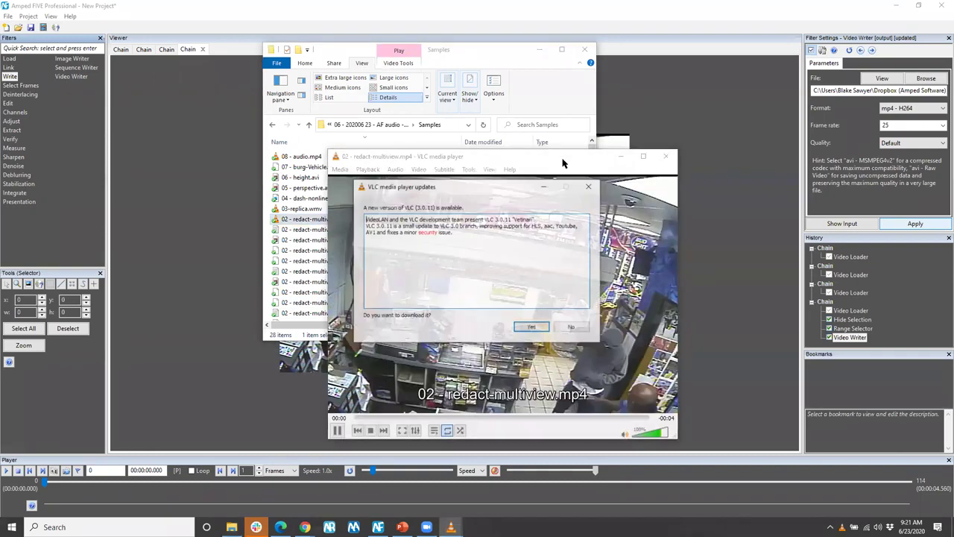
left_click(589, 186)
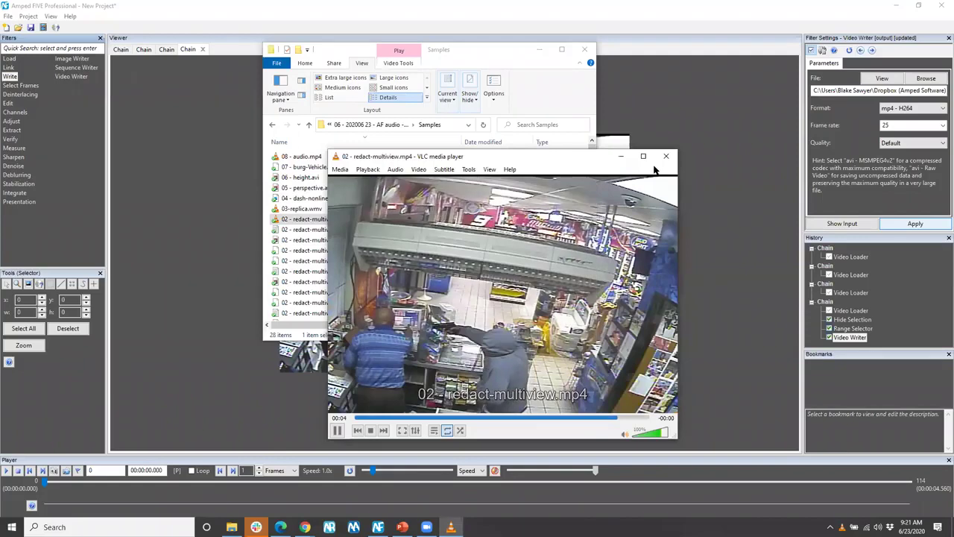
left_click(665, 156)
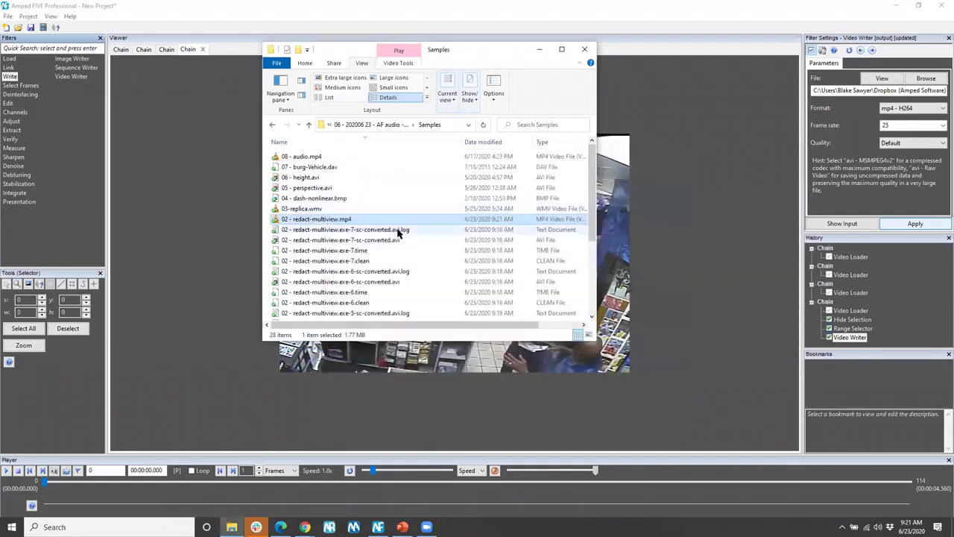
- Start a new Amped FIVE project without saving the current one
left_click(9, 58)
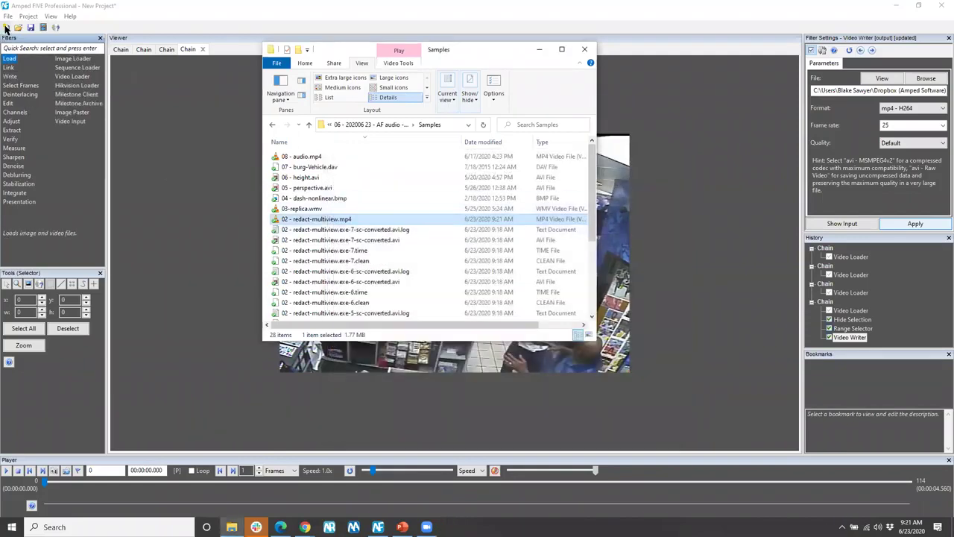
left_click(6, 28)
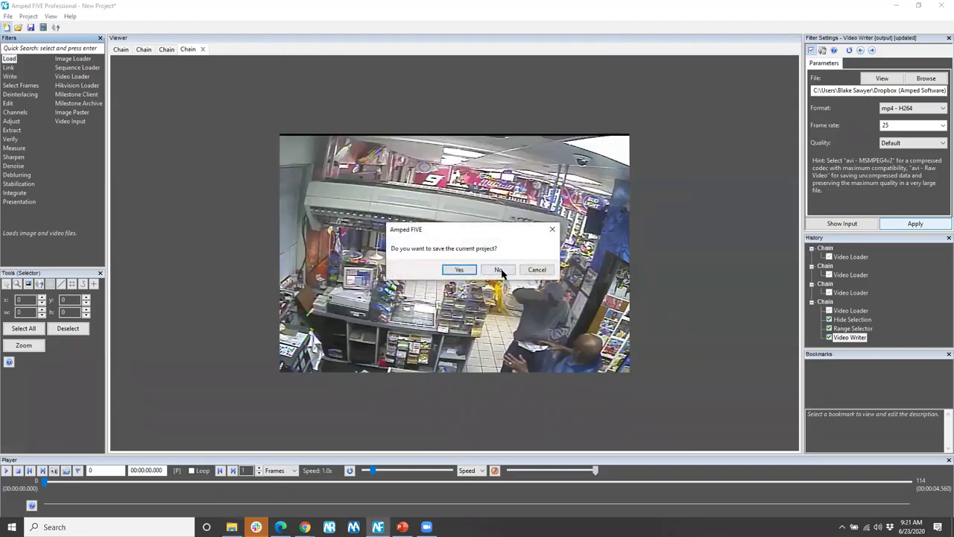
left_click(497, 270)
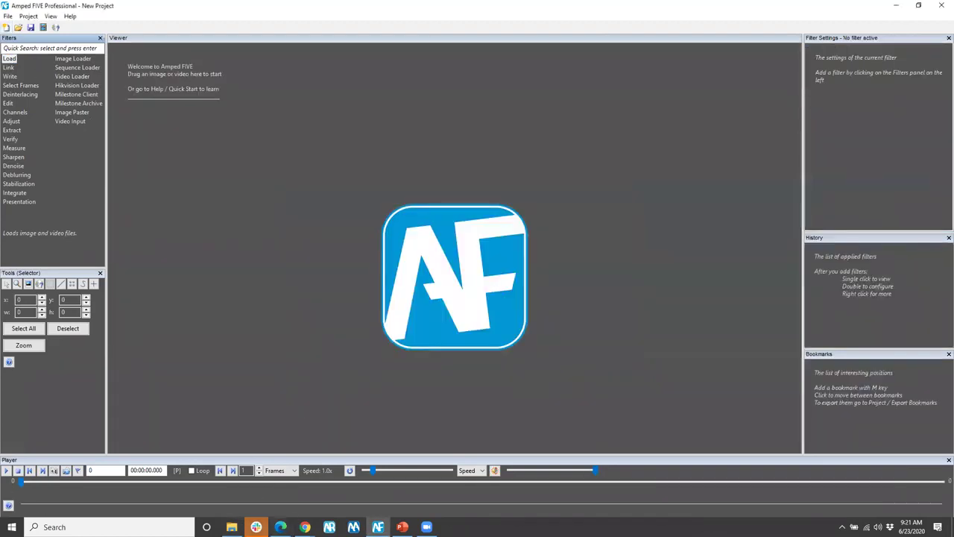
- Load 03-replica.wmv from the Samples folder into the project, play part of it and return to frame 0
left_click(232, 527)
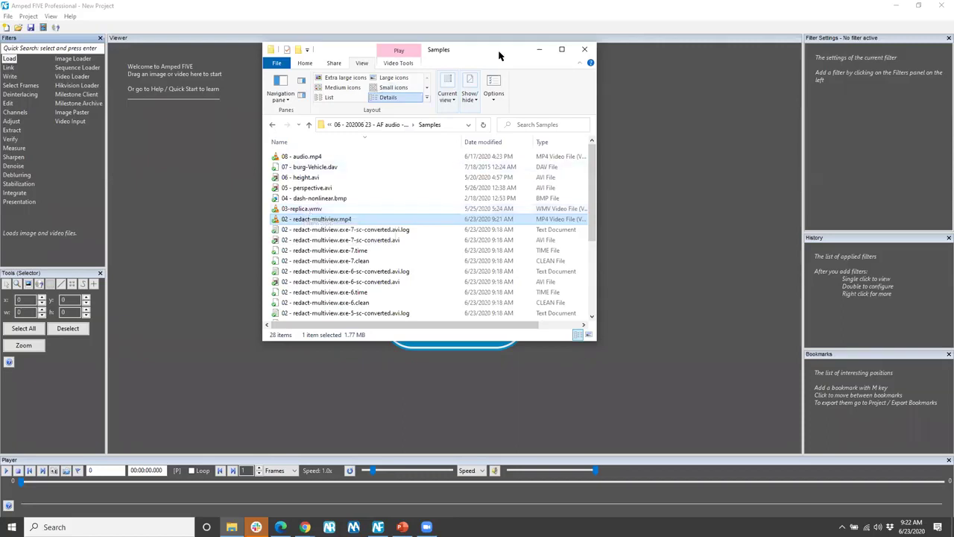
left_click_drag(499, 56, 753, 72)
left_click_drag(555, 224, 307, 230)
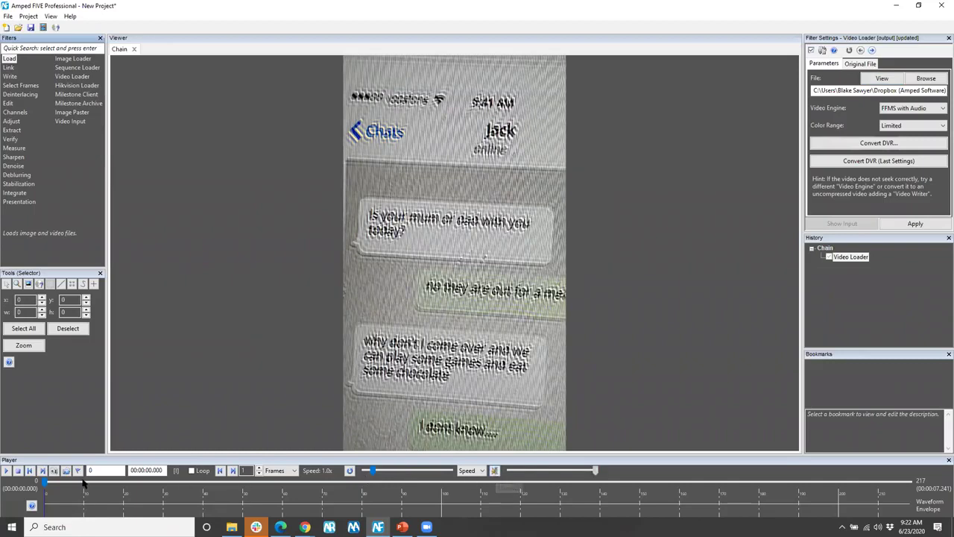
left_click(7, 472)
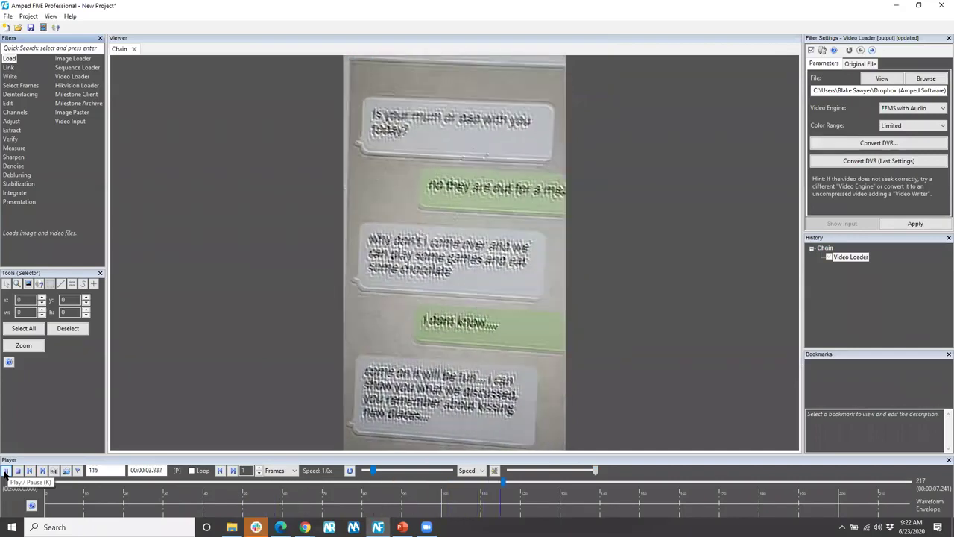
left_click(7, 472)
left_click(41, 482)
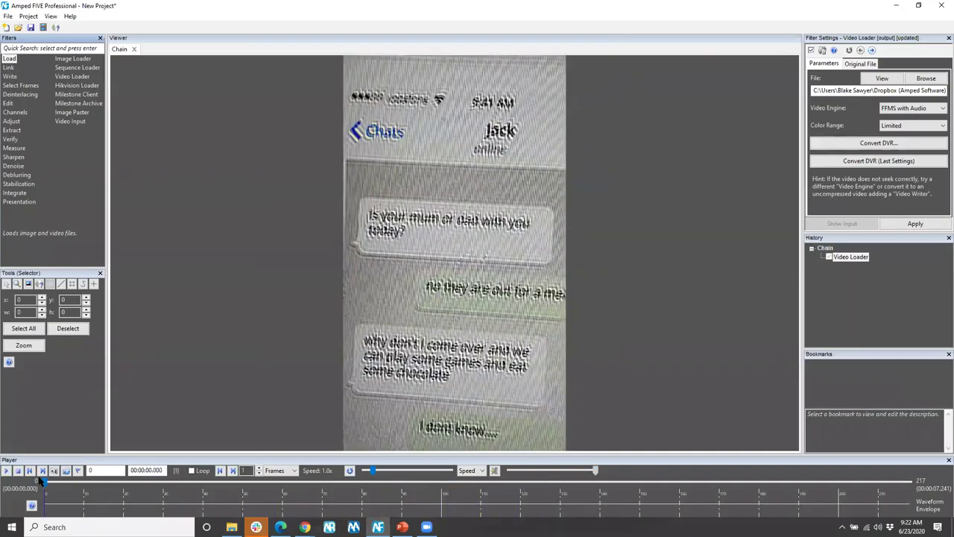
- Add a Motion Deblurring filter and mark the offset at the start of the green message, about 16.4 pixels long at 37.6 degrees
scroll(445, 299, "up", 1)
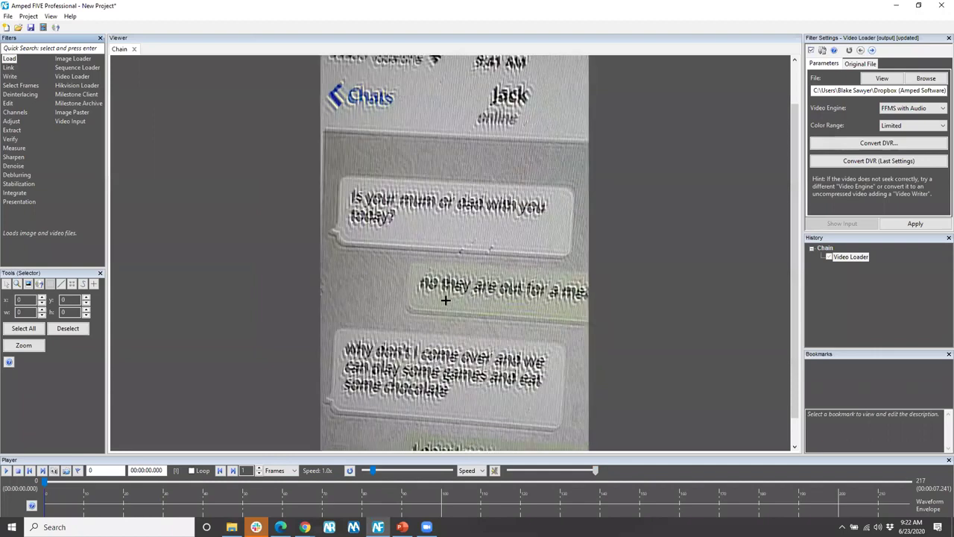
left_click(11, 185)
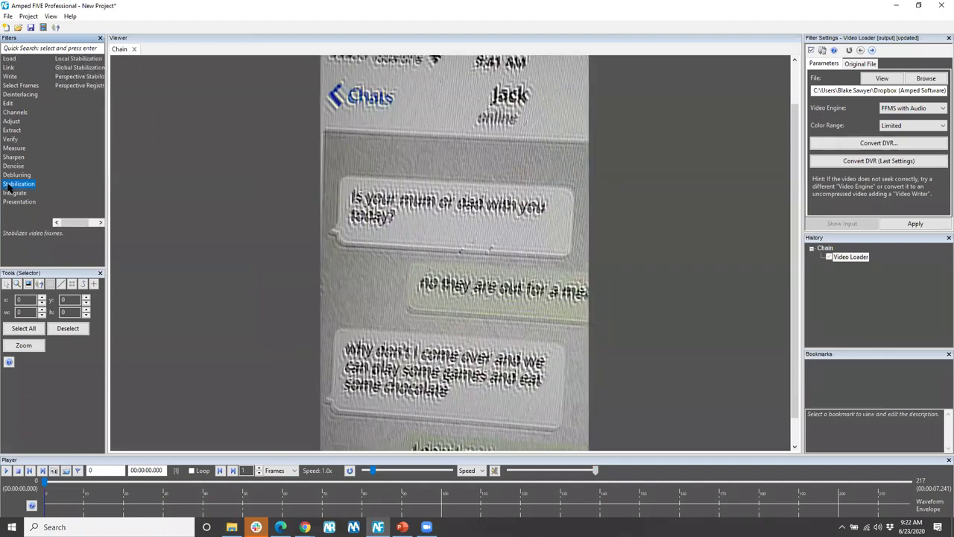
left_click(13, 176)
left_click_drag(74, 60, 471, 315)
scroll(348, 265, "up", 2)
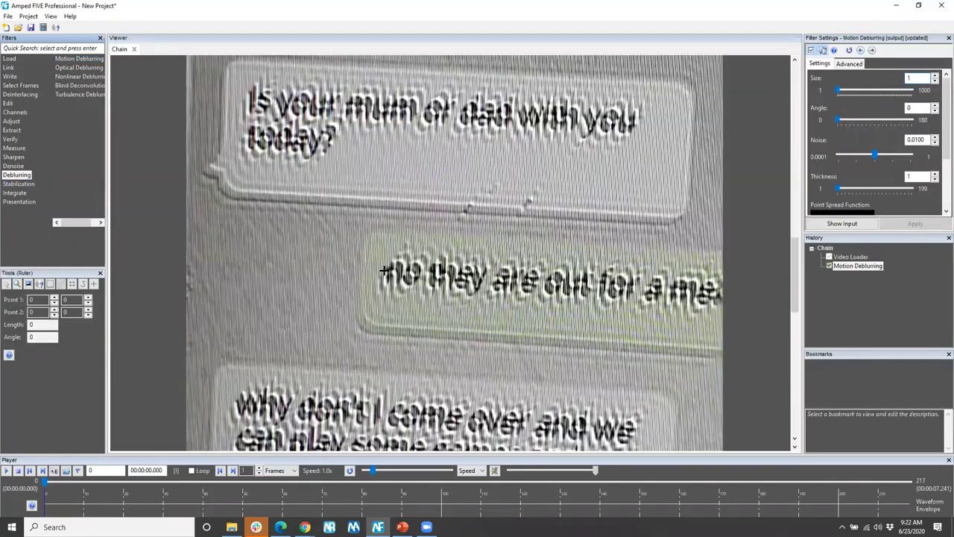
left_click_drag(356, 263, 366, 255)
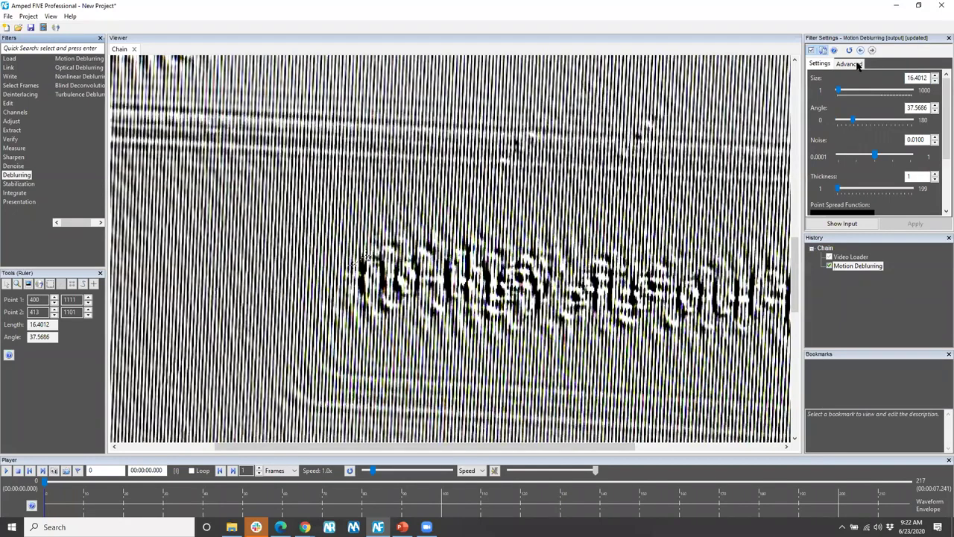
- Change the Motion Deblurring mode to Replica in the advanced settings
left_click(850, 64)
left_click(914, 79)
left_click(899, 95)
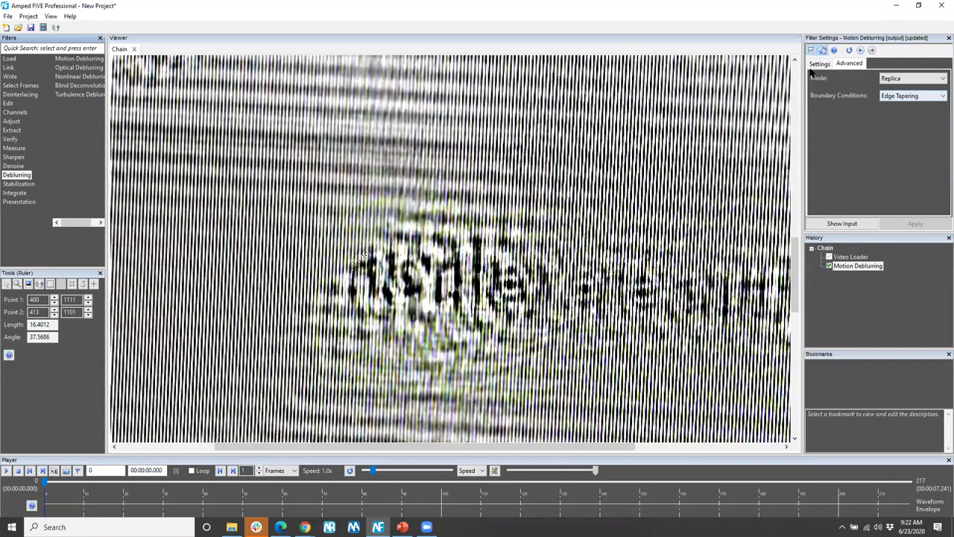
- Reduce the Motion Deblurring size to 9.4012
left_click(815, 64)
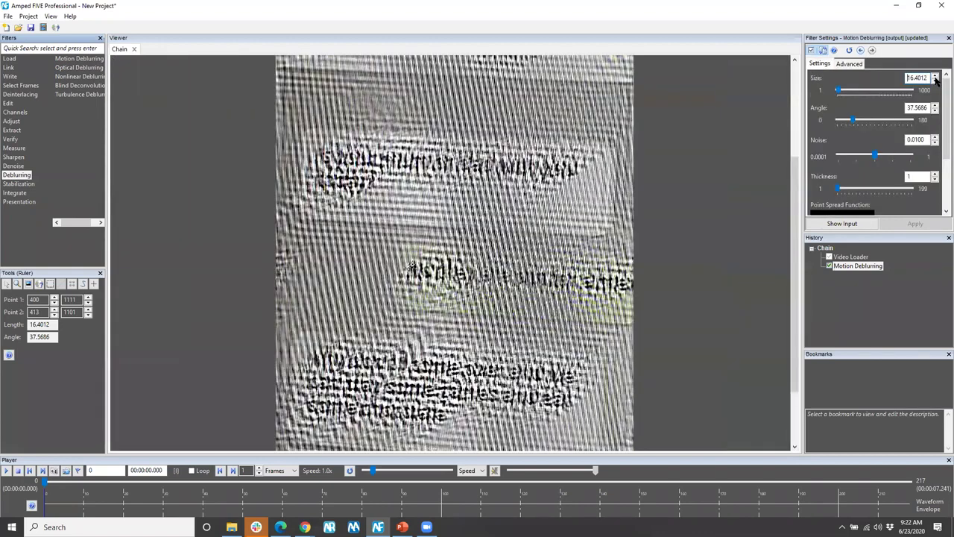
left_click(935, 81)
left_click(935, 82)
left_click(936, 81)
left_click(936, 81)
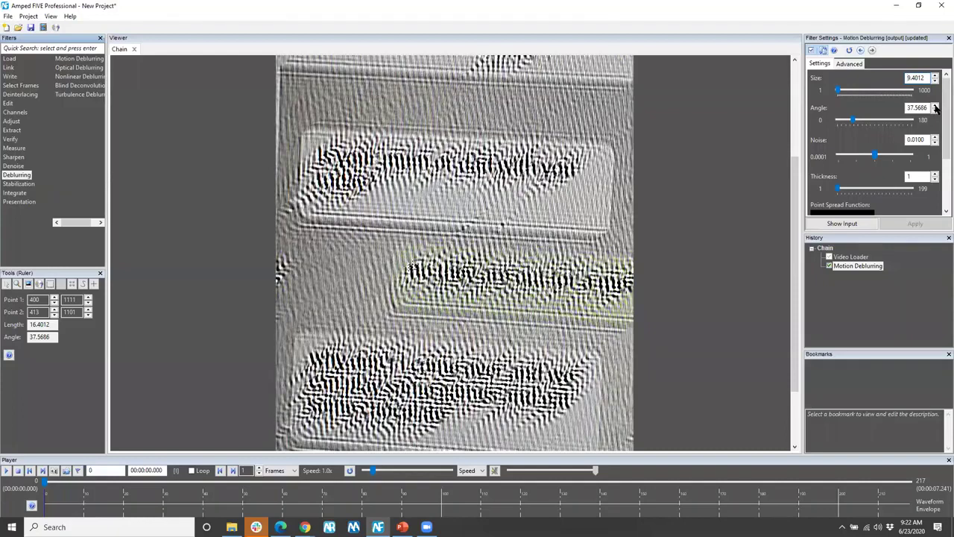
- Try lowering the Motion Deblurring angle to 25.5686
left_click(936, 107)
left_click(935, 108)
left_click(936, 107)
left_click(936, 111)
left_click(935, 111)
left_click(935, 110)
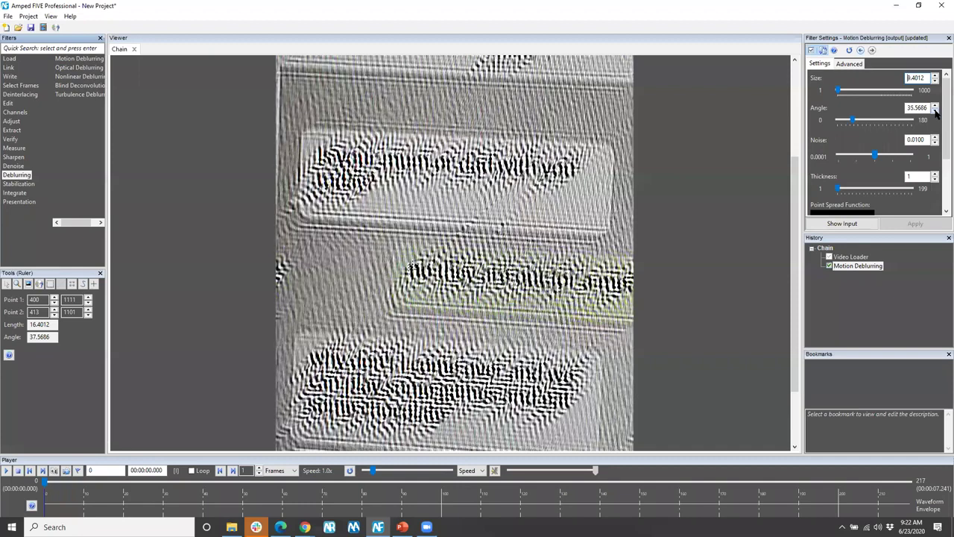
left_click(936, 110)
left_click(936, 111)
left_click(936, 110)
left_click(935, 110)
left_click(935, 110)
left_click(935, 110)
left_click(936, 110)
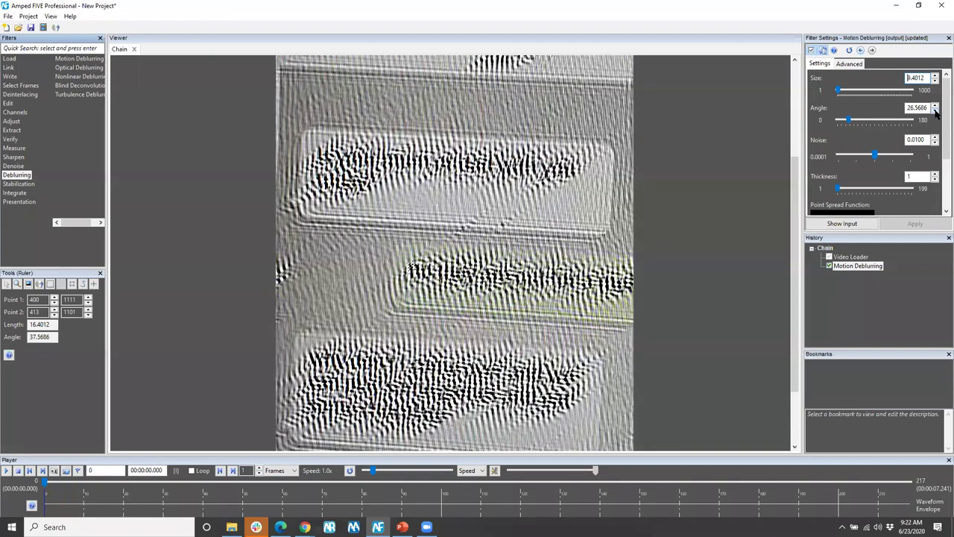
- Set the Motion Deblurring angle to 46.5686 and the noise to 0.3981
left_click(911, 158)
left_click(905, 155)
left_click(903, 154)
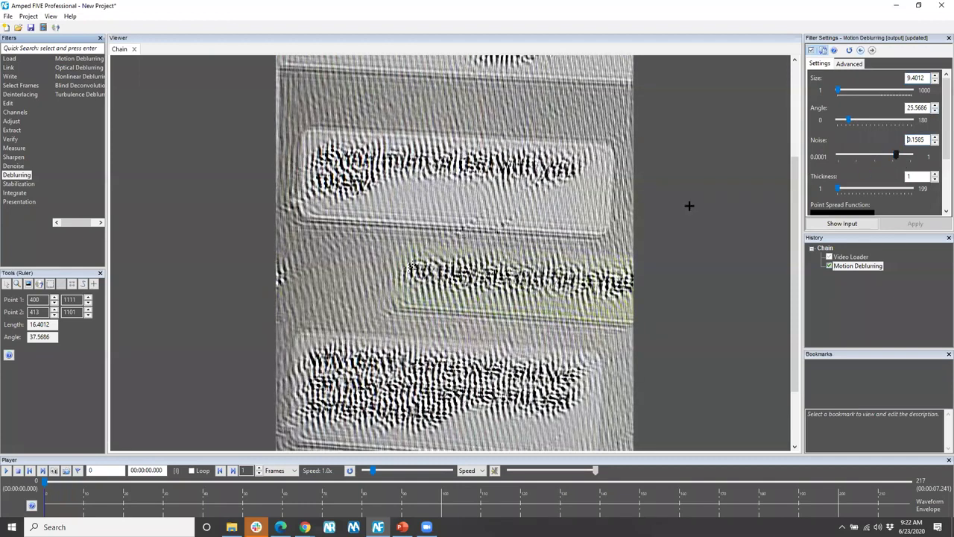
scroll(545, 231, "down", 1)
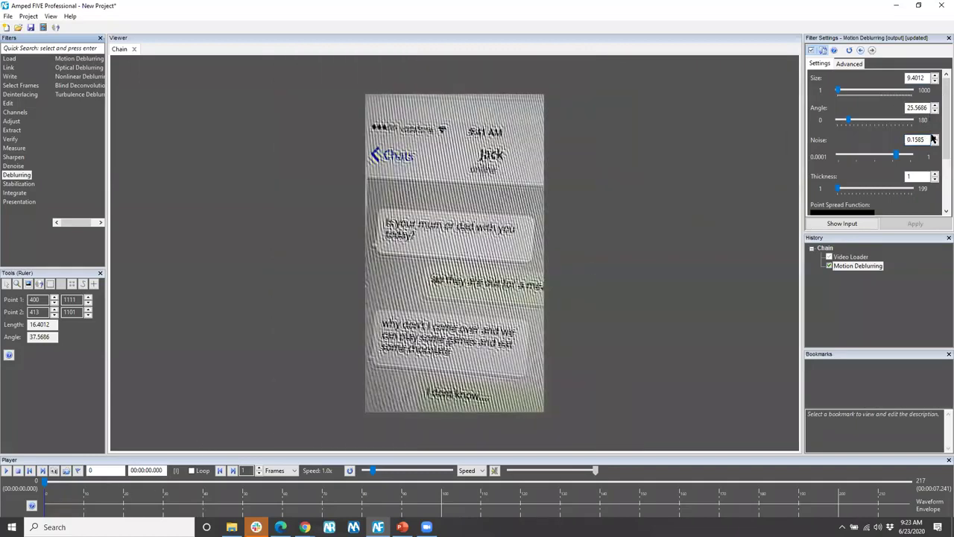
left_click(934, 105)
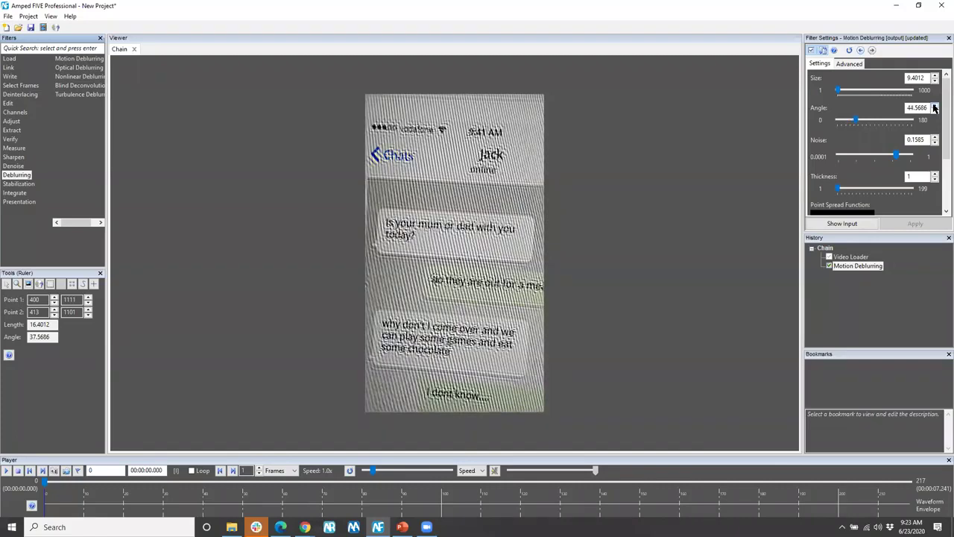
left_click(934, 106)
left_click(934, 106)
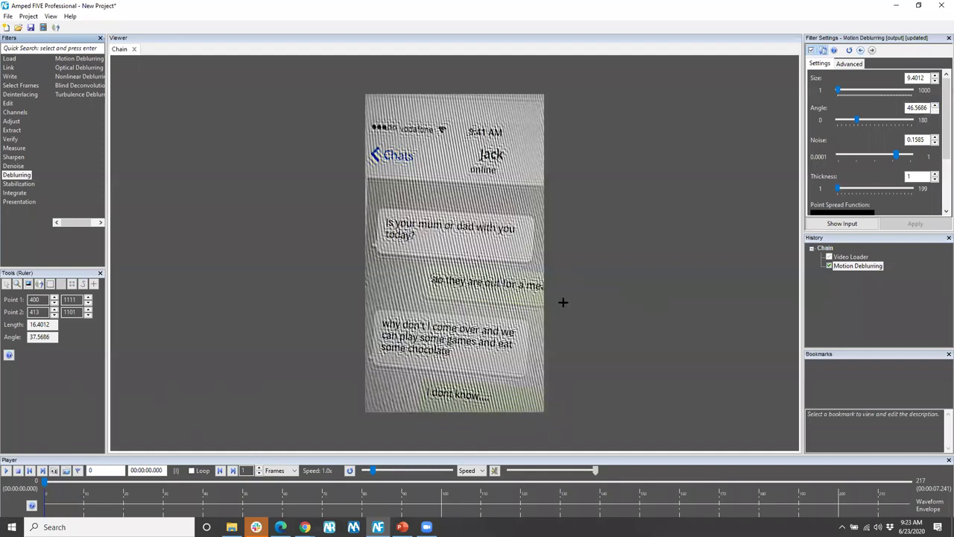
left_click_drag(903, 155, 908, 158)
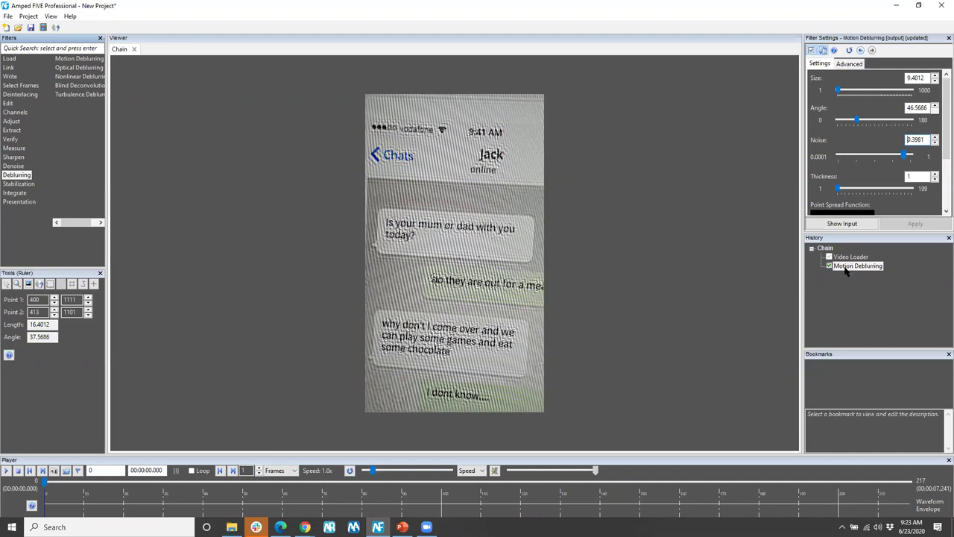
- Add a Compare Original filter after Motion Deblurring to show the original and deblurred chat side by side
left_click(41, 202)
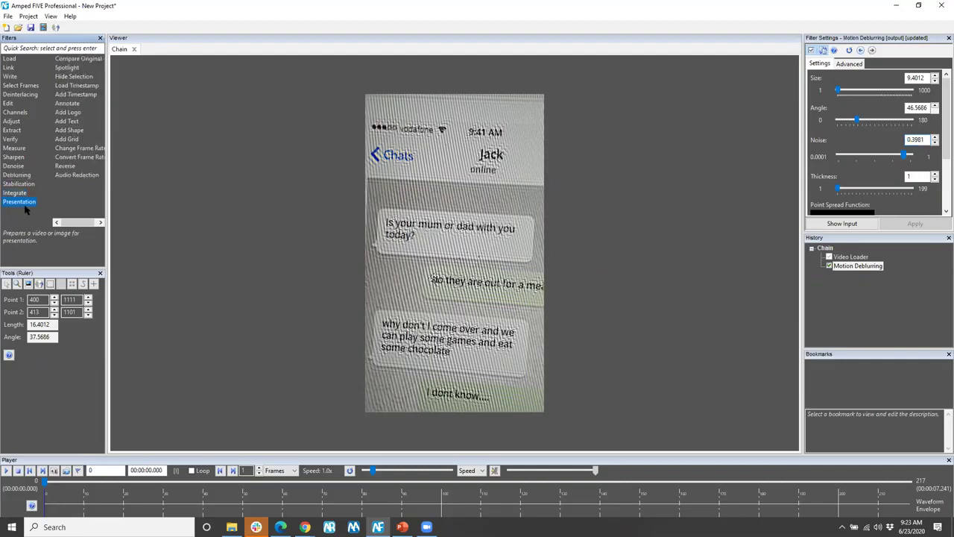
double_click(81, 59)
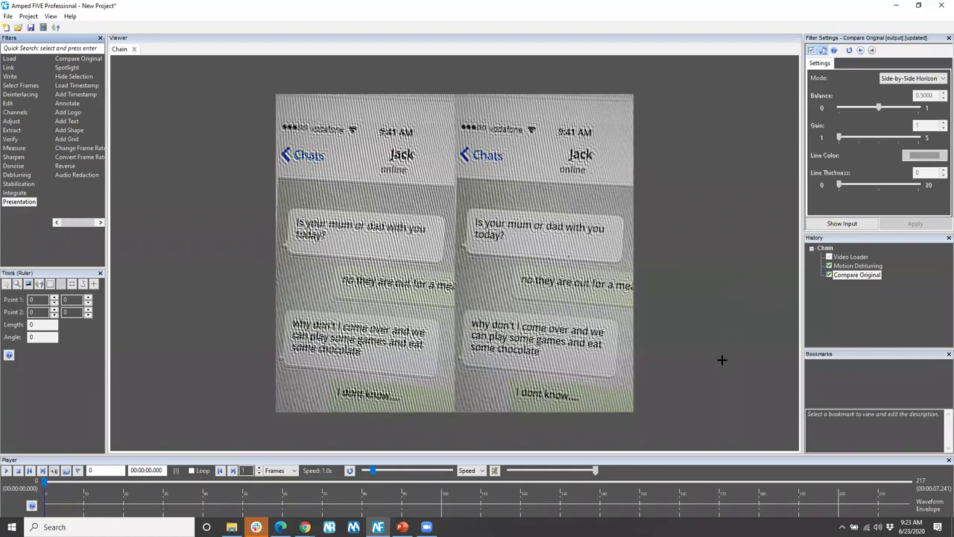
- Bookmark the current Compare Original frame and name the bookmark "Clarified Text Message"
key("ctrl+b")
double_click(841, 364)
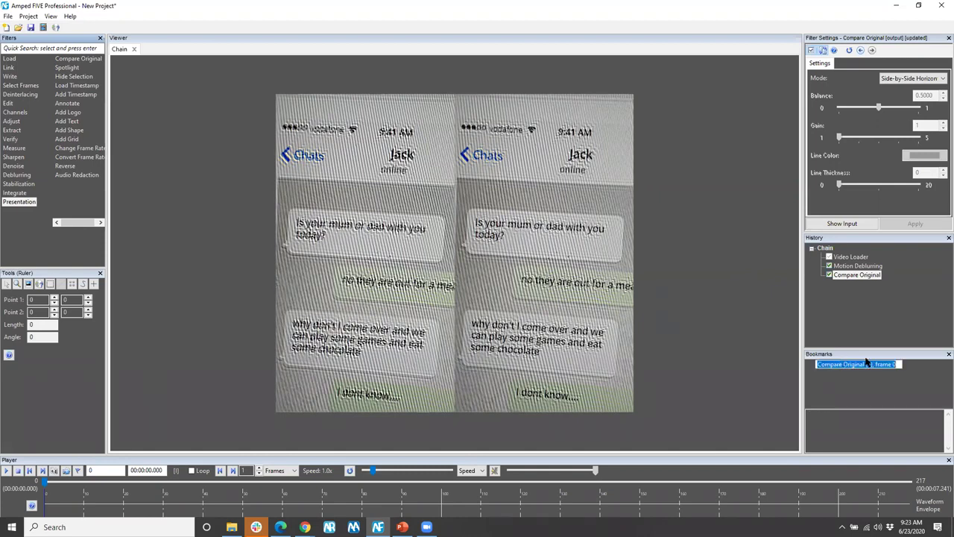
type("CLarified Text Message")
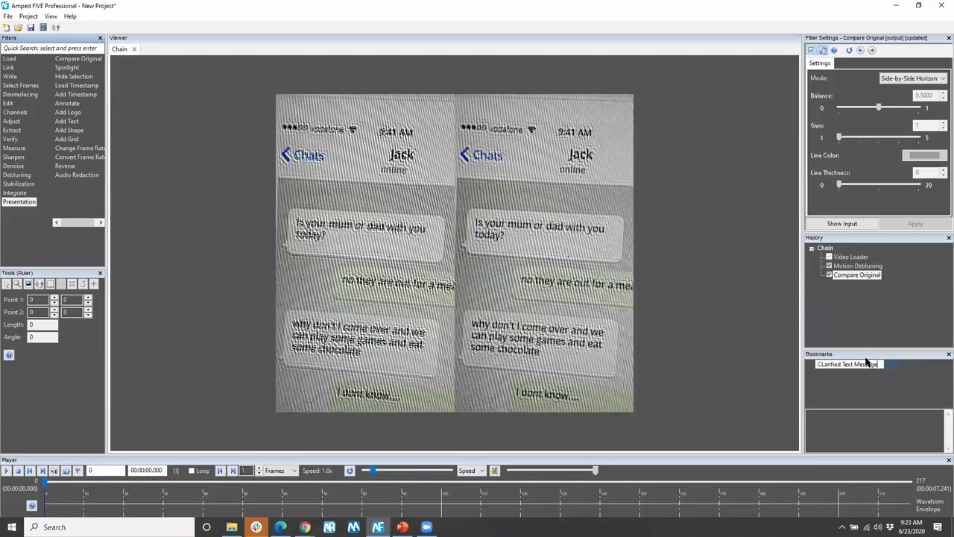
left_click(826, 364)
key("BackSpace")
type("l")
- Add the description "This looks a bit suspicious." to the Clarified Text Message bookmark
left_click(843, 432)
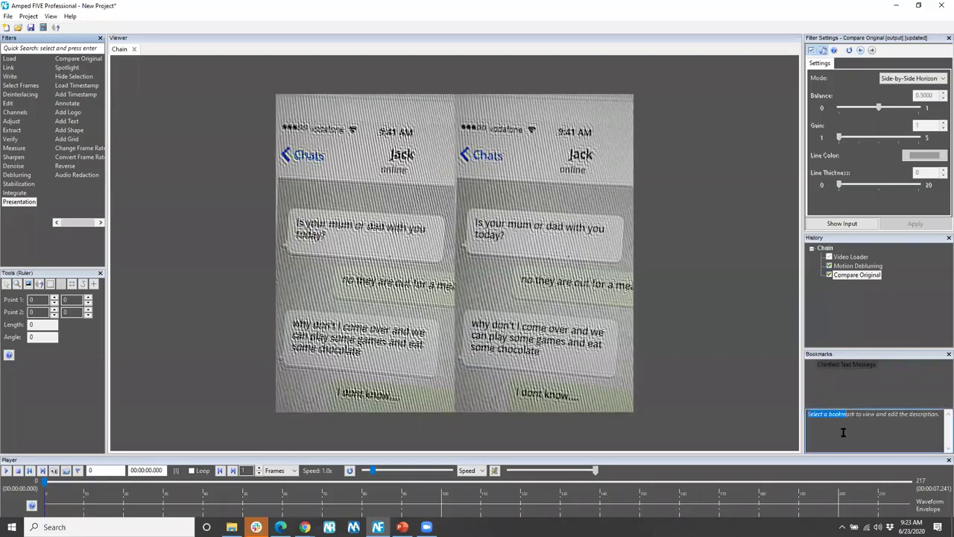
left_click(846, 365)
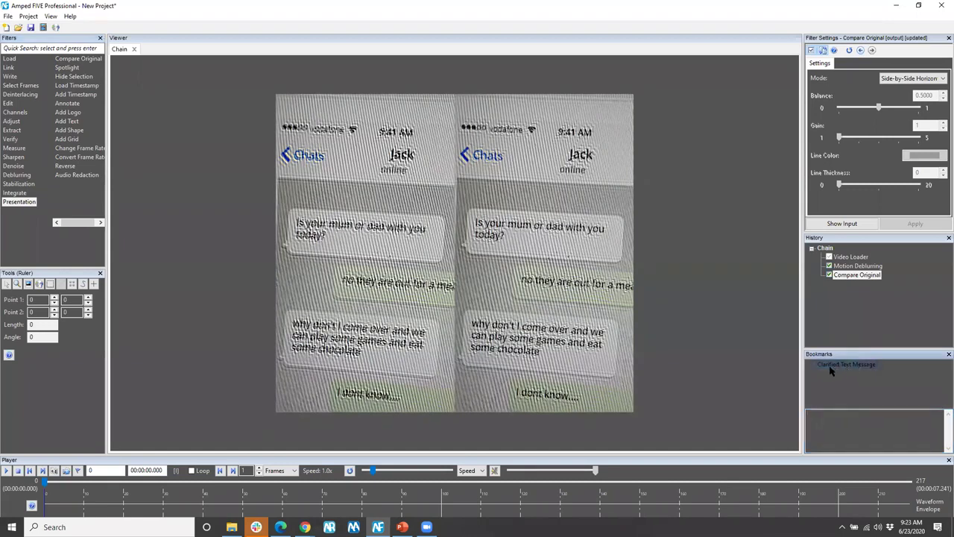
left_click(827, 425)
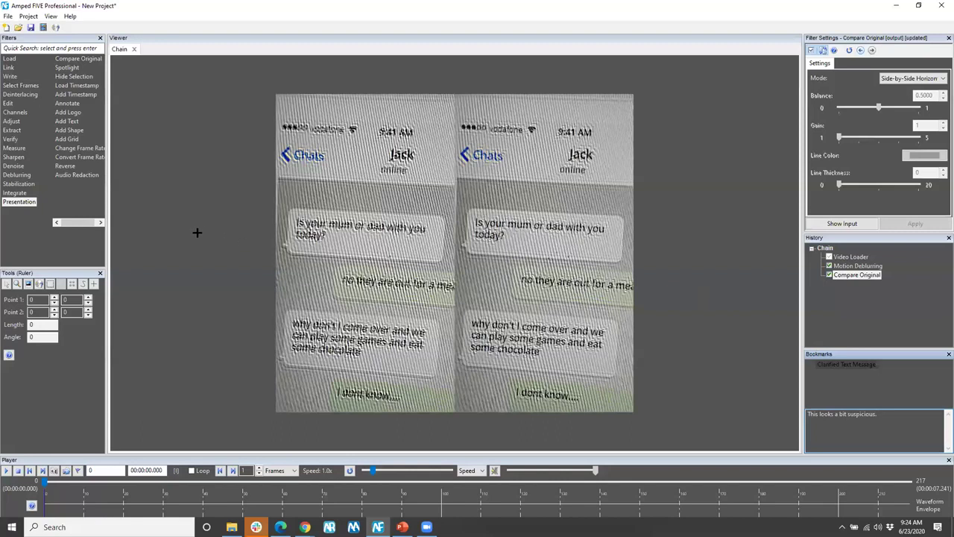
- Generate a project report in PDF format with the Default template, opening the file after generation
left_click(28, 16)
left_click(49, 28)
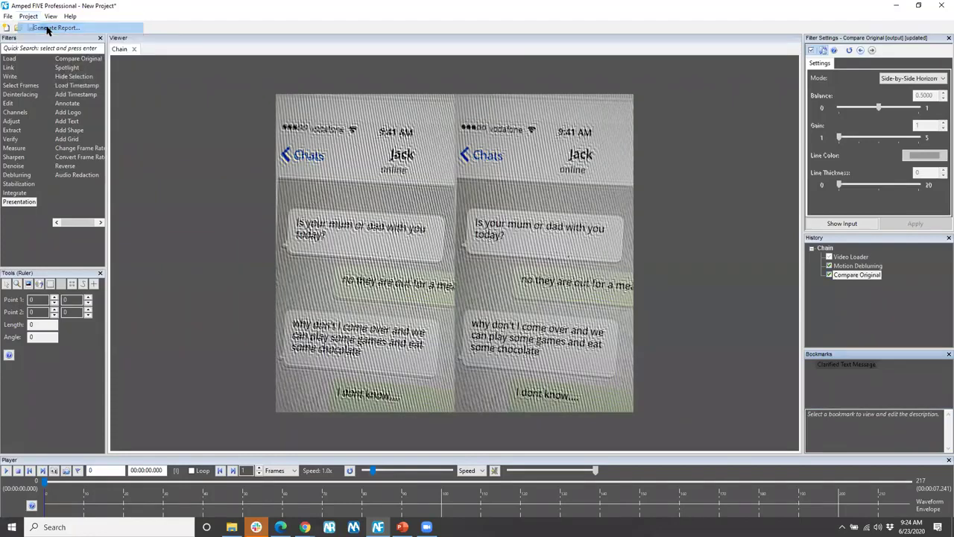
left_click(144, 66)
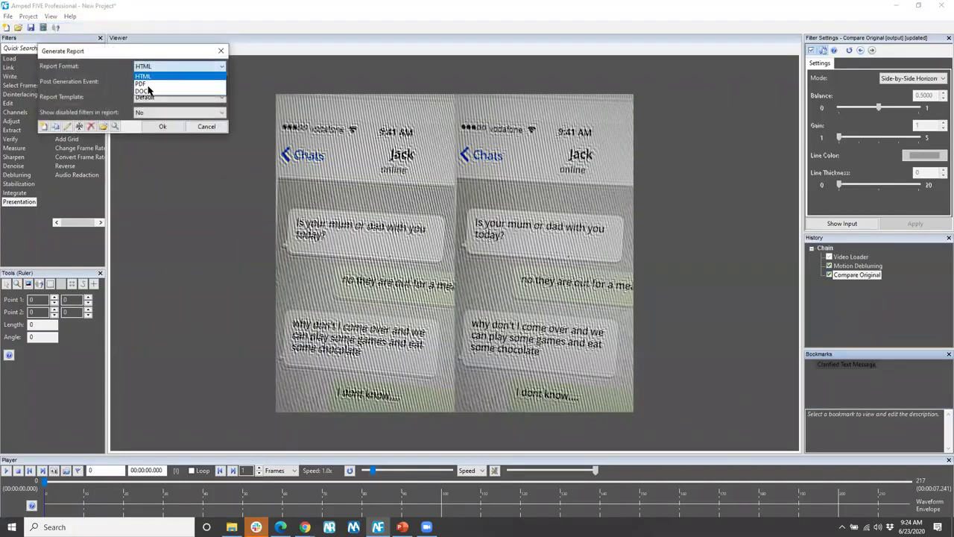
left_click(150, 83)
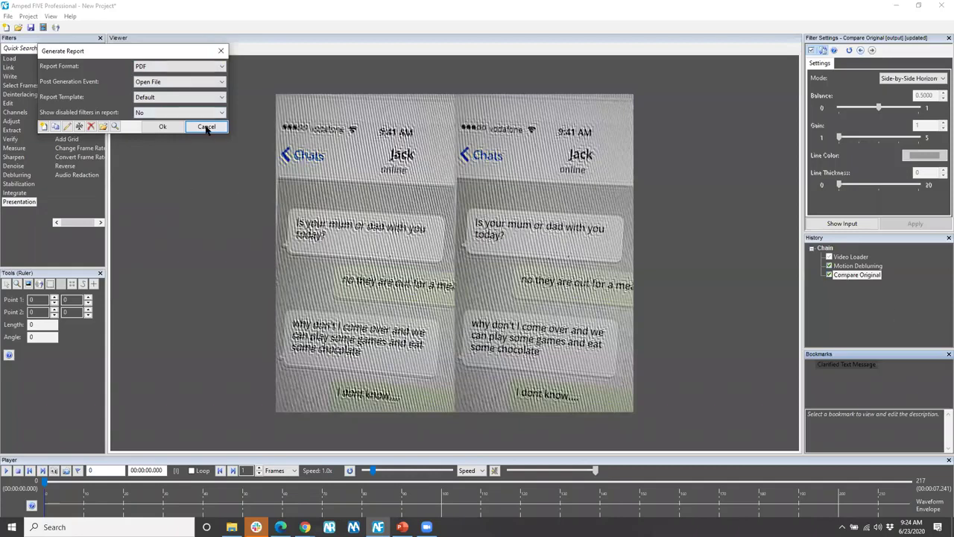
left_click(164, 126)
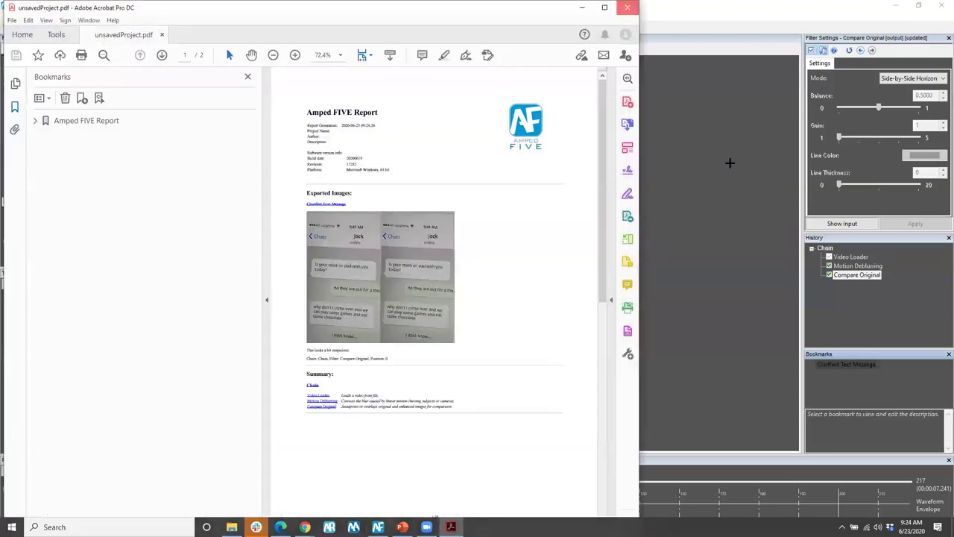
- Back in Amped FIVE, add the File Info and Hash Code filters directly after Video Loader, with the hash in MD5 mode
left_click(731, 162)
left_click(854, 256)
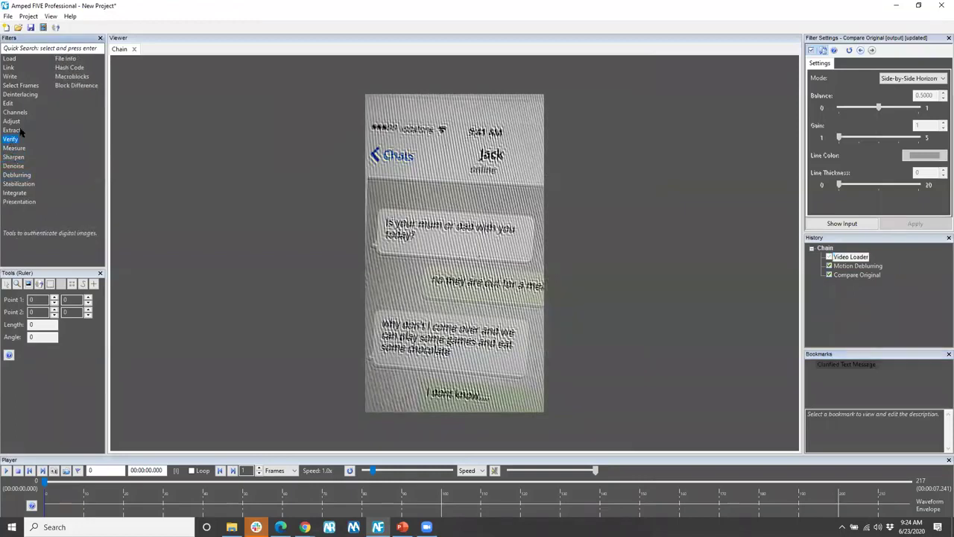
double_click(65, 59)
double_click(64, 68)
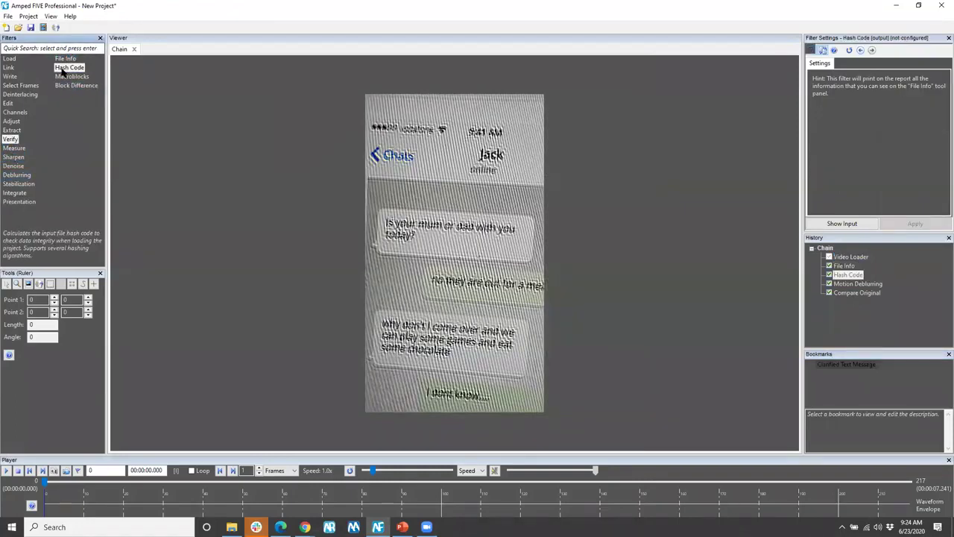
left_click(842, 268)
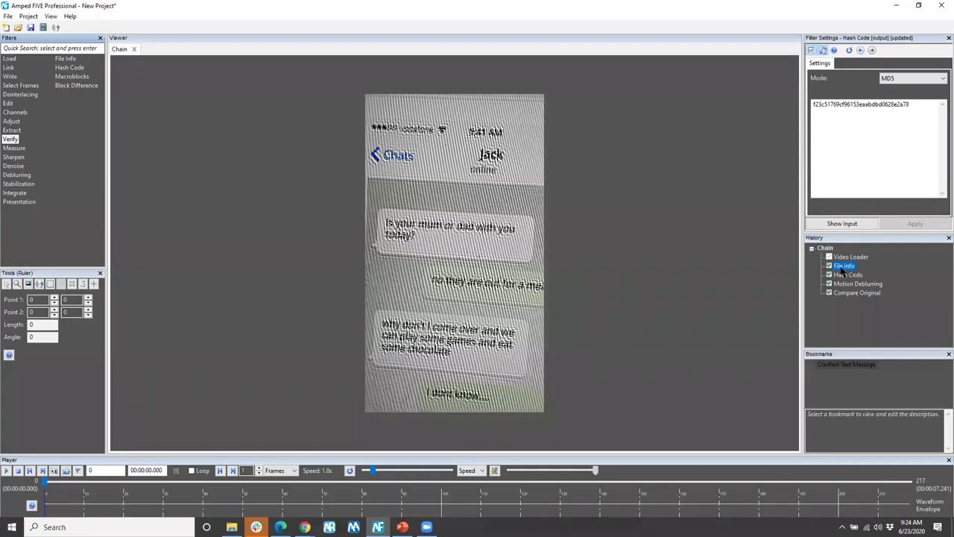
left_click(848, 276)
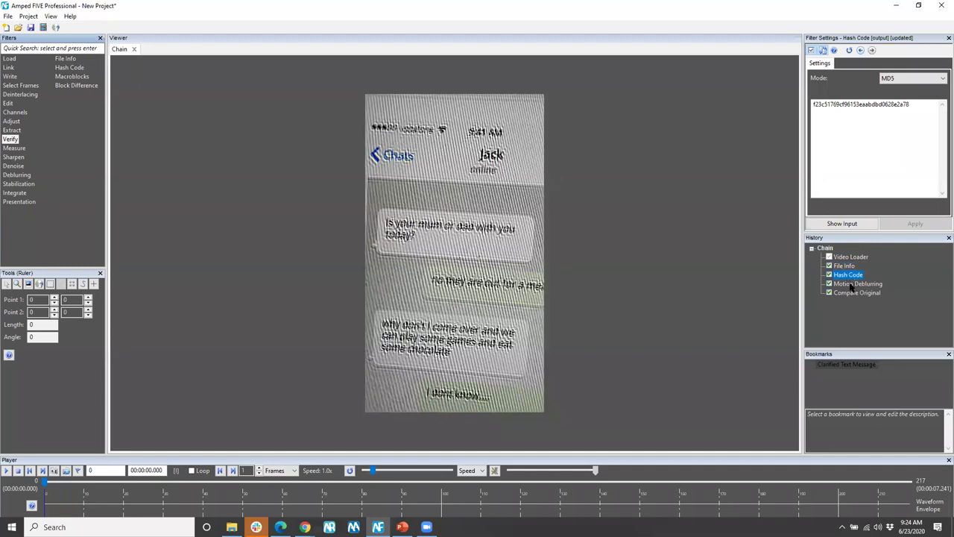
- Try to generate a new PDF report of the unsaved project including the File Info and Hash Code filters
left_click(30, 17)
left_click(45, 30)
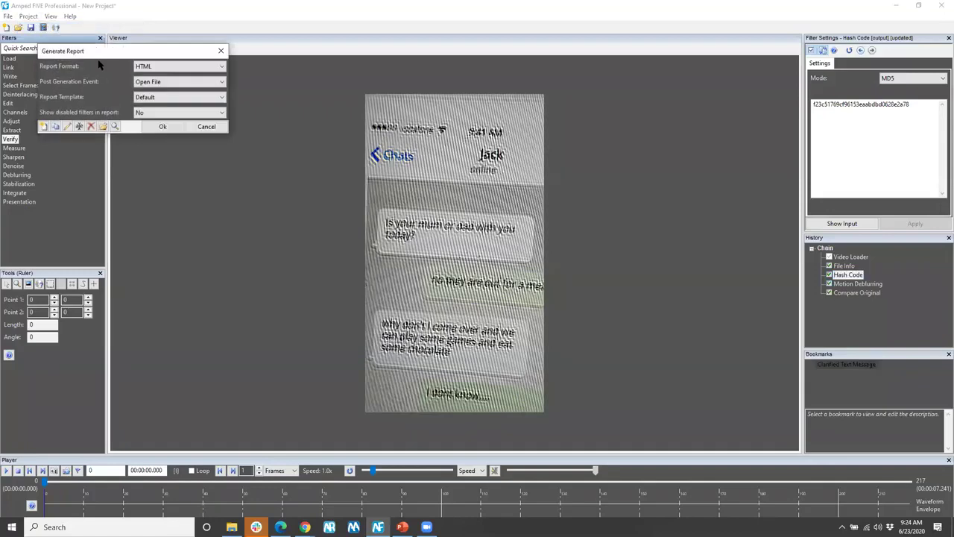
left_click(146, 67)
left_click(146, 83)
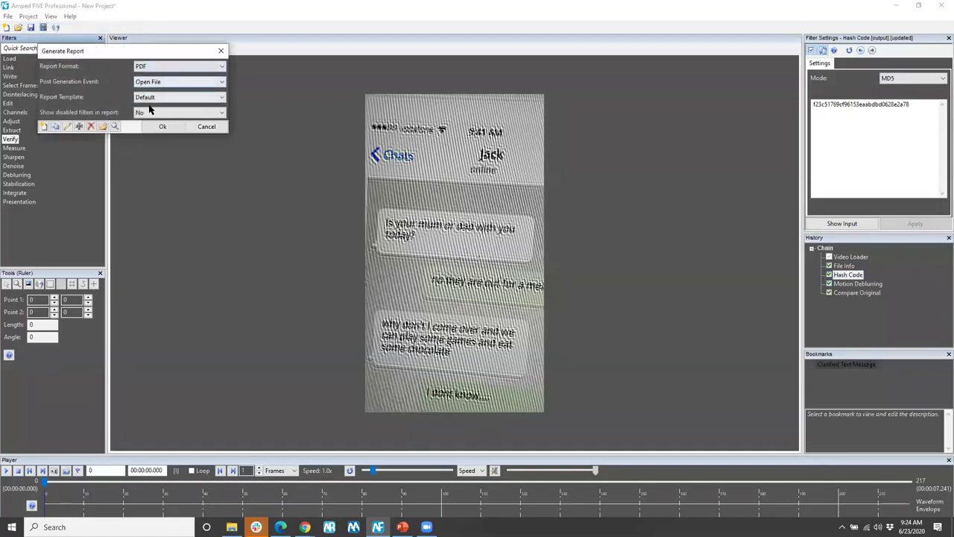
left_click(162, 127)
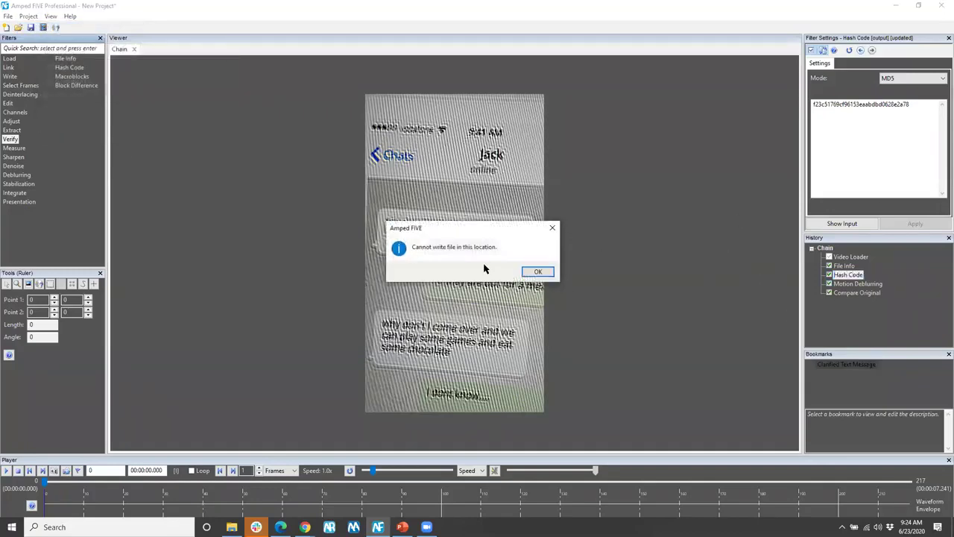
left_click(532, 270)
- Save the project as 03-replica.afp in the Samples folder
left_click(20, 85)
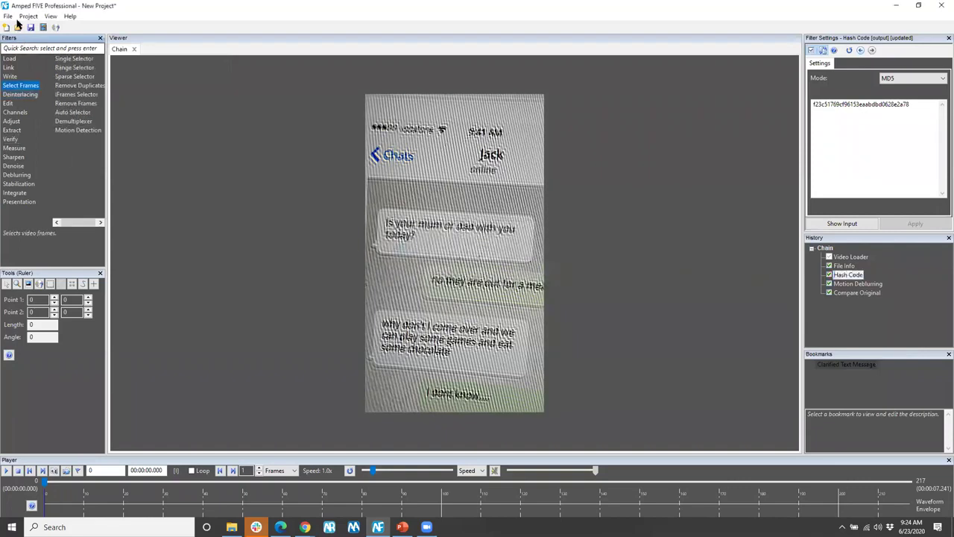
key("ctrl+s")
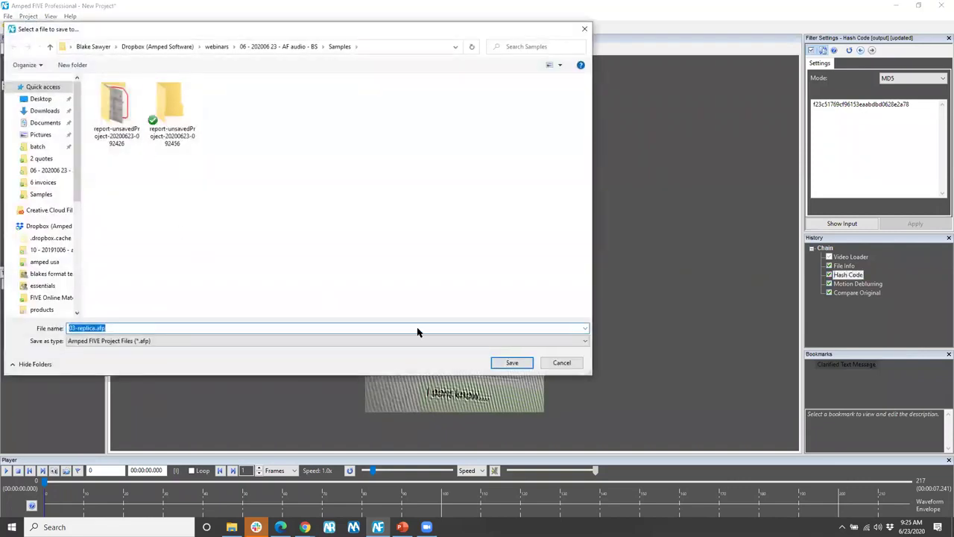
left_click(512, 363)
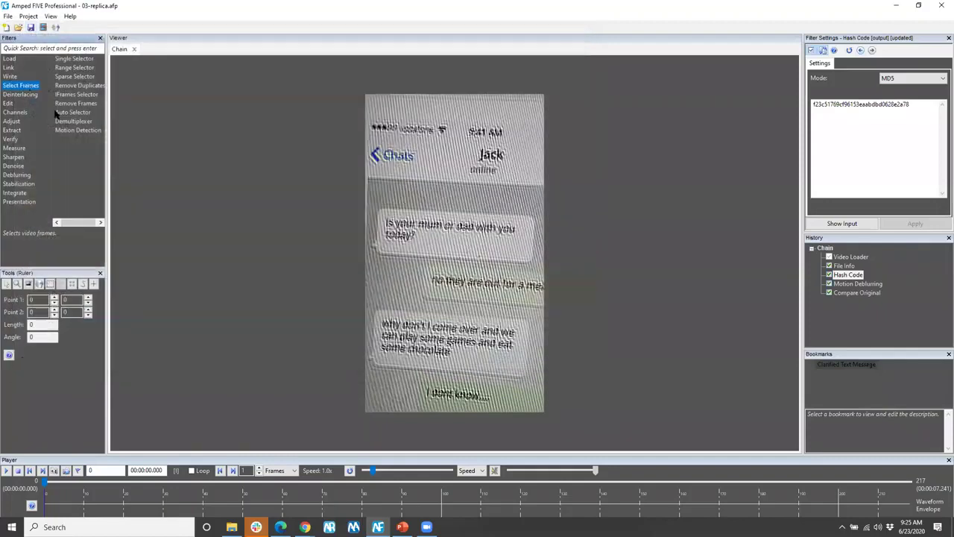
- Generate the PDF report for the saved 03-replica project using the Default template
left_click(28, 16)
left_click(33, 27)
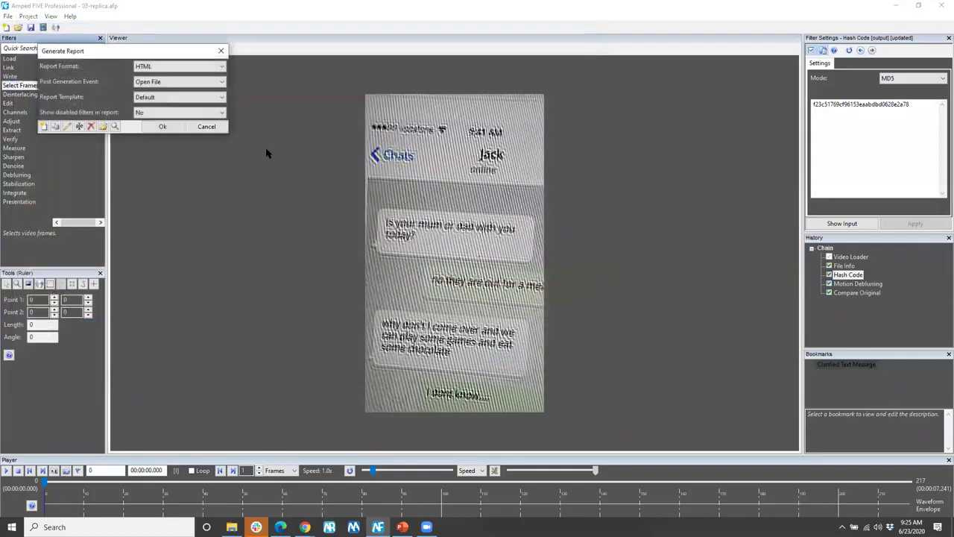
left_click(138, 70)
left_click(143, 87)
left_click(163, 127)
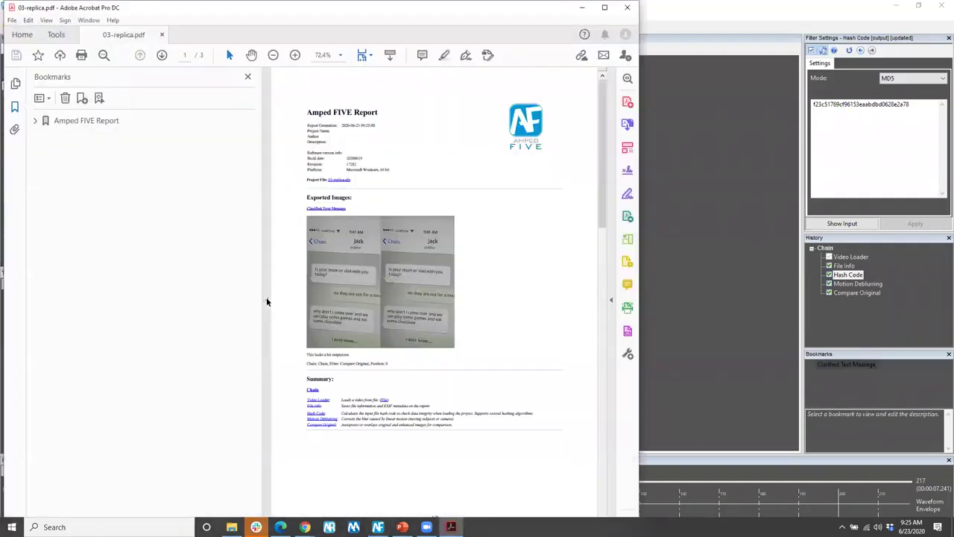
- Examine the report's exported image section, including the bookmark title and description, and the chain summary below it
left_click(267, 301)
scroll(373, 270, "down", 3)
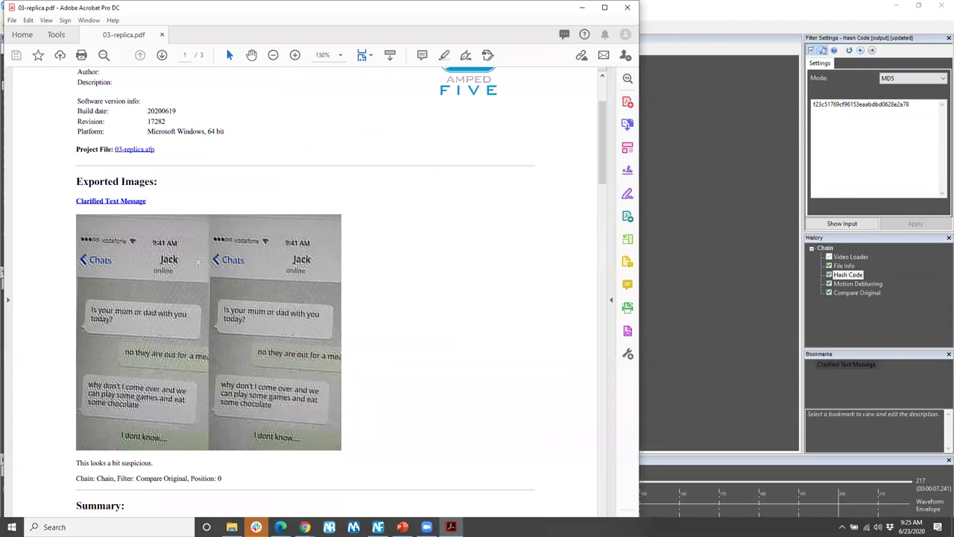
left_click_drag(147, 201, 74, 198)
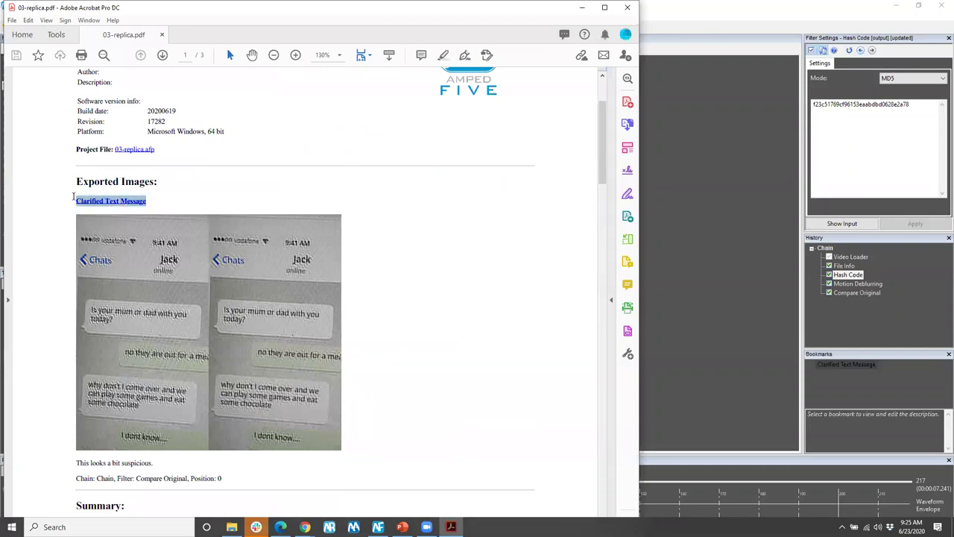
left_click(413, 307)
scroll(414, 307, "down", 3)
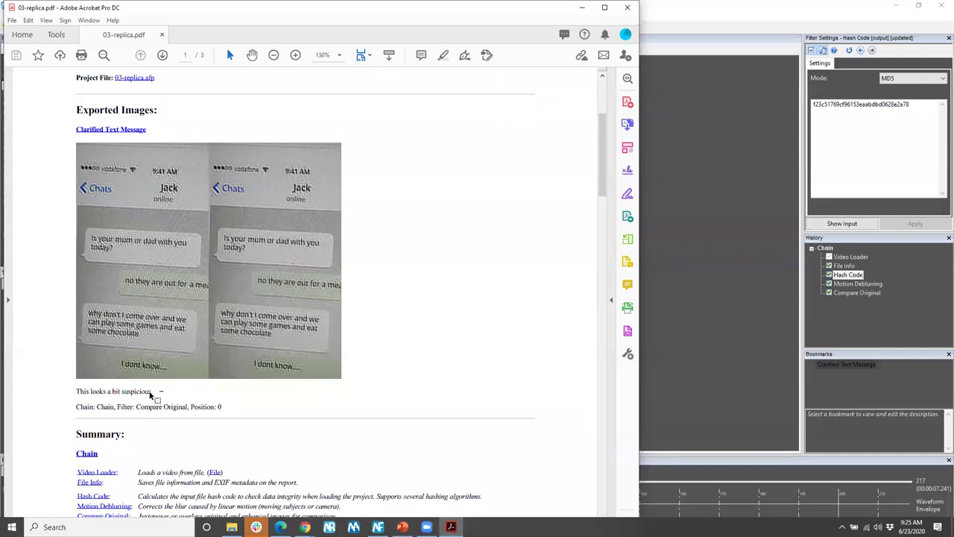
left_click_drag(152, 391, 75, 391)
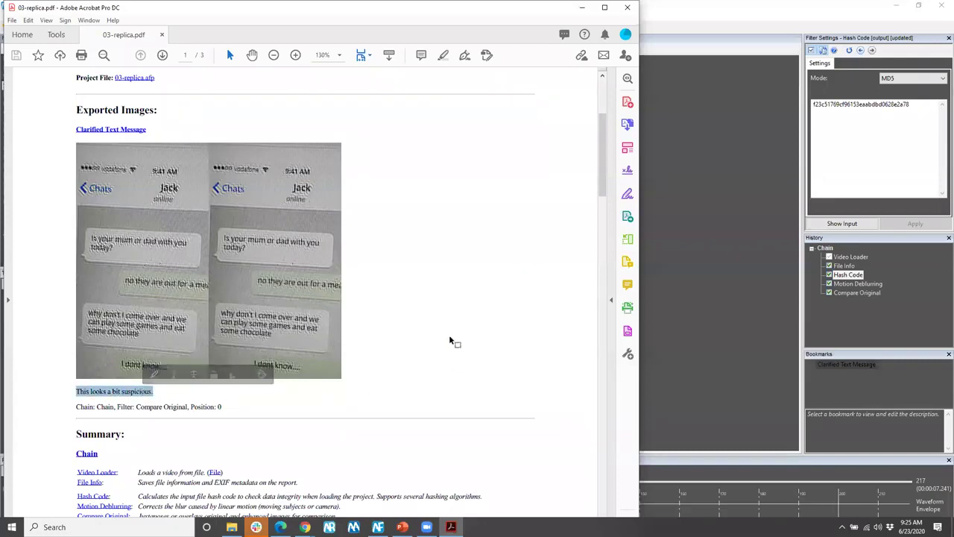
scroll(408, 357, "down", 5)
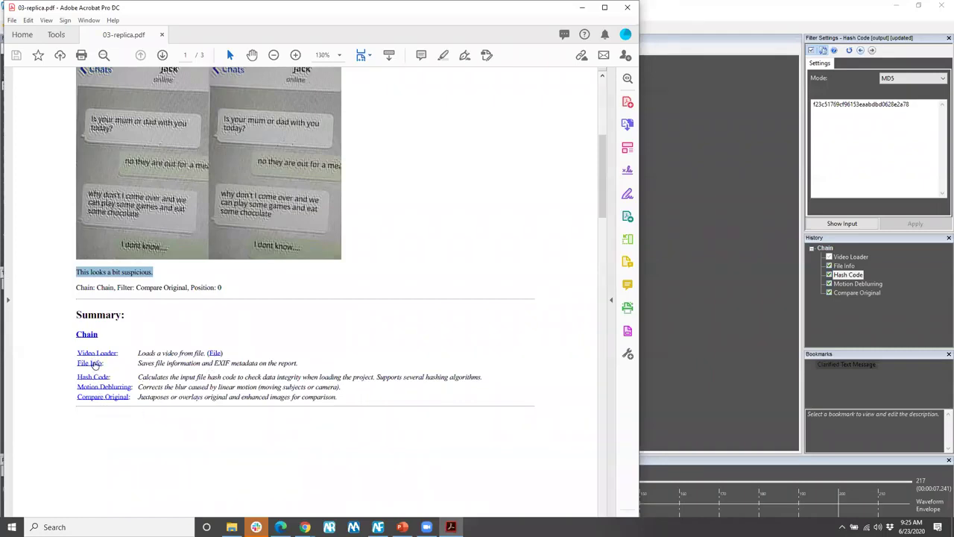
- Follow the report's File Info link and review the file details, the MD5 hash code and the Motion Deblurring parameters
left_click(95, 364)
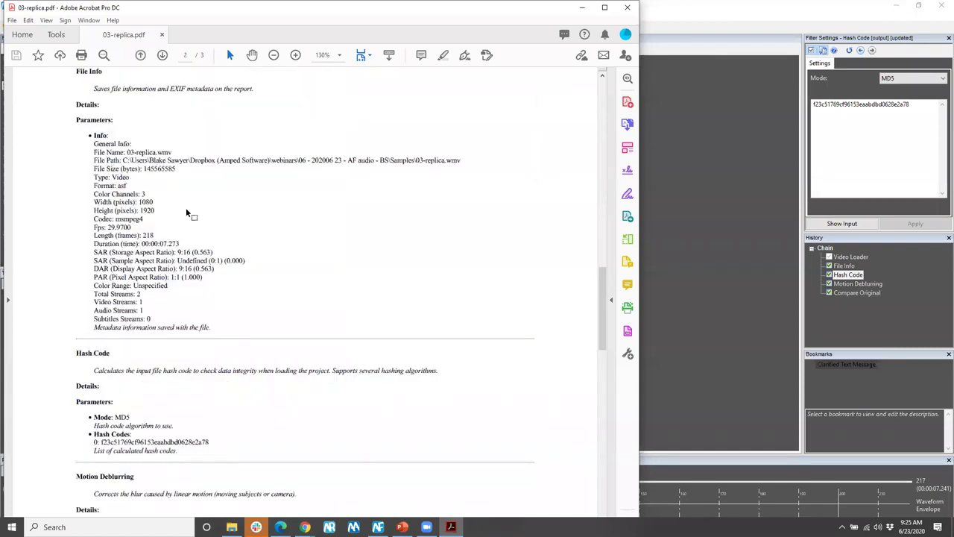
scroll(187, 213, "down", 3)
scroll(186, 213, "down", 1)
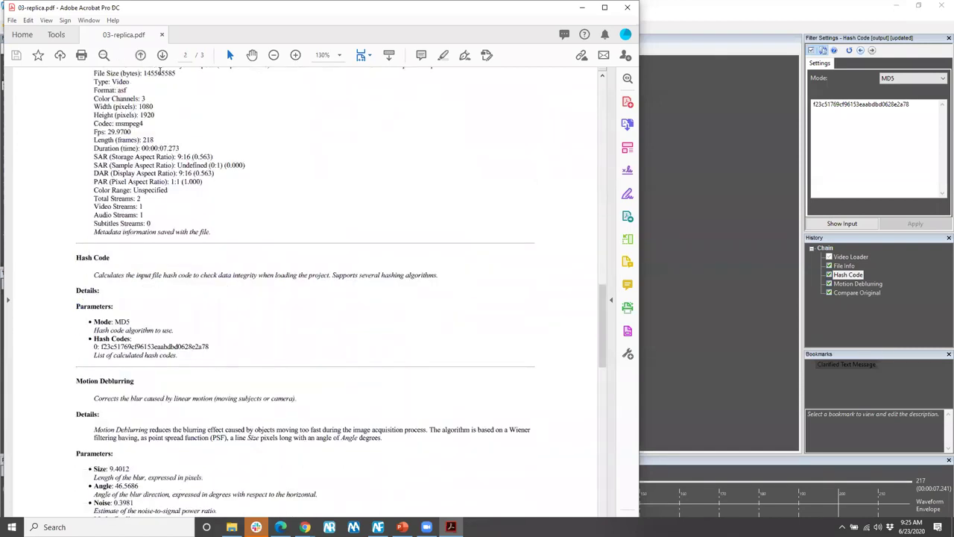
double_click(181, 78)
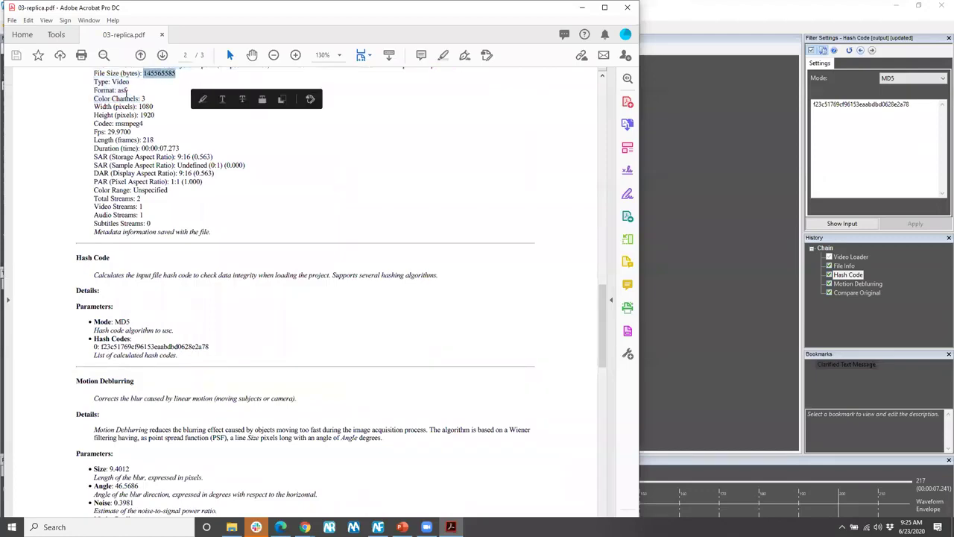
left_click_drag(141, 99, 161, 100)
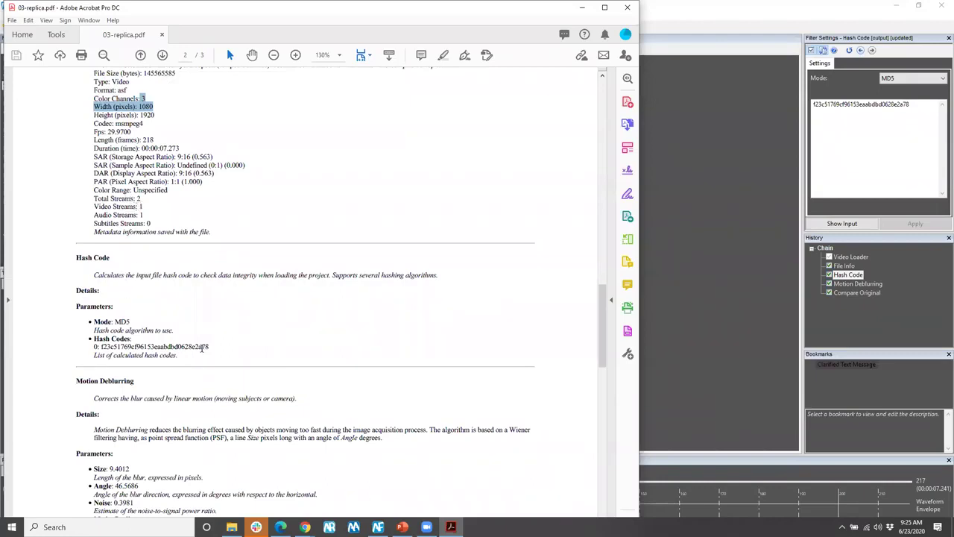
left_click_drag(211, 347, 101, 347)
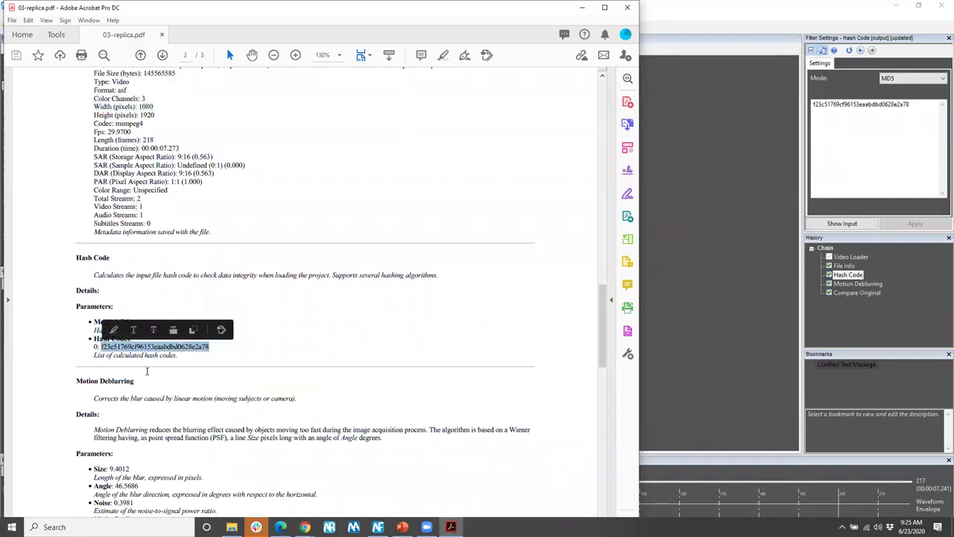
scroll(321, 412, "down", 4)
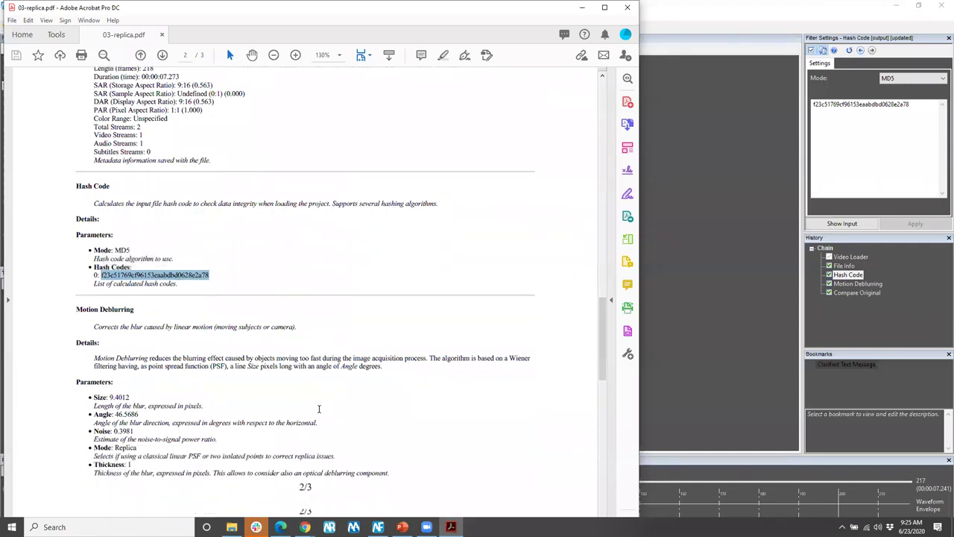
scroll(315, 407, "down", 3)
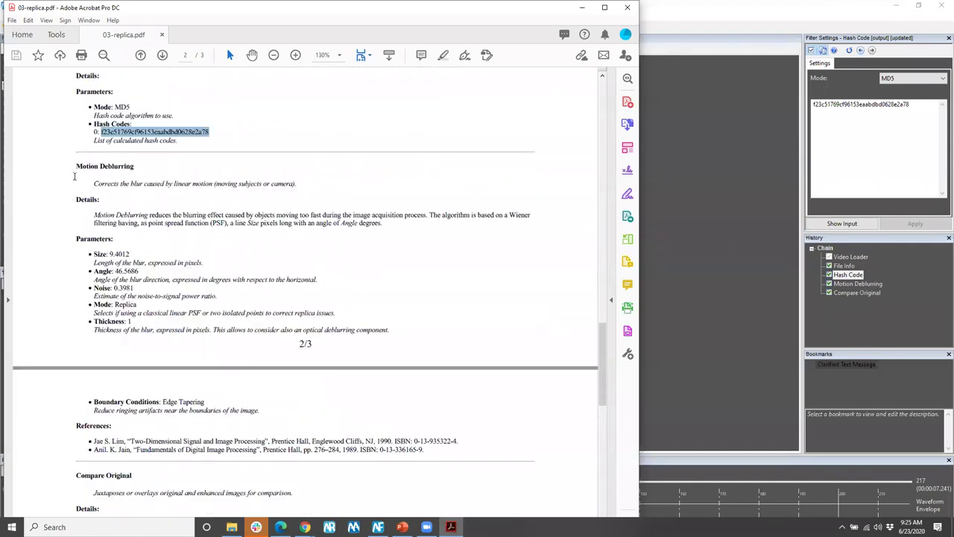
left_click_drag(77, 165, 134, 167)
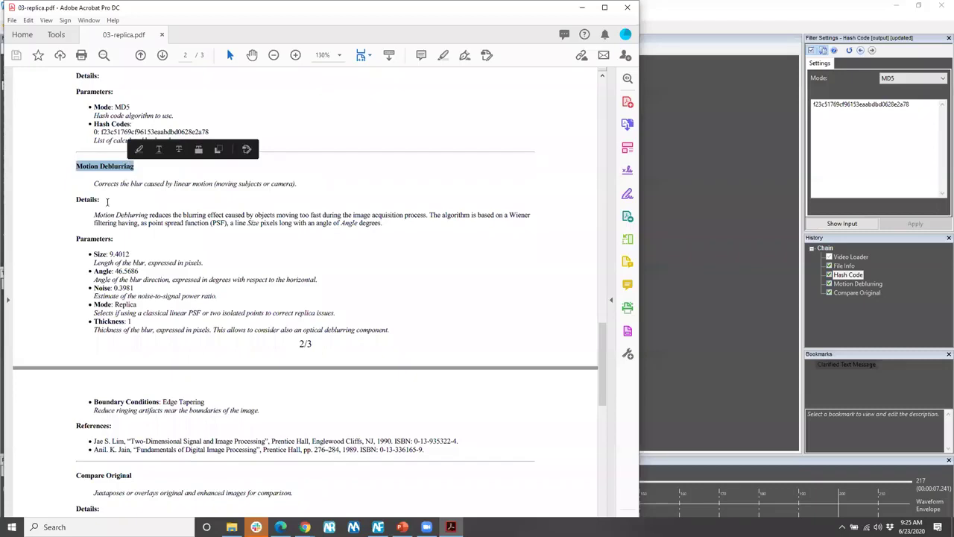
left_click_drag(93, 252, 262, 412)
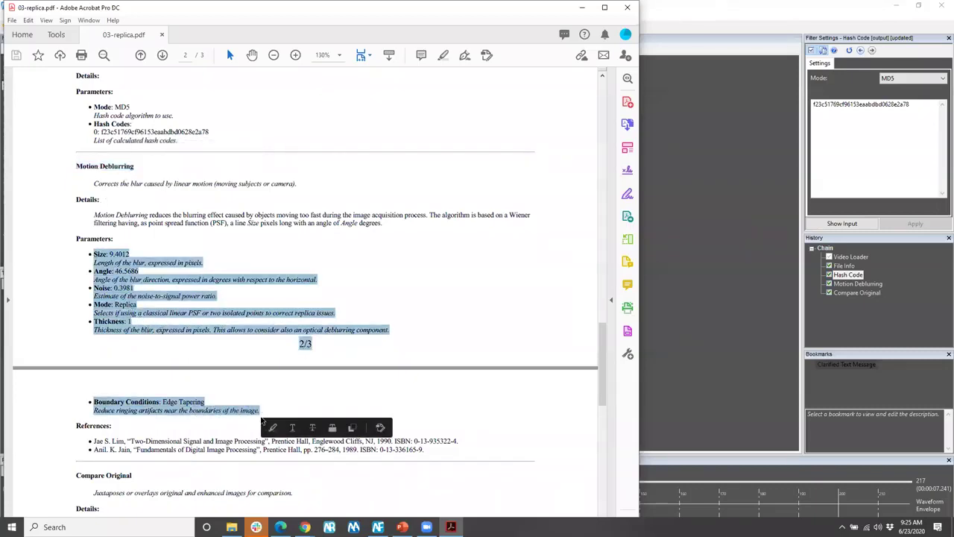
- Highlight the MD5 hash code listed in the report, then close the PDF
left_click(275, 449)
left_click(243, 421)
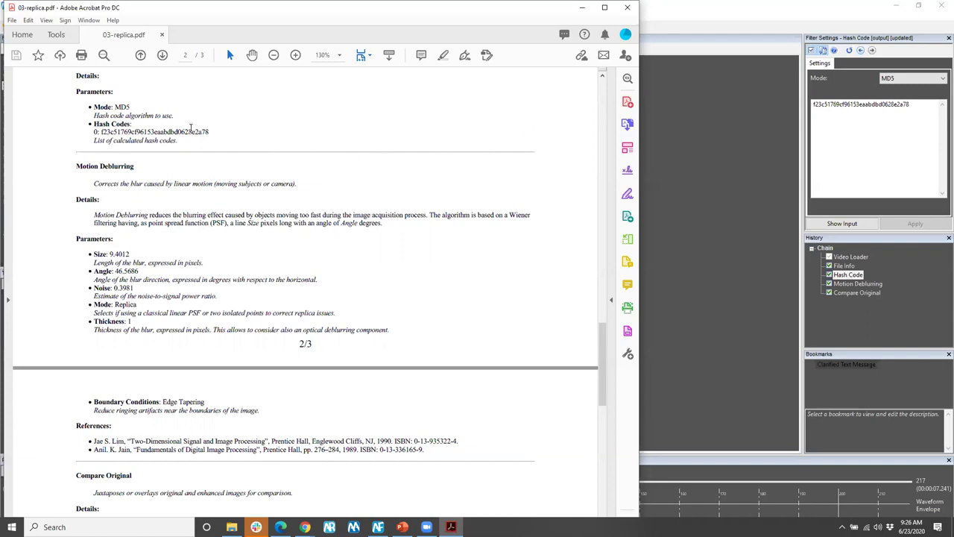
double_click(197, 131)
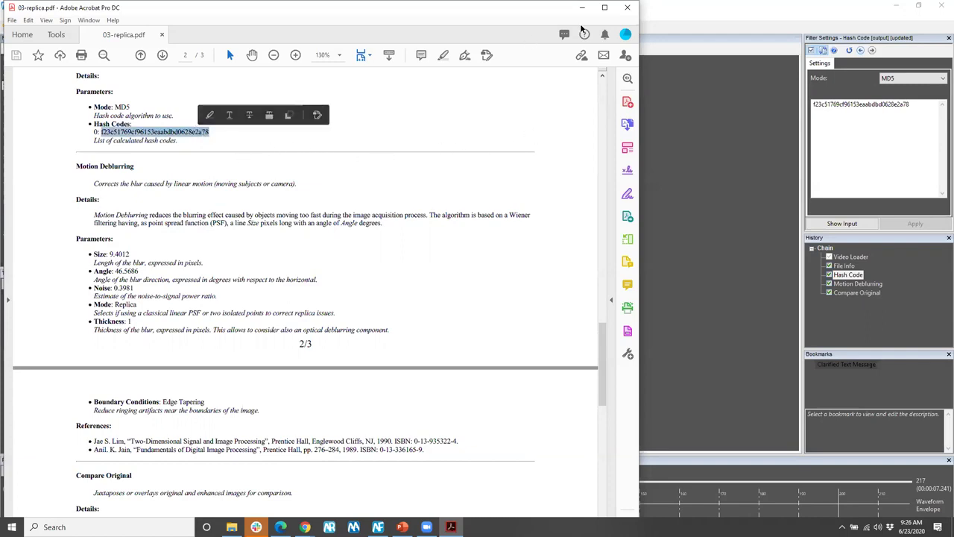
key("alt+F4")
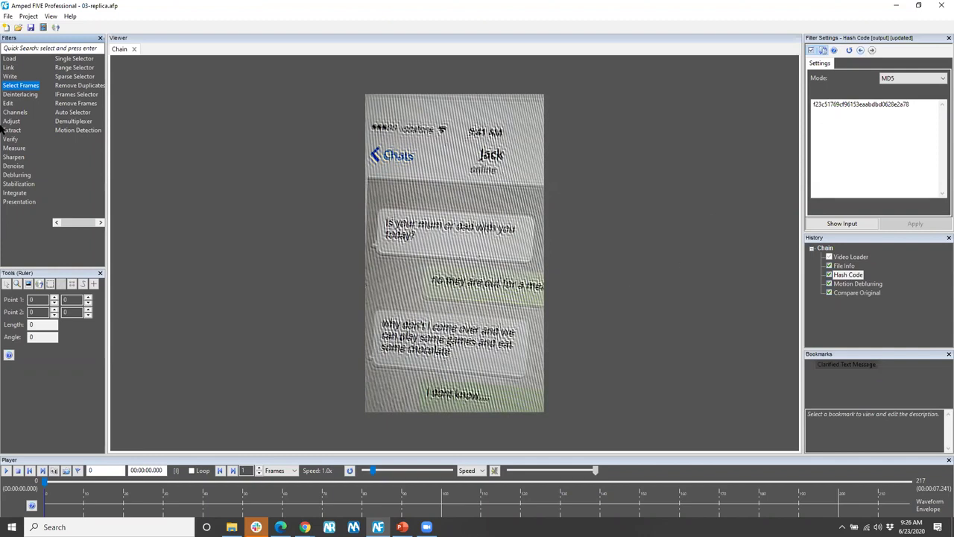
- Start a new project and load the sample video 05 - perspective.avi from the Samples folder into it
left_click(6, 27)
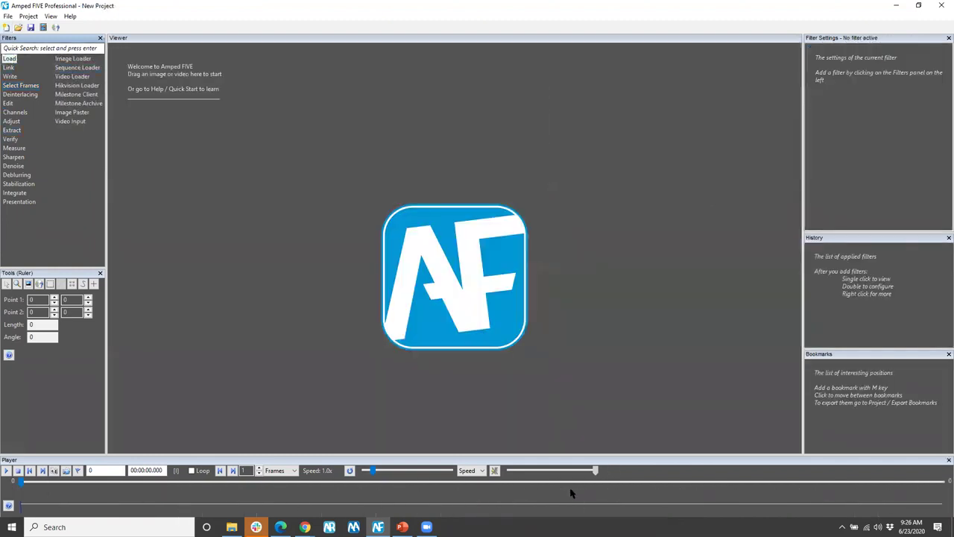
key("alt+Tab")
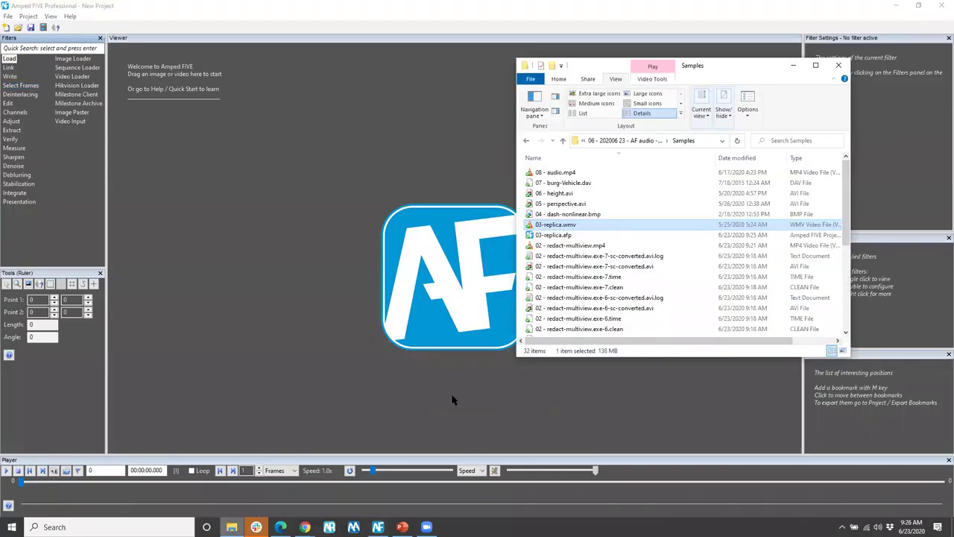
left_click(575, 214)
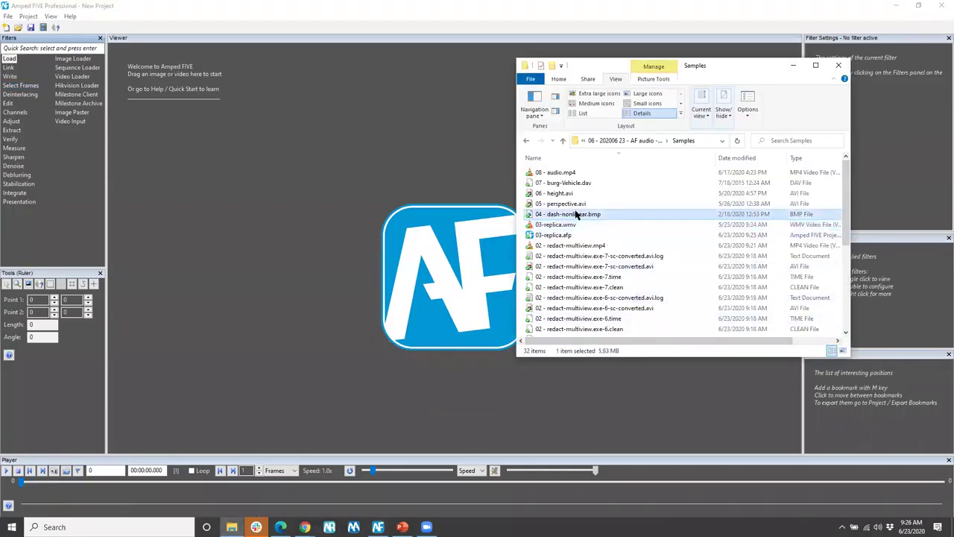
double_click(575, 203)
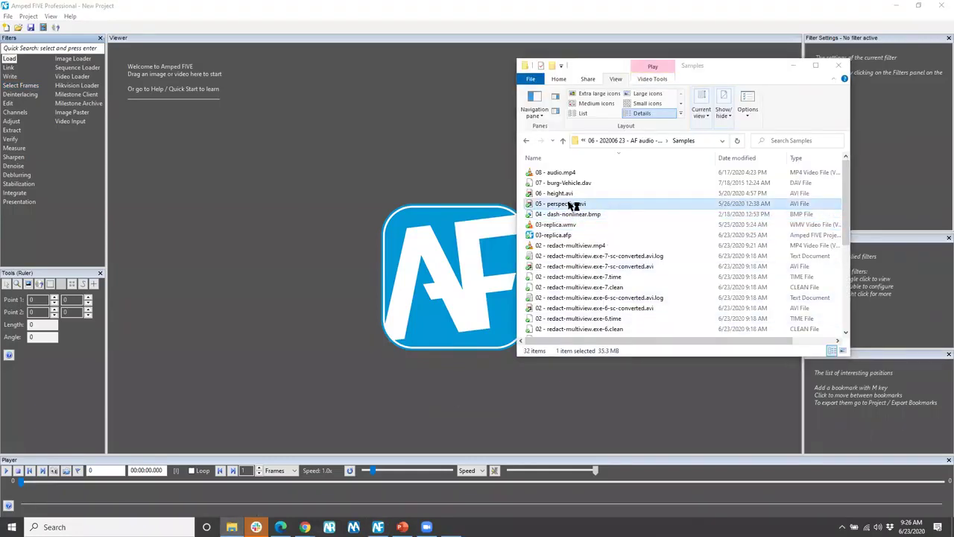
left_click(507, 92)
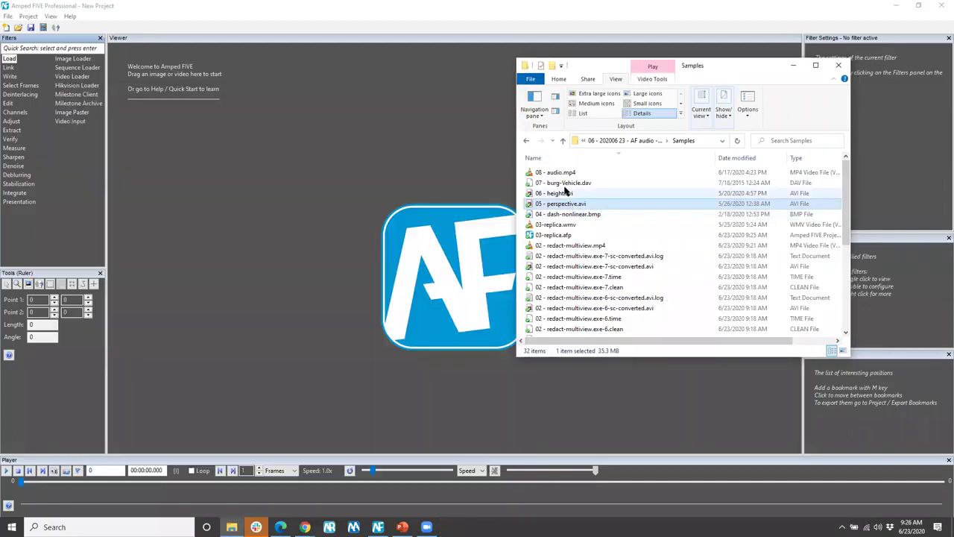
left_click_drag(568, 208, 373, 229)
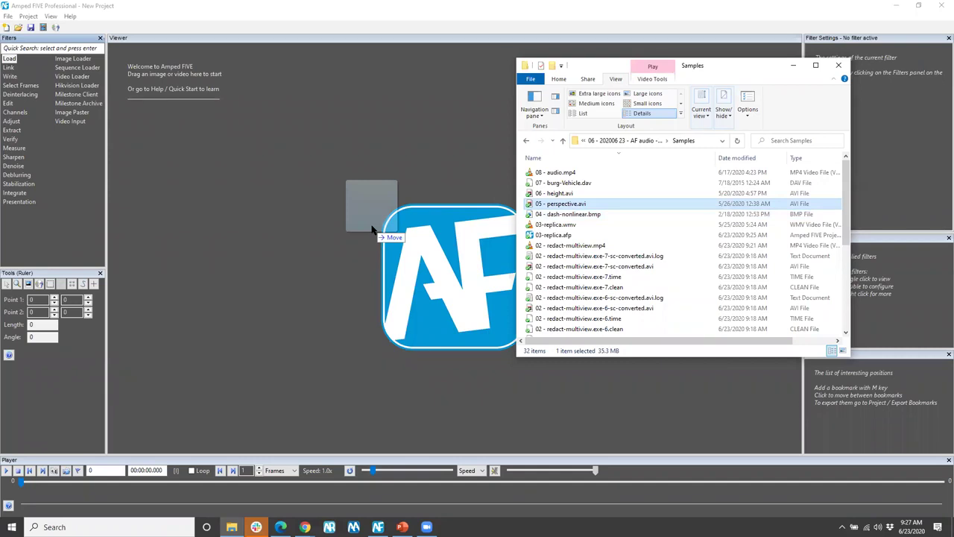
left_click_drag(373, 229, 373, 229)
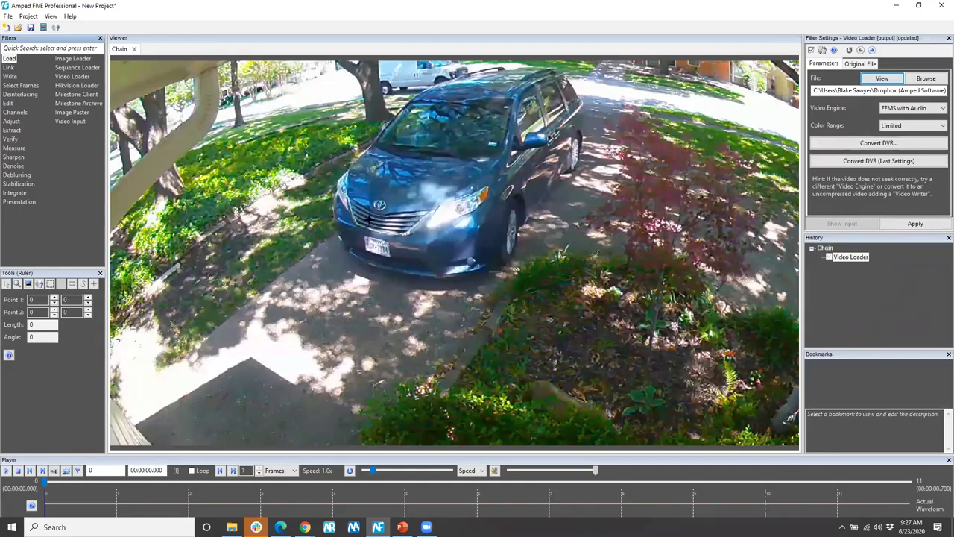
- Inspect the van's licence plate at frame 4, then return to the first frame
left_click(360, 481)
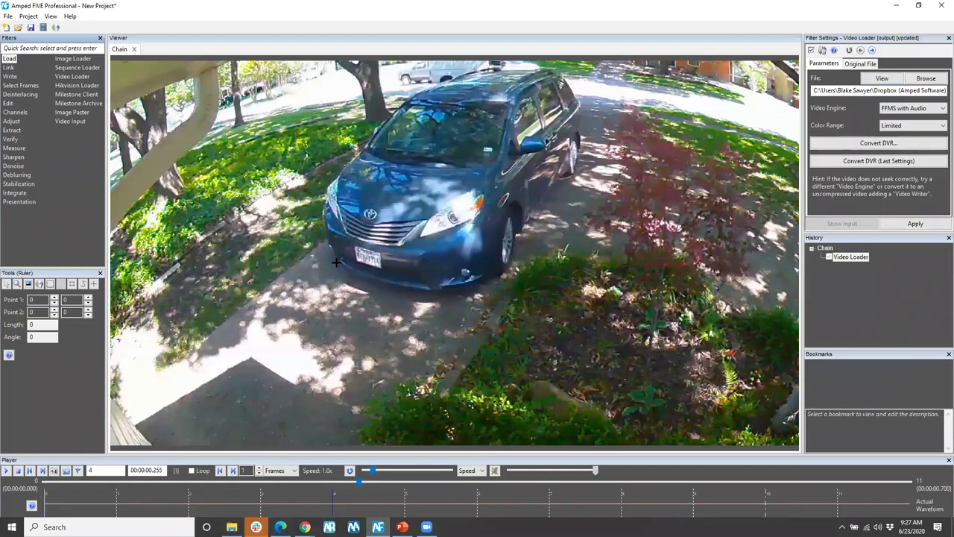
scroll(316, 239, "up", 1)
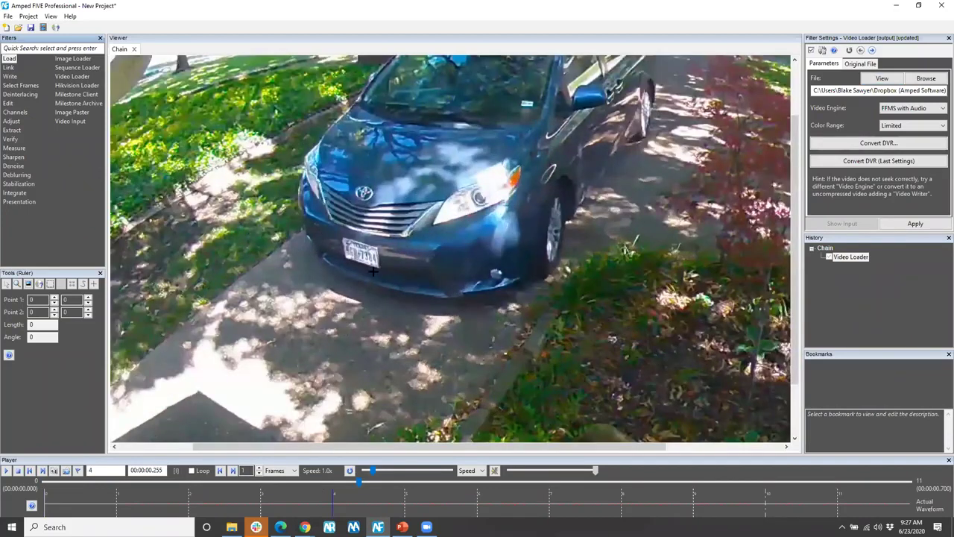
scroll(374, 270, "down", 1)
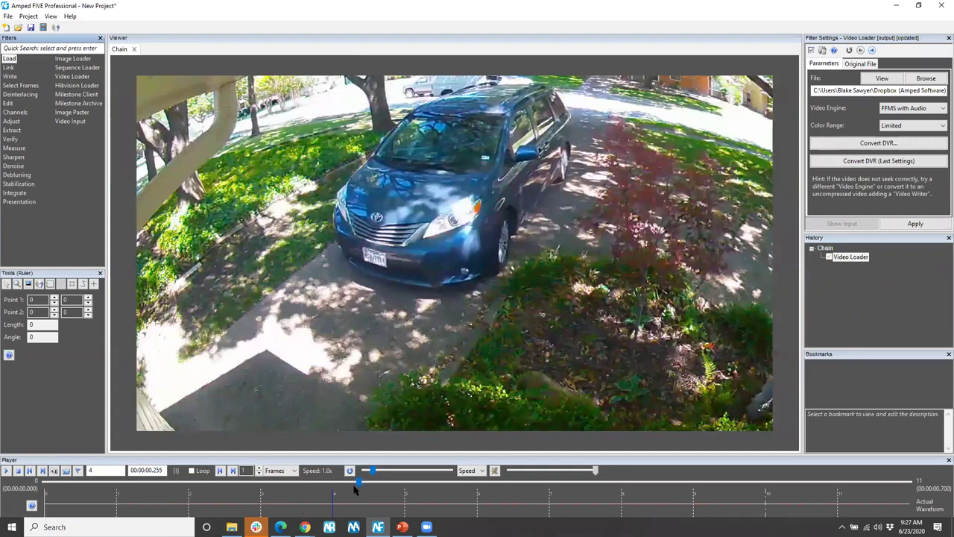
left_click_drag(361, 483, 3, 487)
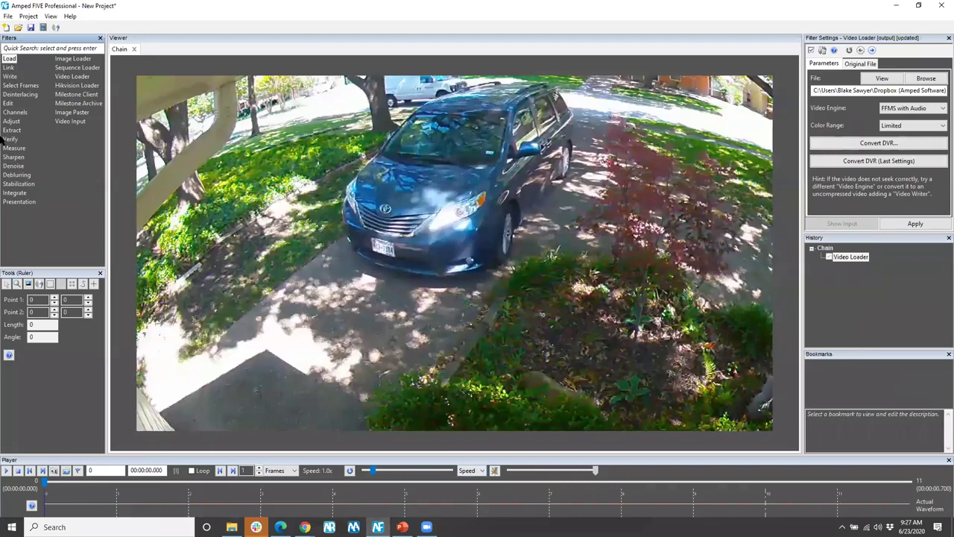
- Apply Perspective Stabilization to the van's front, outlining the grille and licence plate with points 655,372, 909,411, 777,547 and 708,529
left_click(26, 184)
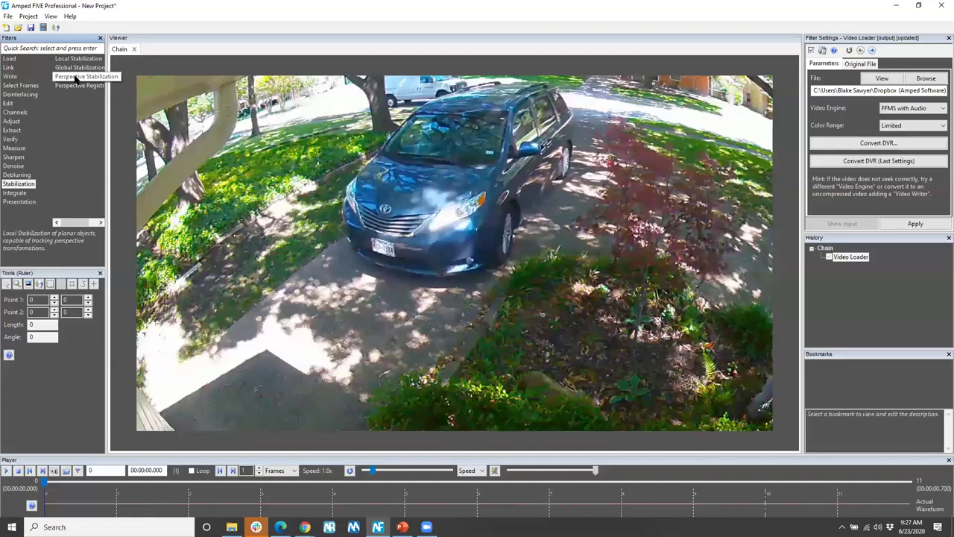
double_click(74, 77)
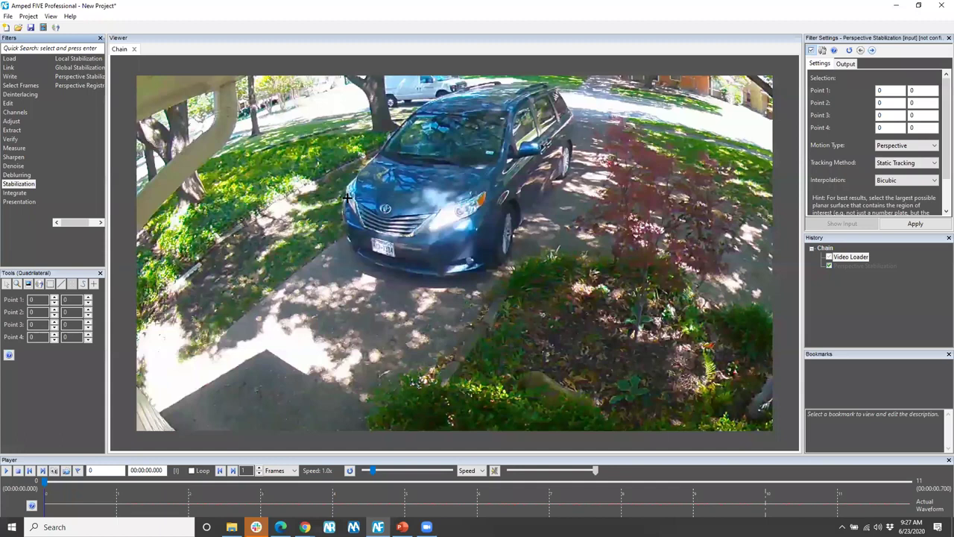
left_click_drag(353, 198, 456, 204)
left_click(439, 214)
left_click(393, 255)
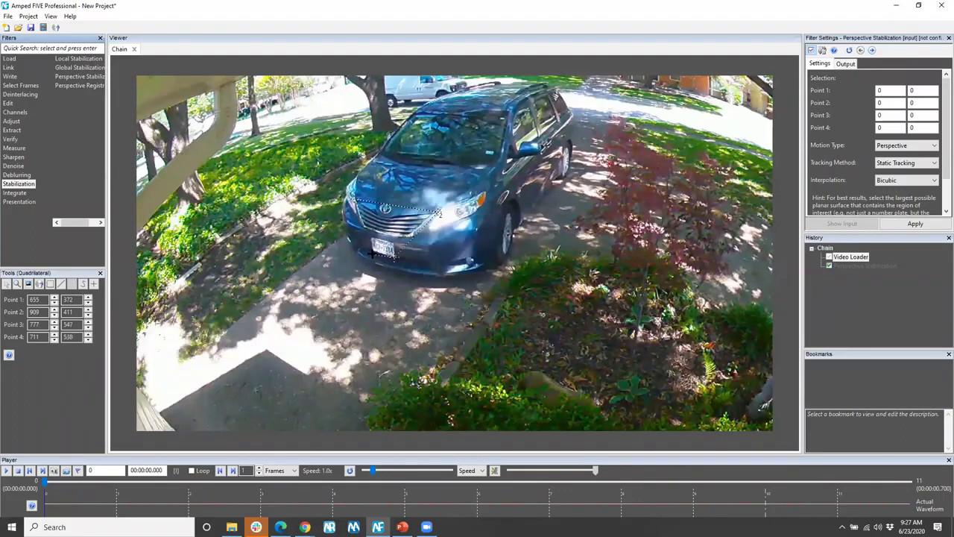
left_click(371, 252)
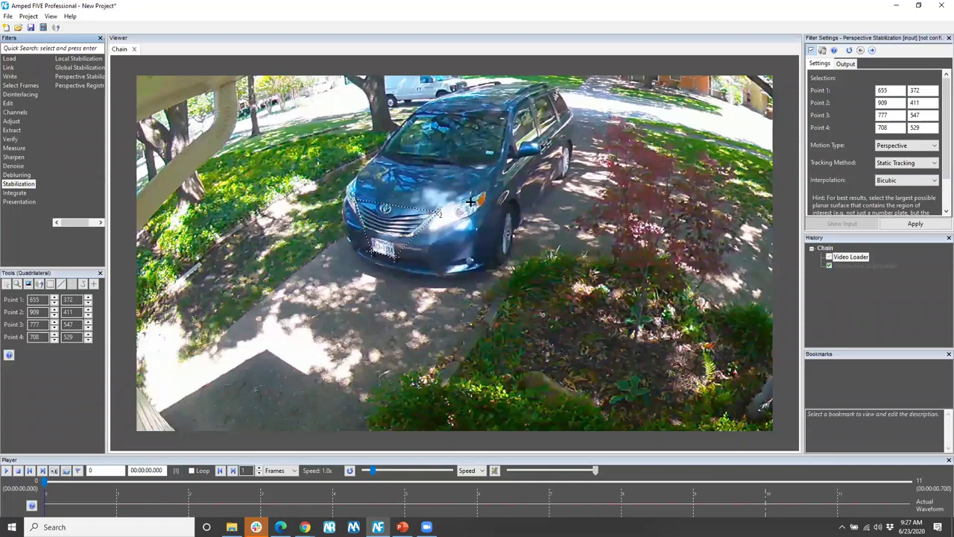
left_click(917, 224)
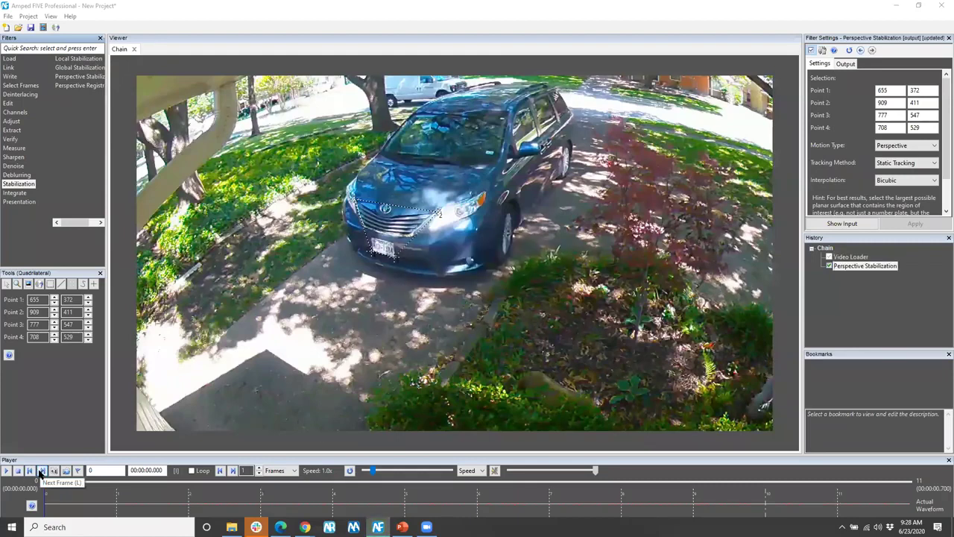
- Step forward and back through the stabilized frames to check that the van's front stays in place, ending at the first frame
left_click(42, 471)
left_click(41, 471)
left_click(41, 471)
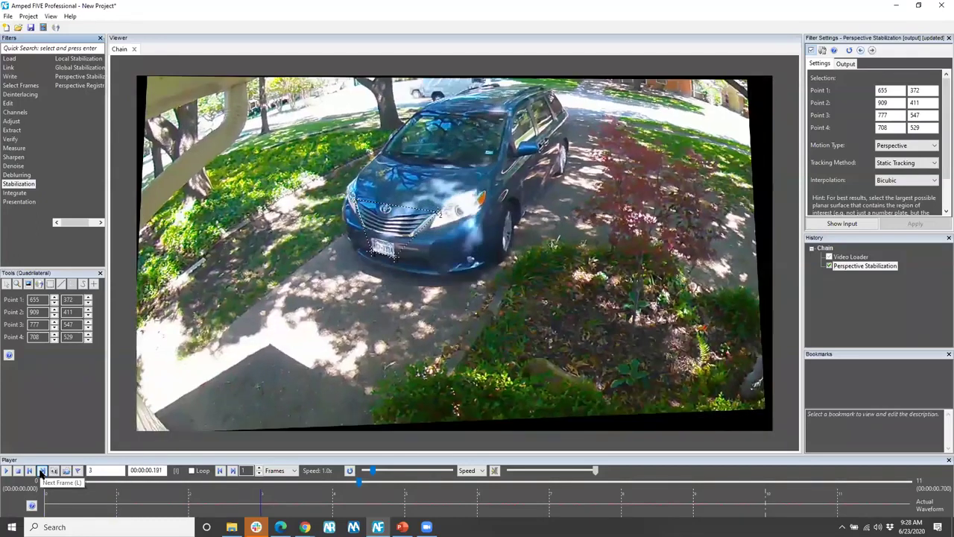
left_click(41, 471)
left_click(41, 471)
left_click(41, 471)
left_click(42, 471)
left_click(42, 471)
left_click(41, 471)
left_click(42, 471)
left_click(41, 472)
left_click(30, 471)
left_click(31, 471)
left_click(30, 471)
left_click(31, 471)
left_click(30, 471)
left_click(31, 471)
left_click(31, 471)
left_click(31, 471)
left_click(31, 472)
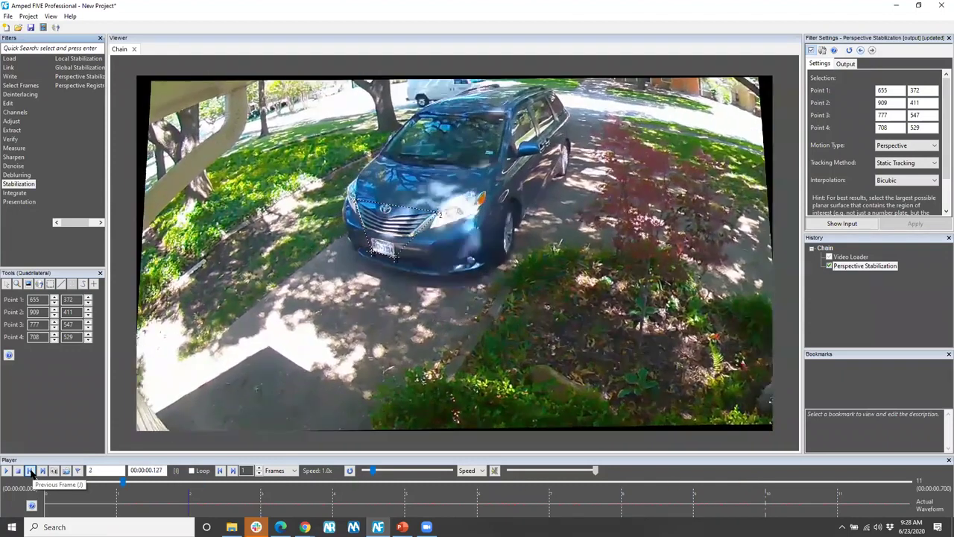
left_click(31, 471)
left_click(31, 471)
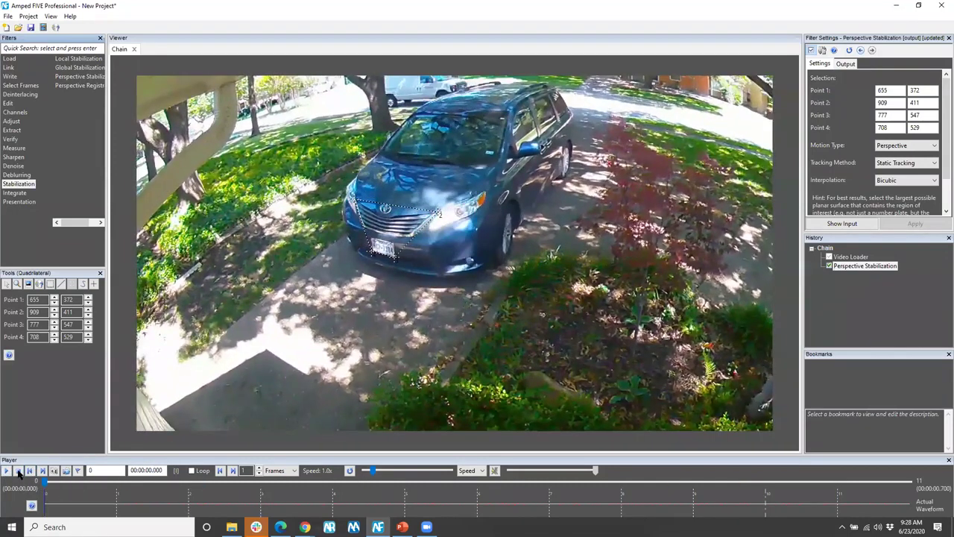
left_click(5, 471)
- Prepare the stabilized output for Perspective Super Resolution and set that filter's zoom to 3 and sharpening to 4
left_click(850, 65)
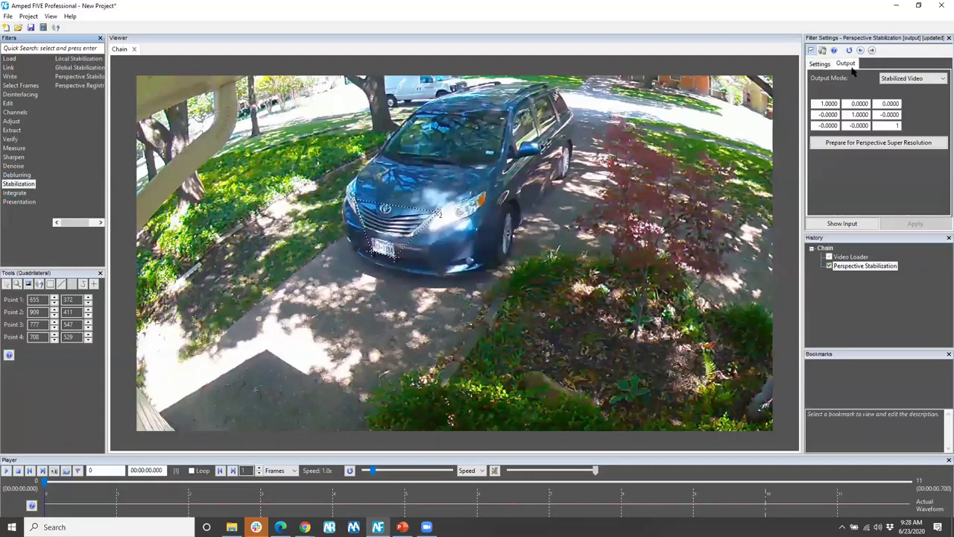
left_click(904, 78)
left_click(905, 97)
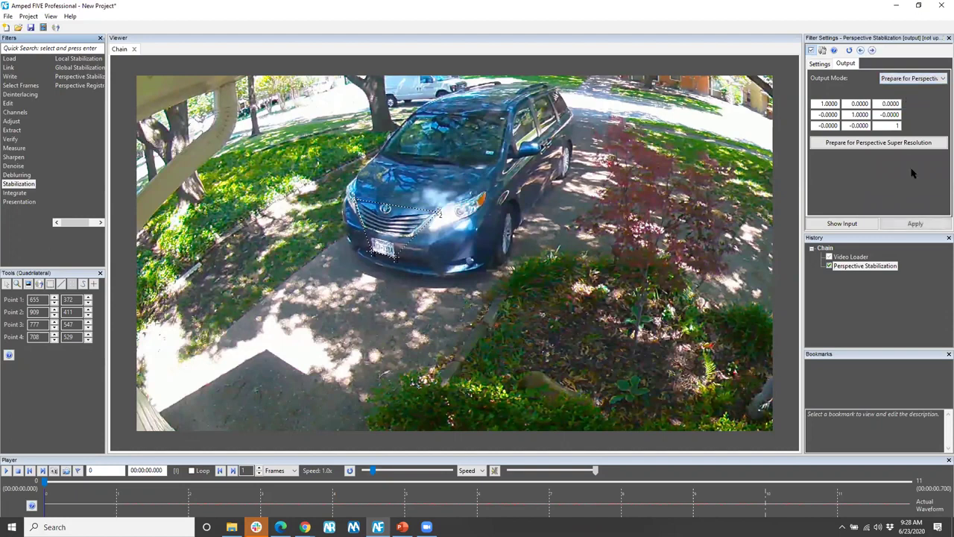
left_click(897, 143)
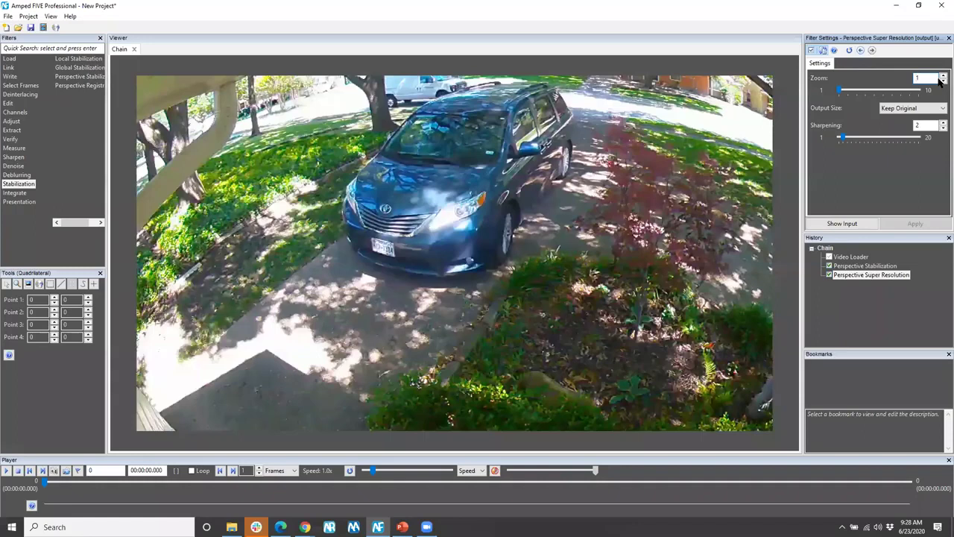
left_click(941, 75)
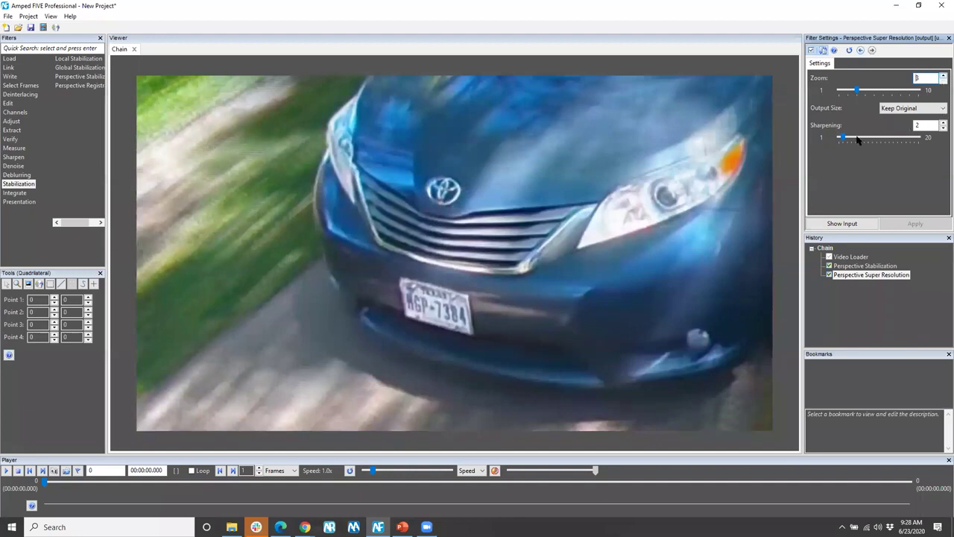
left_click_drag(853, 140, 855, 153)
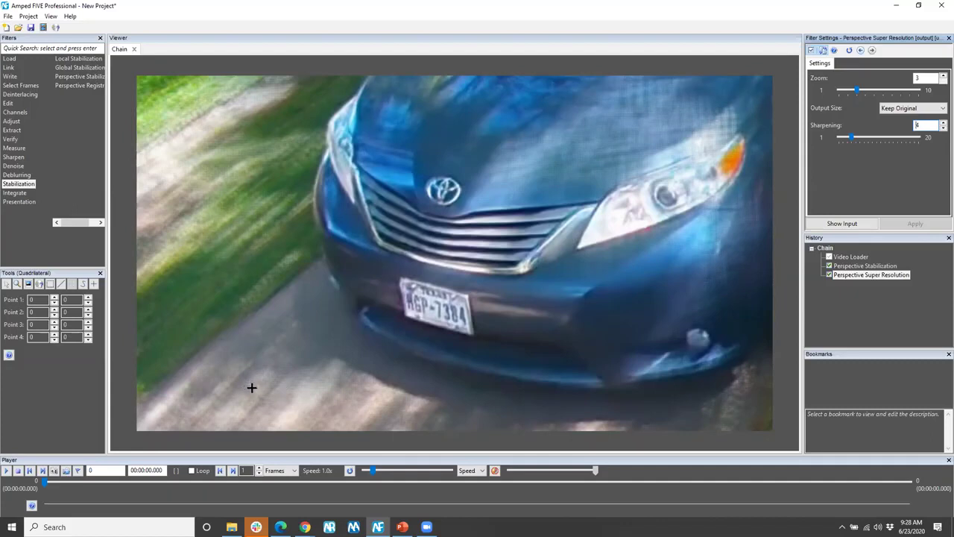
- Add a side-by-side Compare Original filter to the super-resolution result
left_click(20, 202)
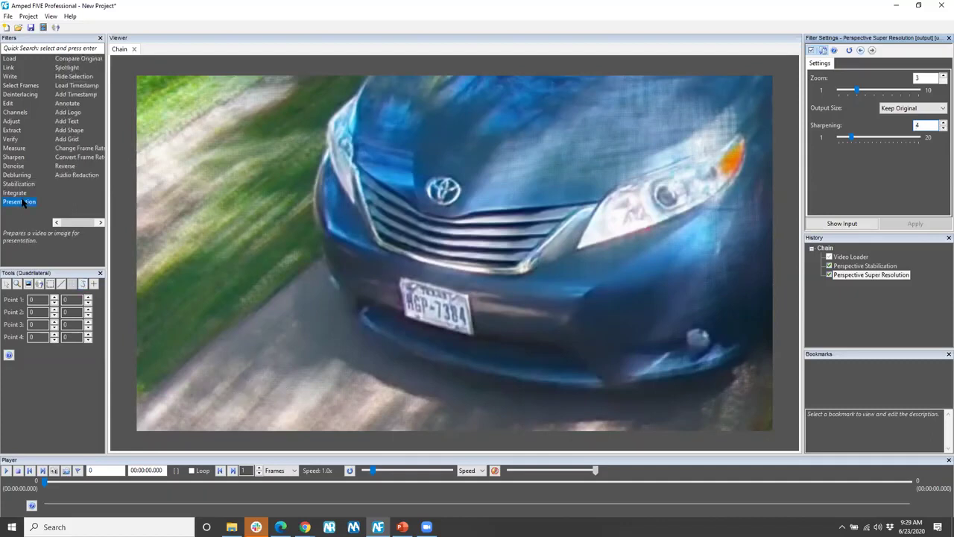
double_click(89, 59)
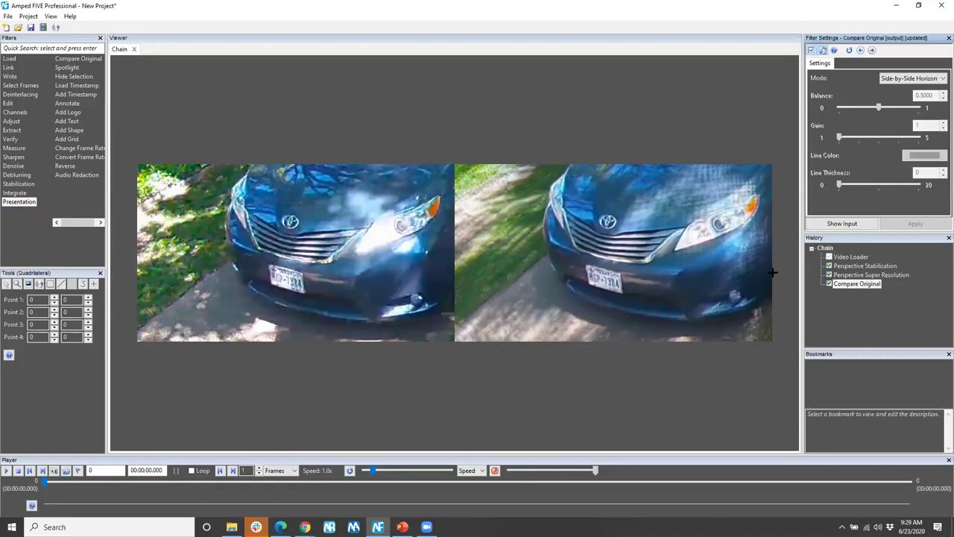
- Add a Correct Perspective filter after Perspective Super Resolution and mark the four corners of the licence plate as source points
left_click(859, 275)
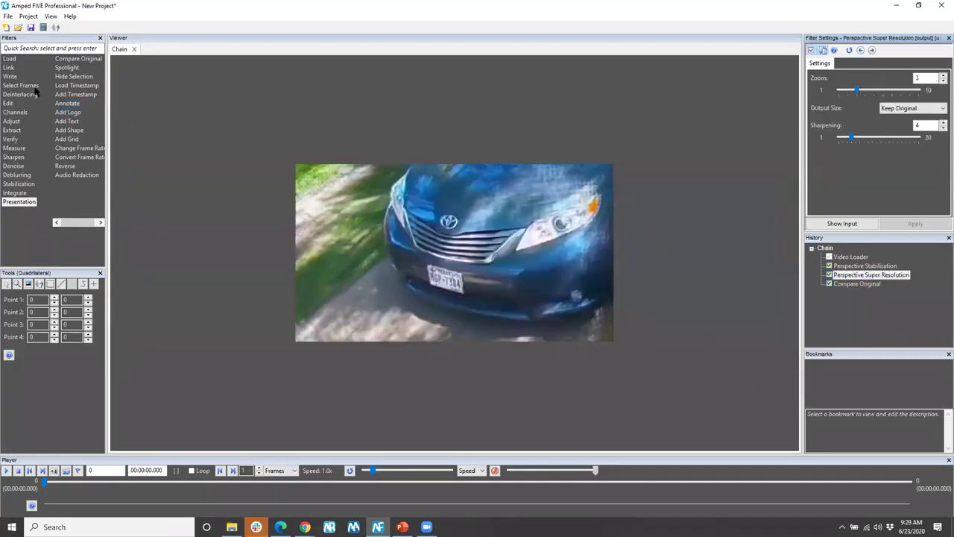
mouse_move(27, 107)
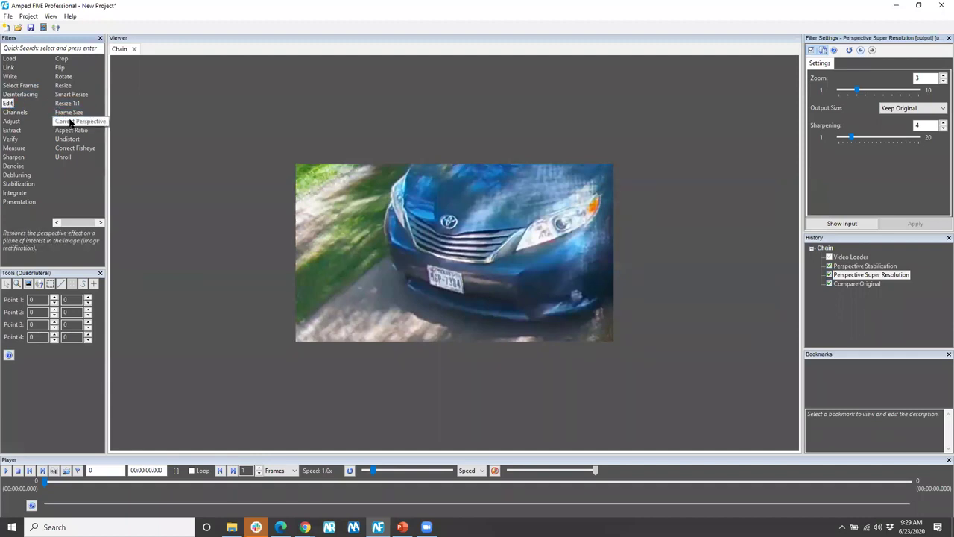
double_click(71, 122)
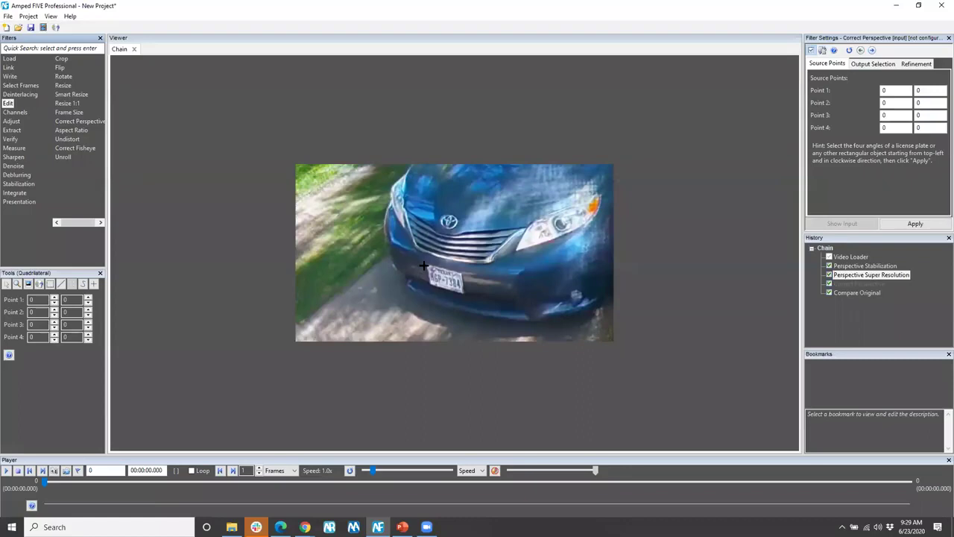
left_click_drag(425, 265, 462, 273)
left_click(465, 296)
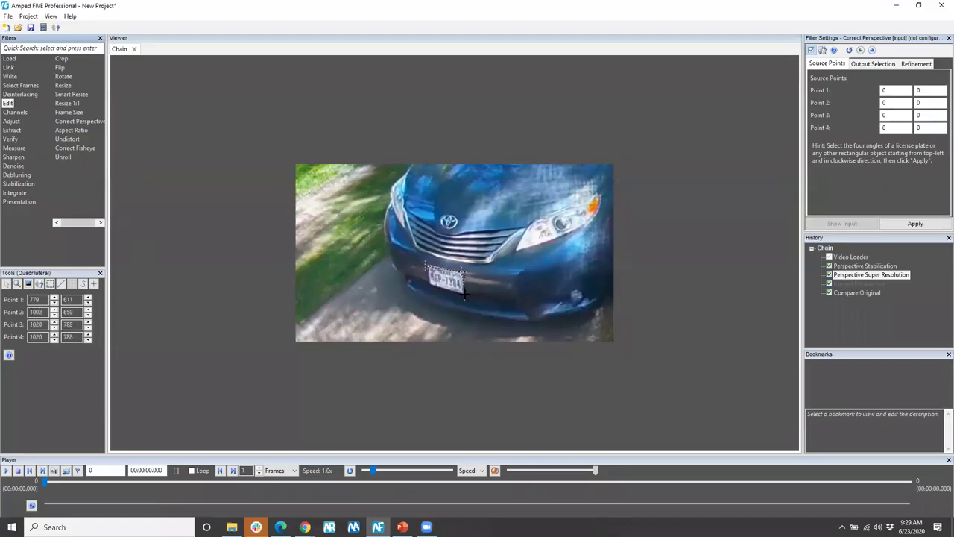
left_click(428, 283)
- Map the plate to an output rectangle about 650 by 368 pixels at x 603, y 418, and open the Refinement settings
left_click_drag(365, 217, 473, 275)
left_click_drag(428, 249, 451, 260)
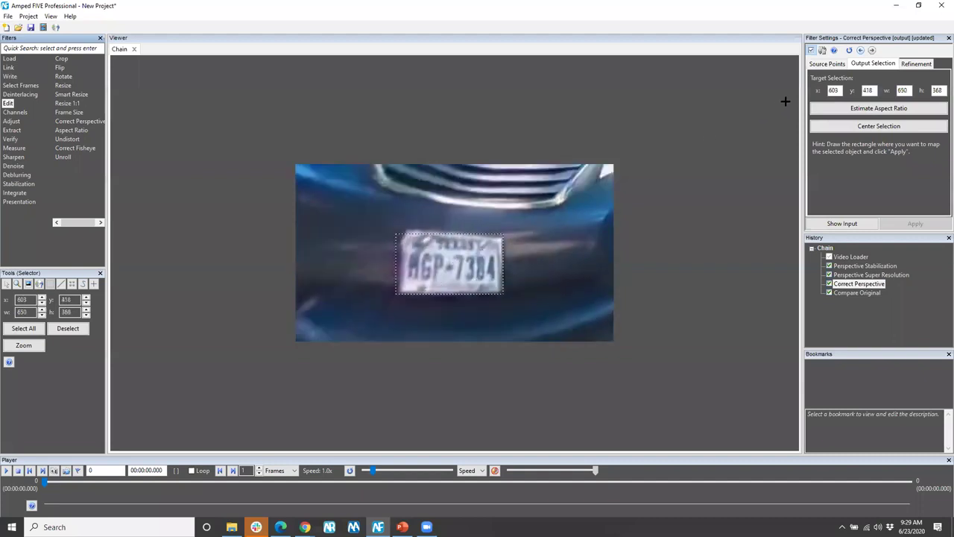
left_click(918, 65)
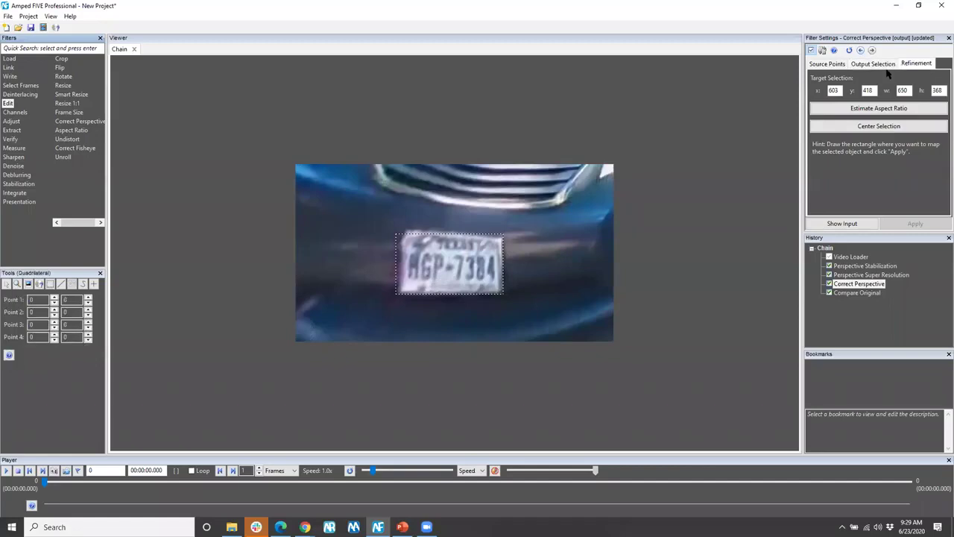
- Mark the licence plate's four corners again as refinement points on the corrected image and apply the perspective refinement
left_click(400, 231)
left_click(504, 237)
left_click(504, 293)
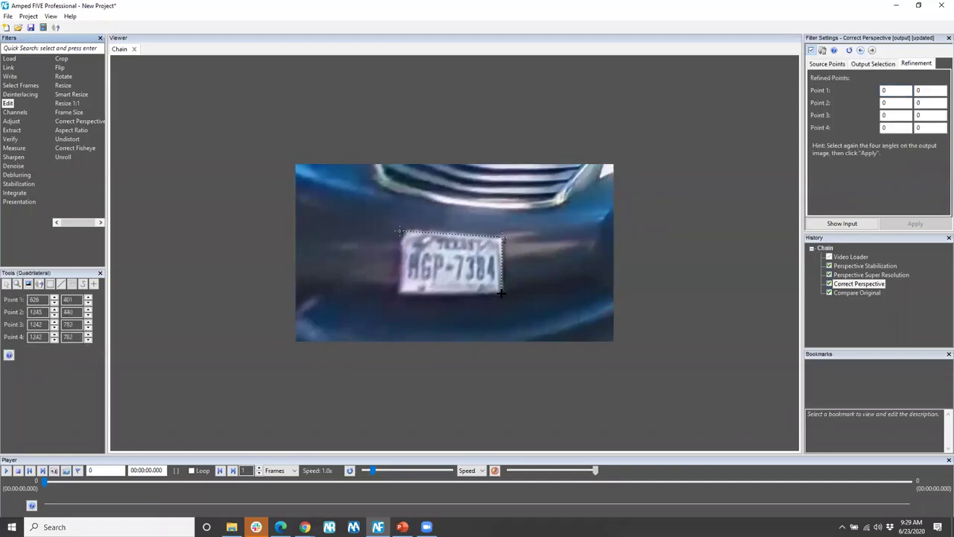
left_click(396, 291)
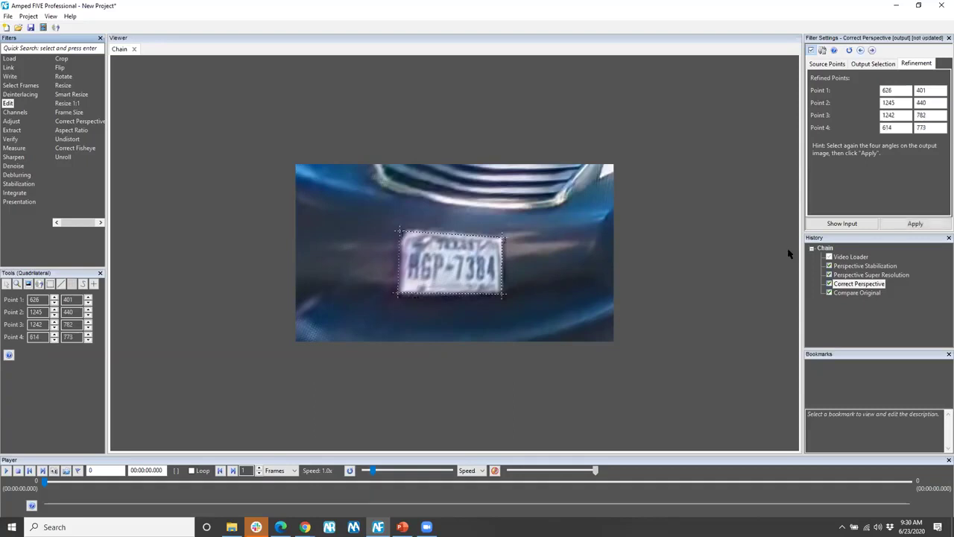
left_click(906, 225)
left_click(906, 225)
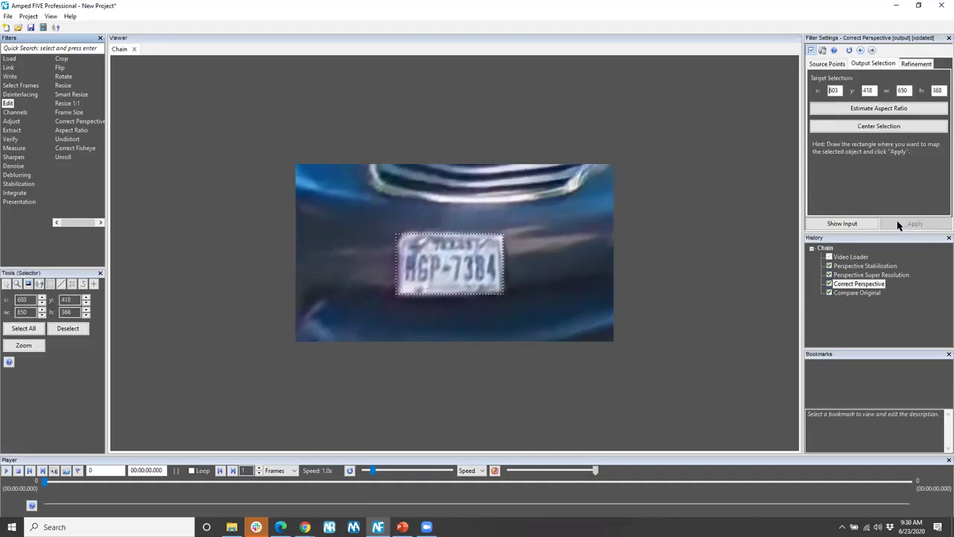
- Review the side-by-side Compare Original result and the Perspective Stabilization output in the filter chain
left_click(857, 292)
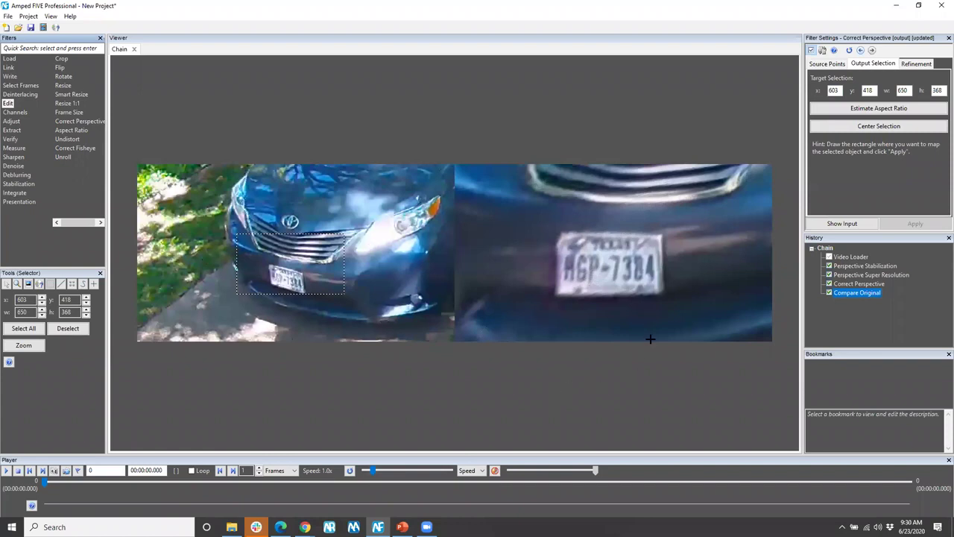
left_click(864, 295)
scroll(597, 375, "down", 2)
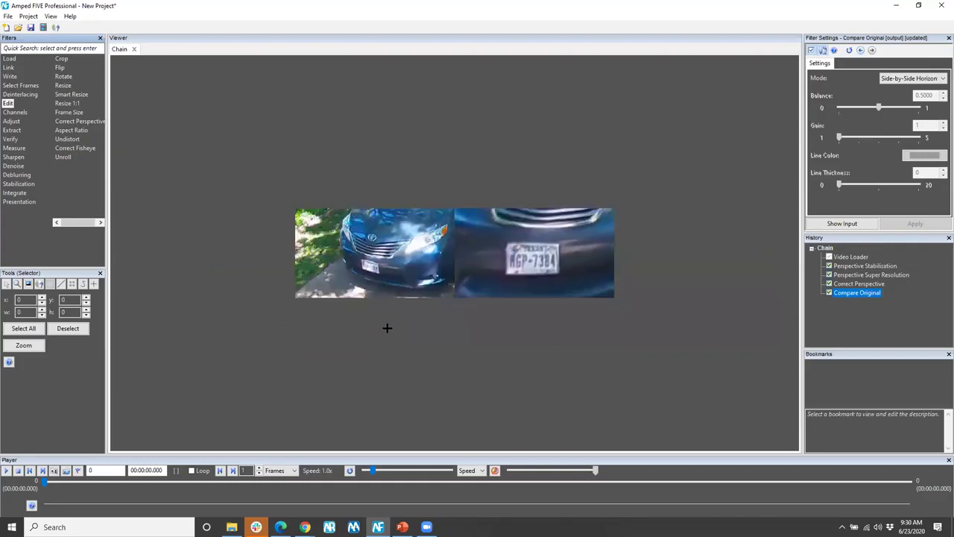
left_click(876, 266)
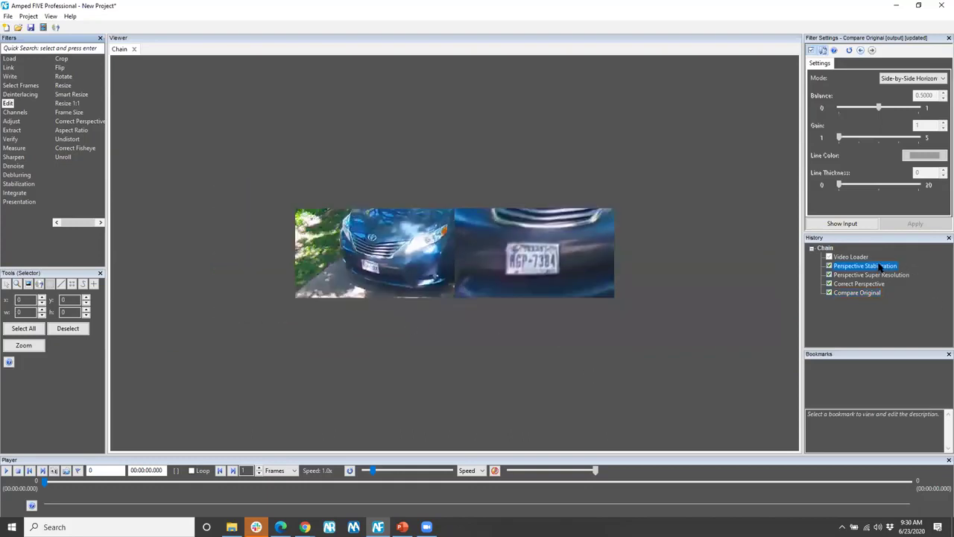
left_click(312, 407)
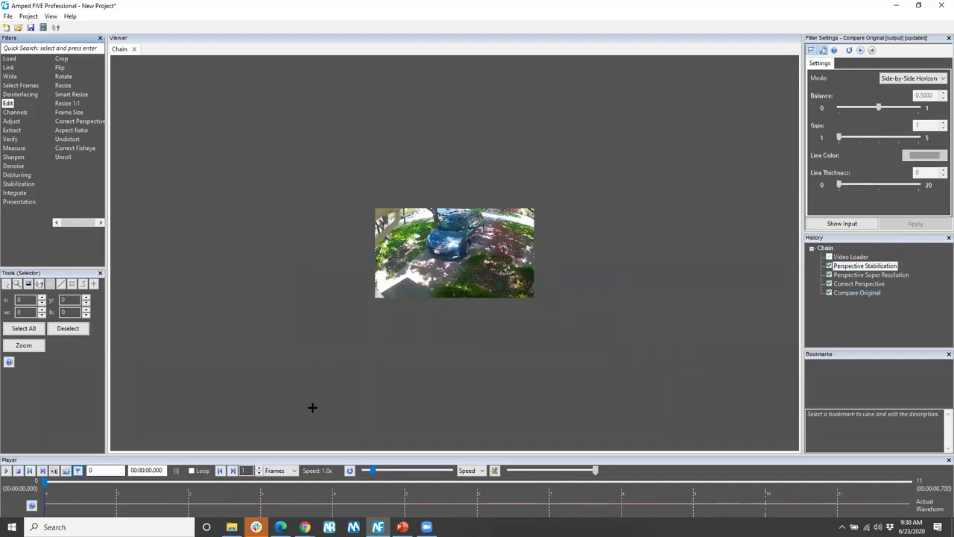
- Bookmark frame 0 of the Perspective Super Resolution, Correct Perspective and Compare Original results
left_click(847, 275)
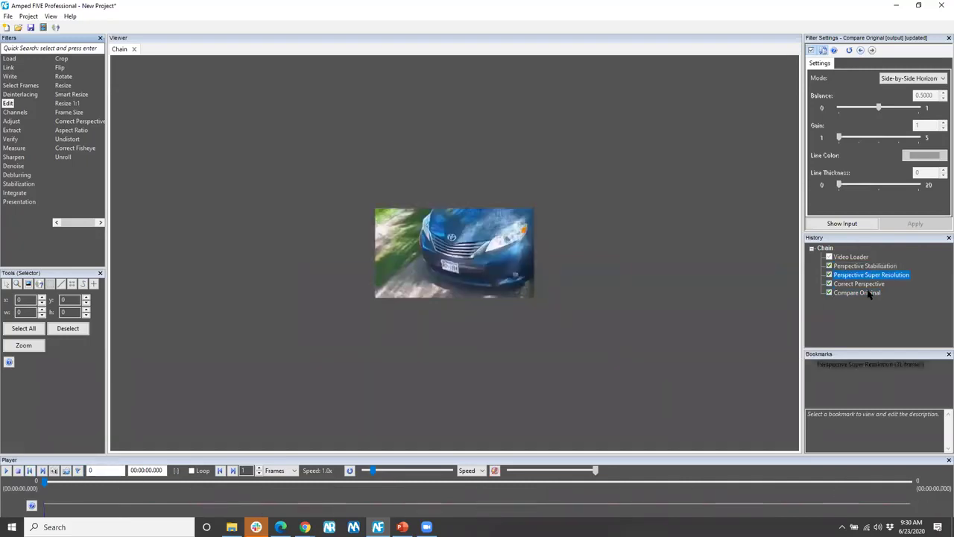
left_click(865, 284)
left_click(862, 292)
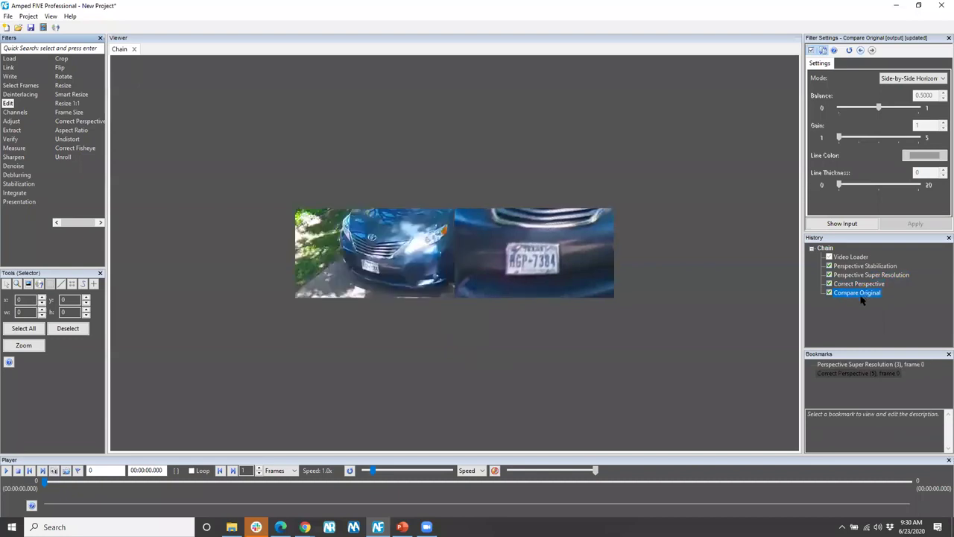
- Save the project as 05 - perspective.afp in the Samples folder
left_click(20, 85)
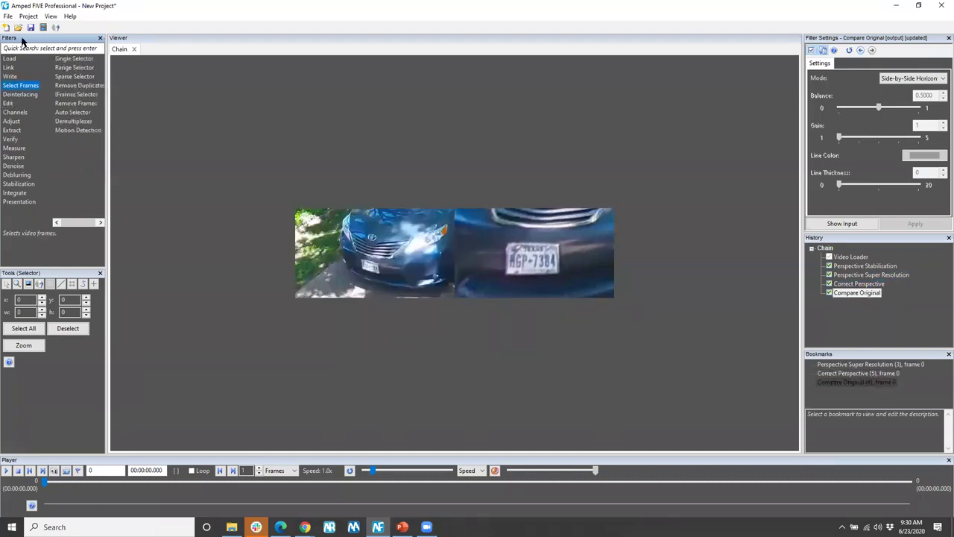
key("ctrl+s")
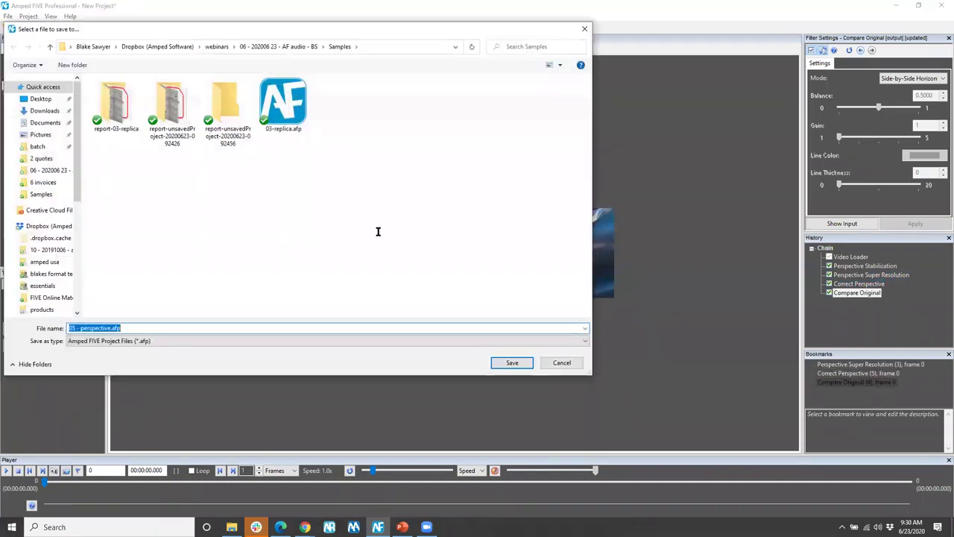
left_click(513, 363)
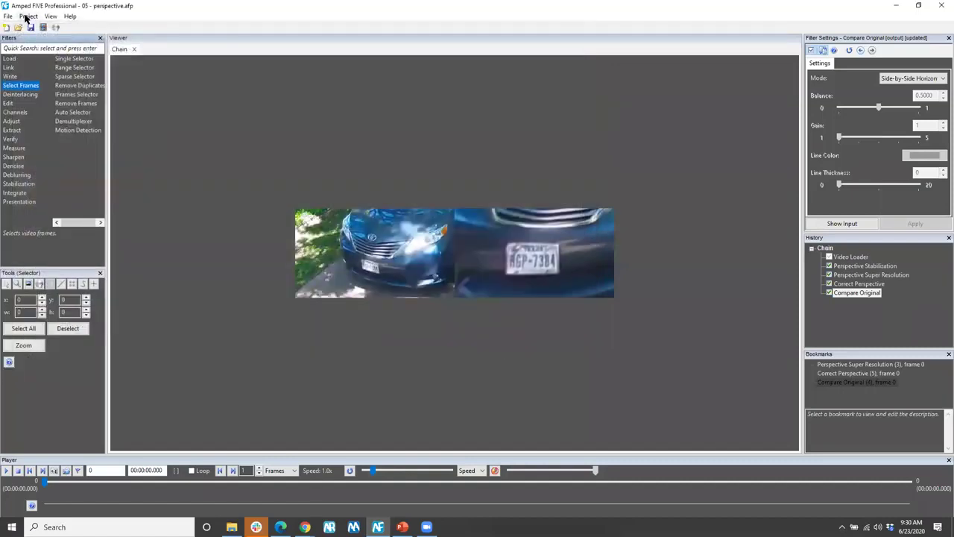
- Generate a PDF project report with the Default template, set to open the file after generation
left_click(28, 16)
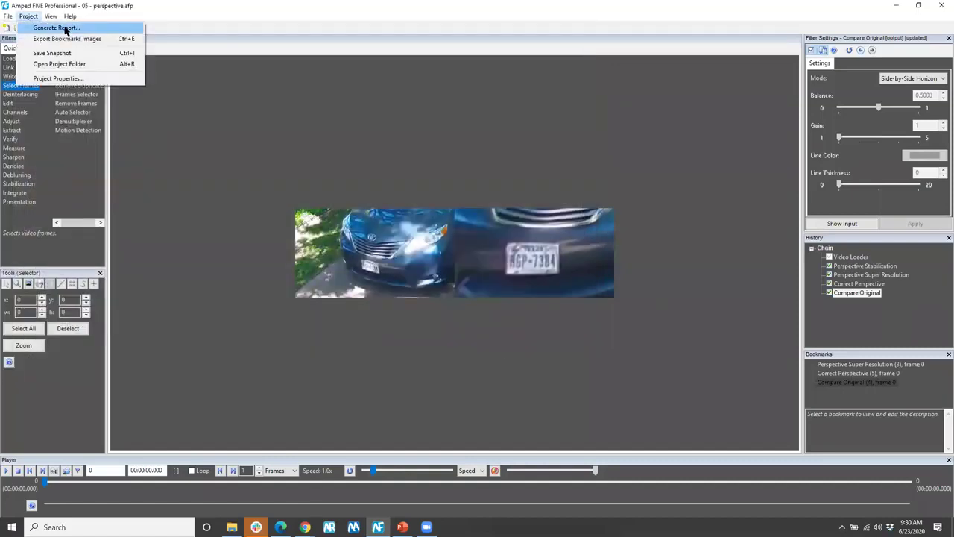
left_click(65, 29)
left_click(158, 67)
left_click(155, 87)
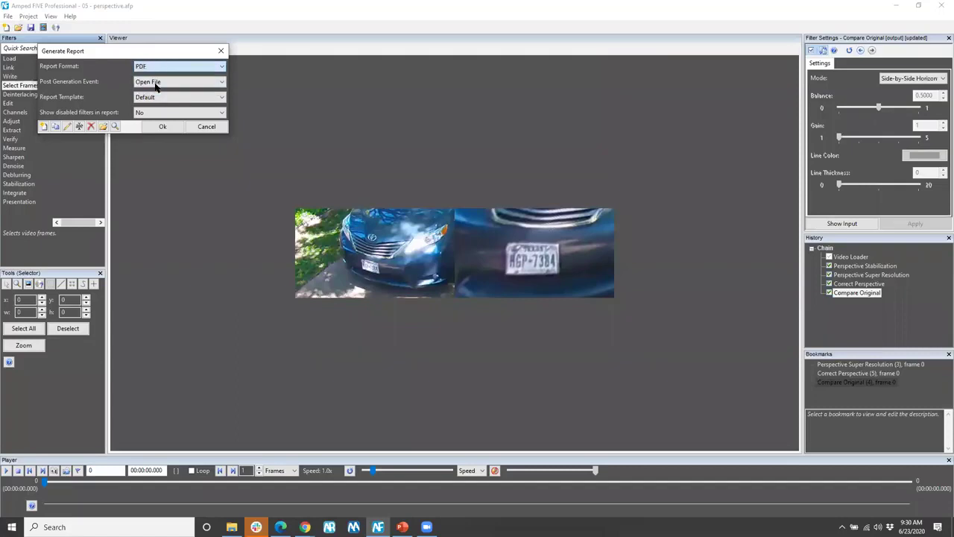
left_click(163, 126)
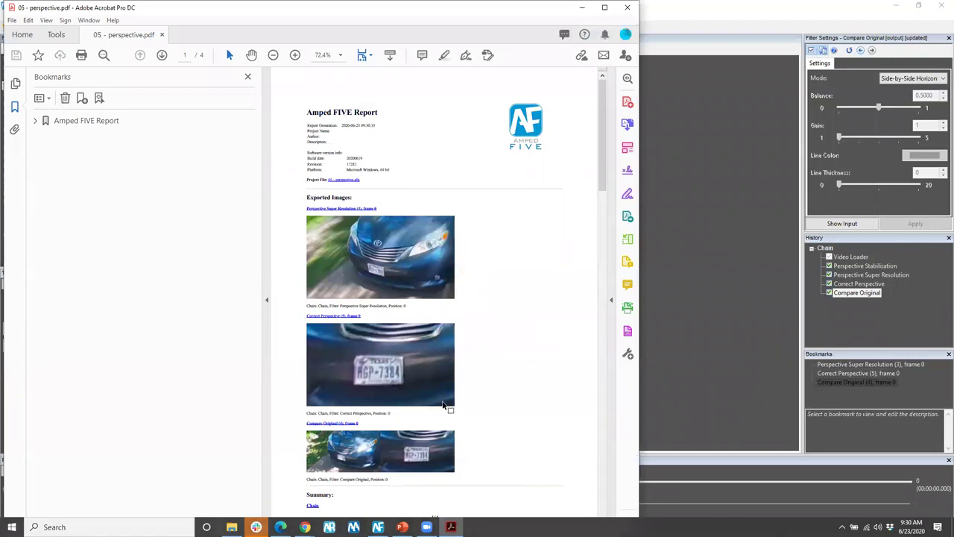
- Review the exported images and filter summary in the PDF report, and close it
scroll(507, 398, "down", 1)
scroll(498, 390, "down", 4)
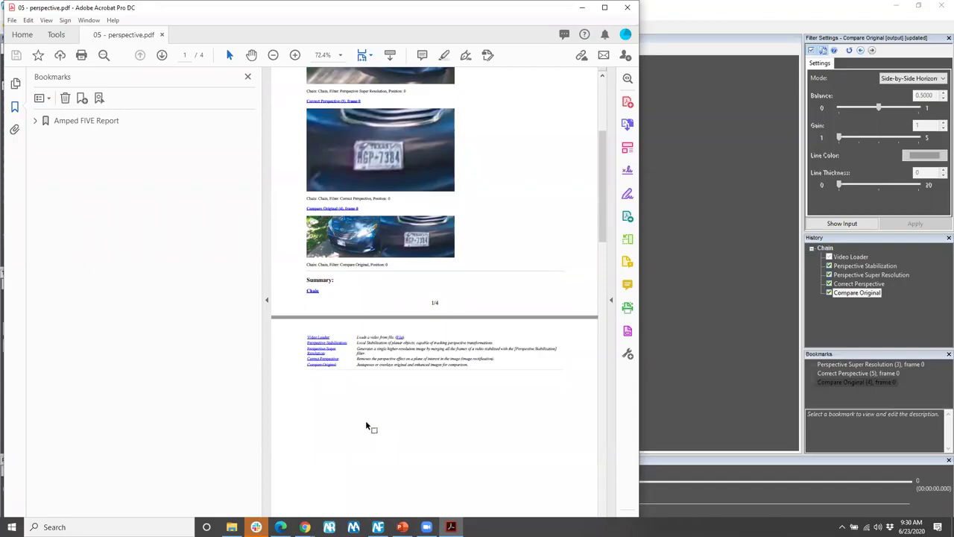
scroll(361, 372, "up", 2)
scroll(358, 358, "up", 1)
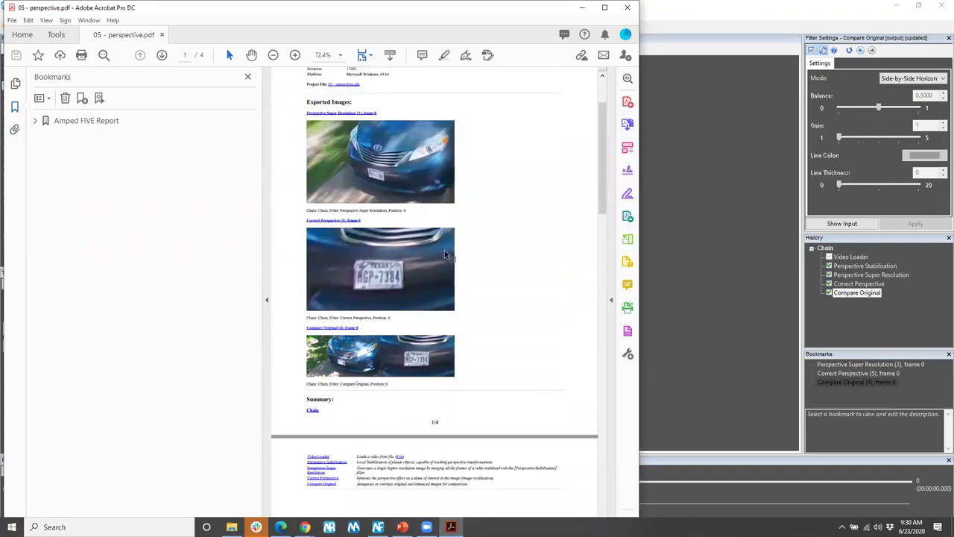
left_click(627, 8)
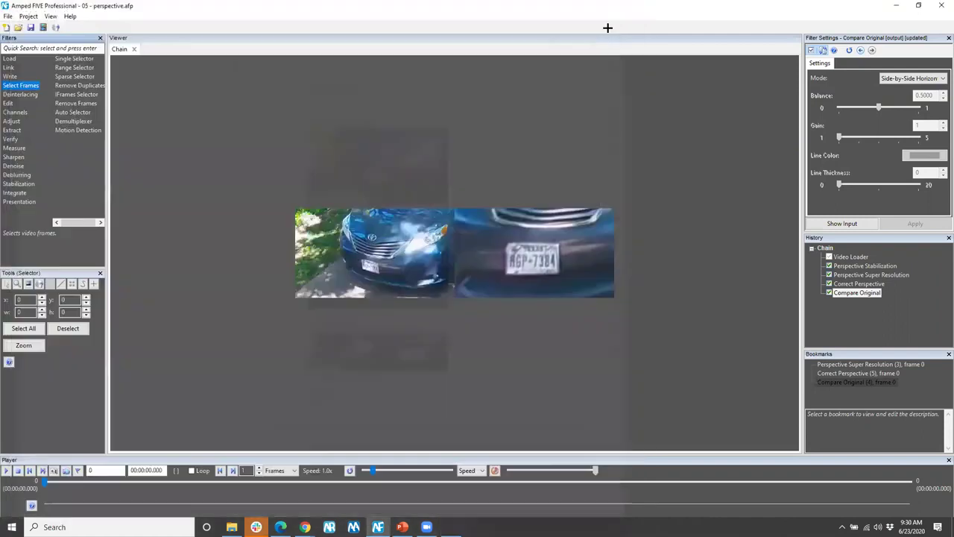
- In File Explorer, inspect the exported plate image 05 - perspective-export1-5-0.bmp from the report-05 - perspective folder, and close both windows
mouse_move(232, 526)
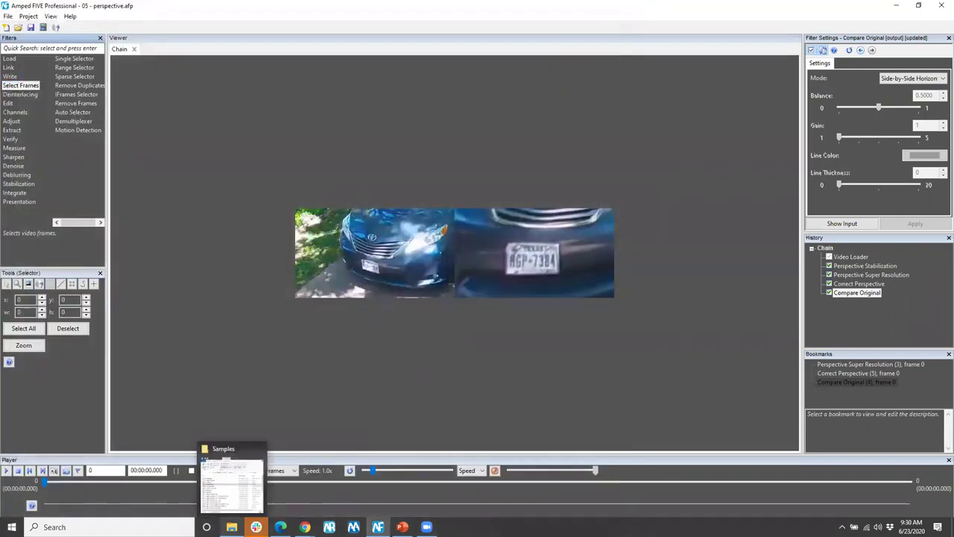
left_click(231, 485)
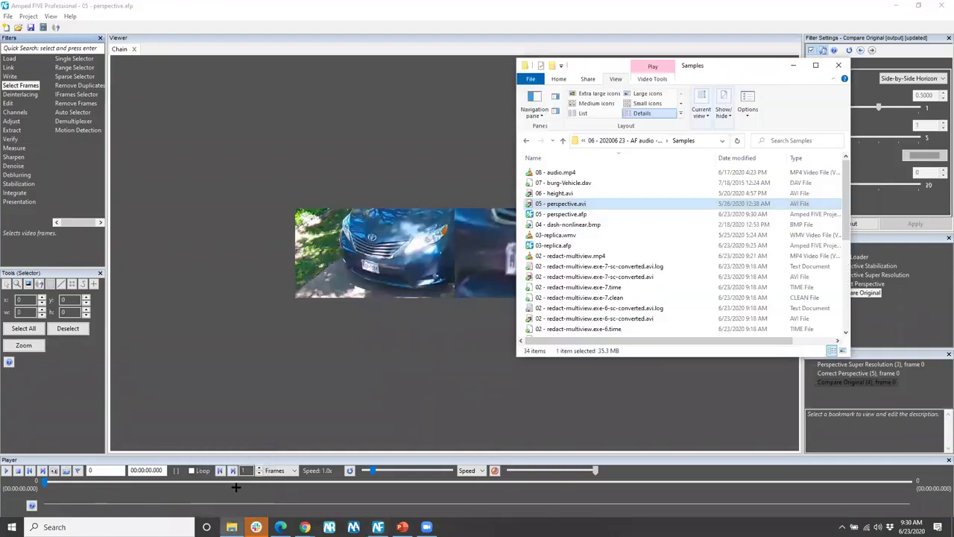
scroll(601, 231, "down", 6)
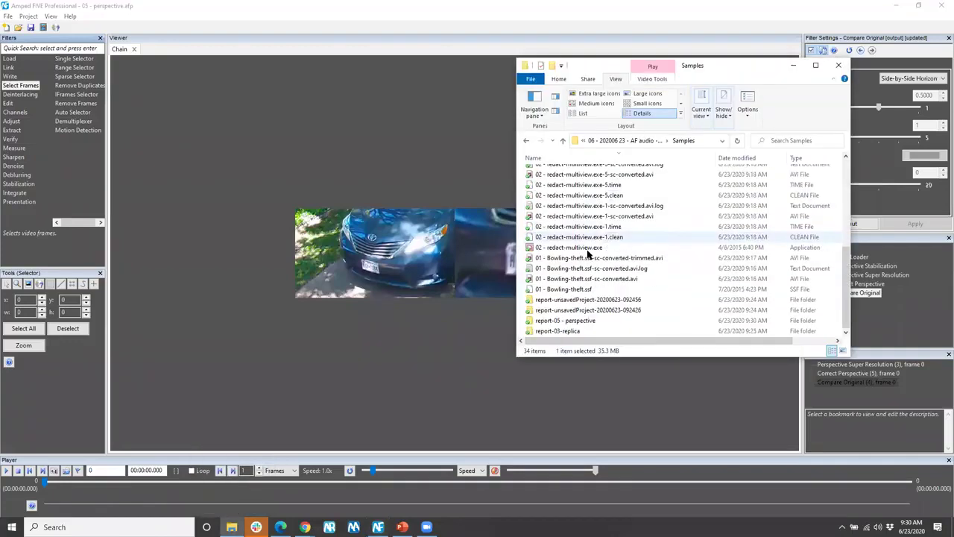
double_click(566, 321)
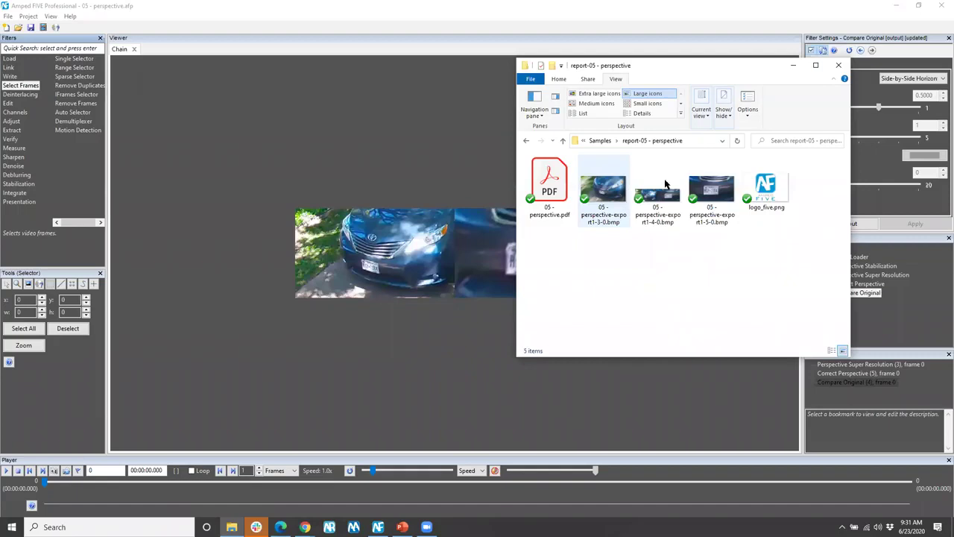
double_click(712, 189)
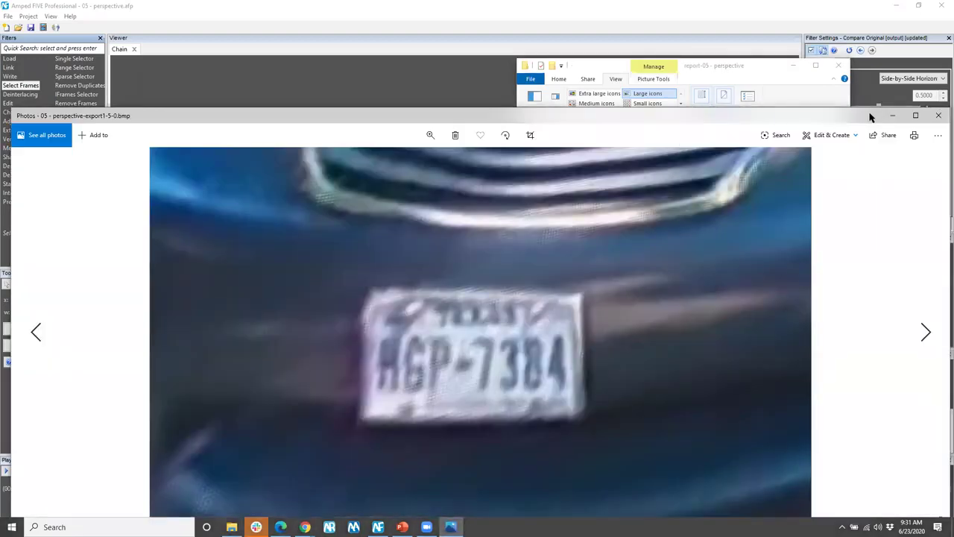
left_click(939, 115)
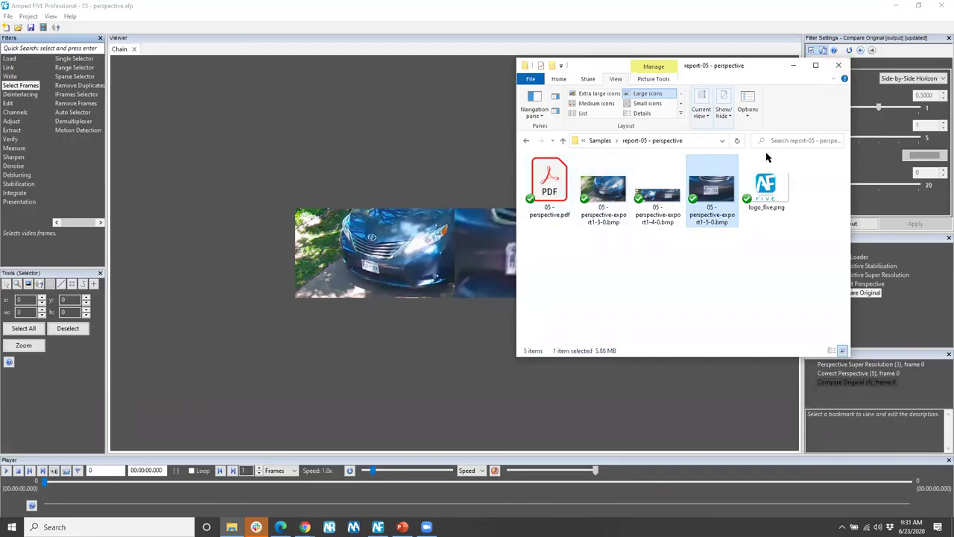
left_click(840, 66)
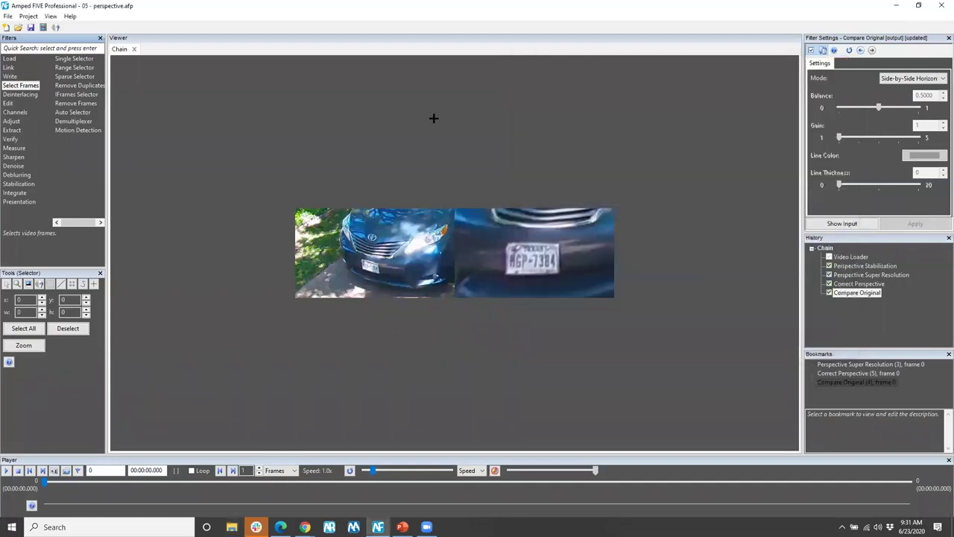
- Start a new project and load 06 - height.avi from the Samples folder
left_click(7, 30)
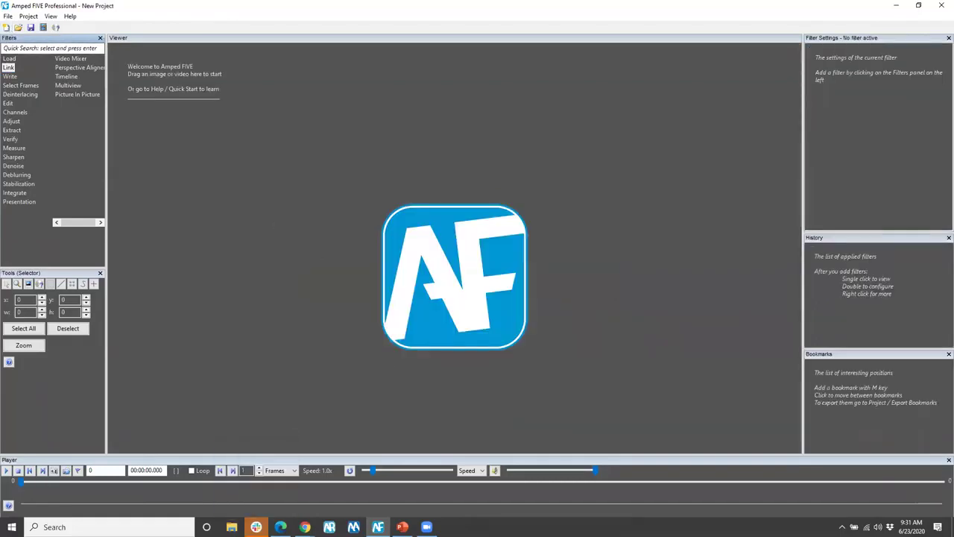
left_click(232, 527)
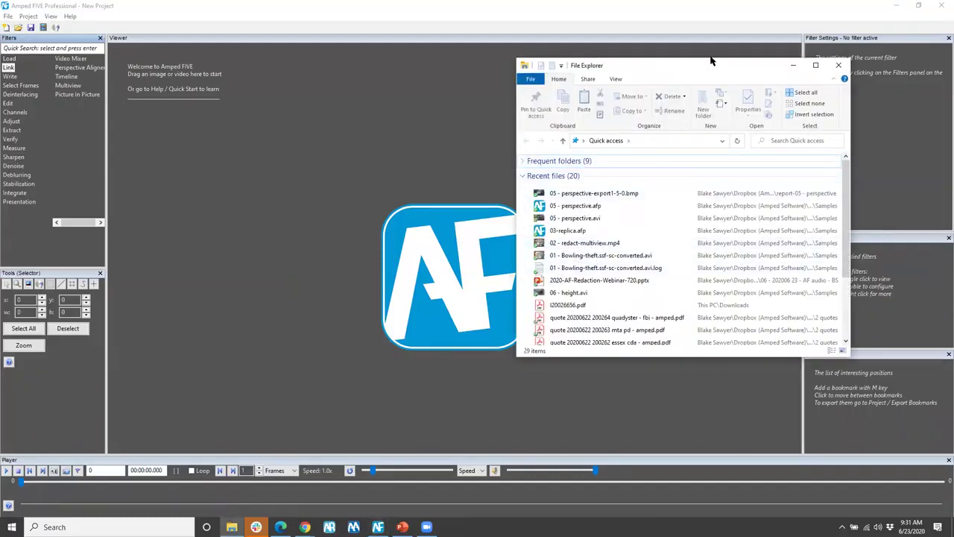
left_click_drag(709, 63, 646, 137)
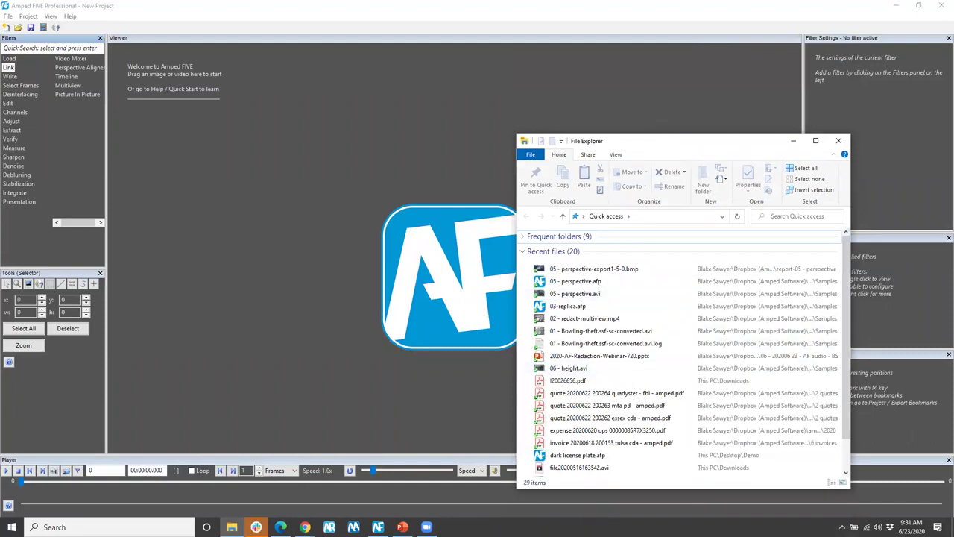
key("super+Down")
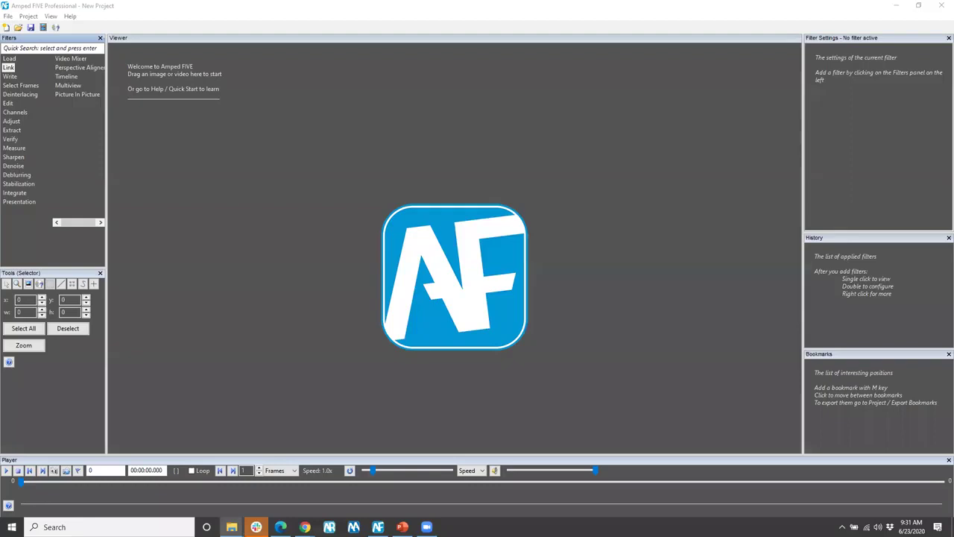
left_click(232, 527)
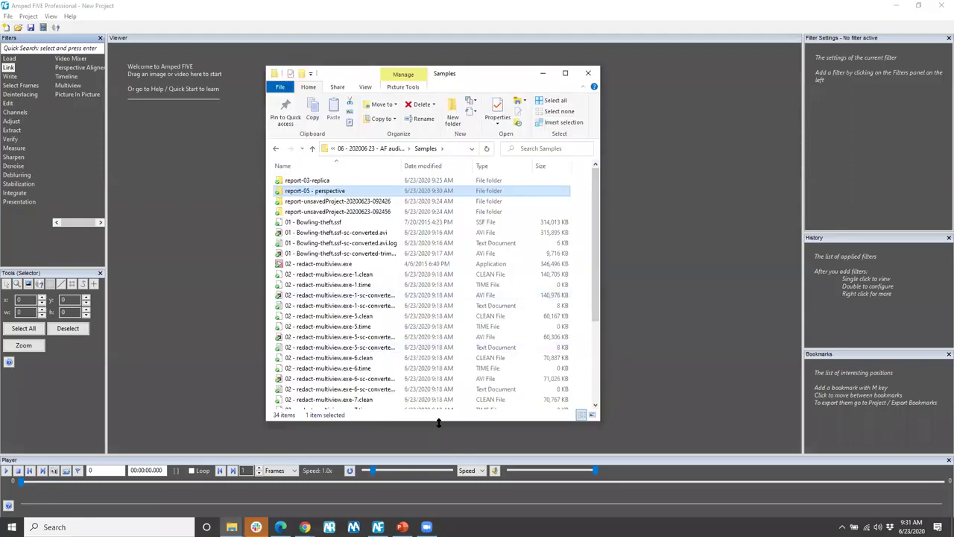
left_click_drag(438, 423, 438, 374)
scroll(356, 281, "down", 5)
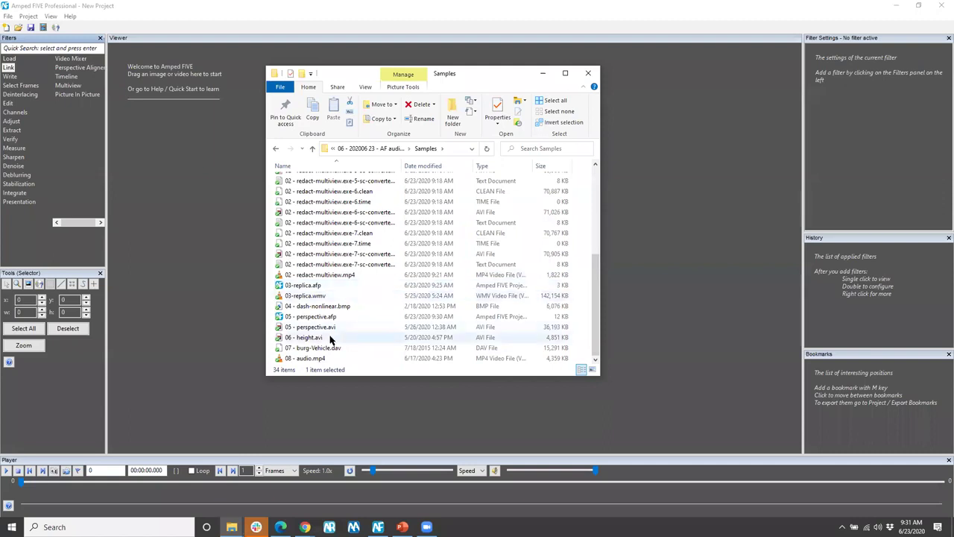
left_click_drag(309, 337, 203, 323)
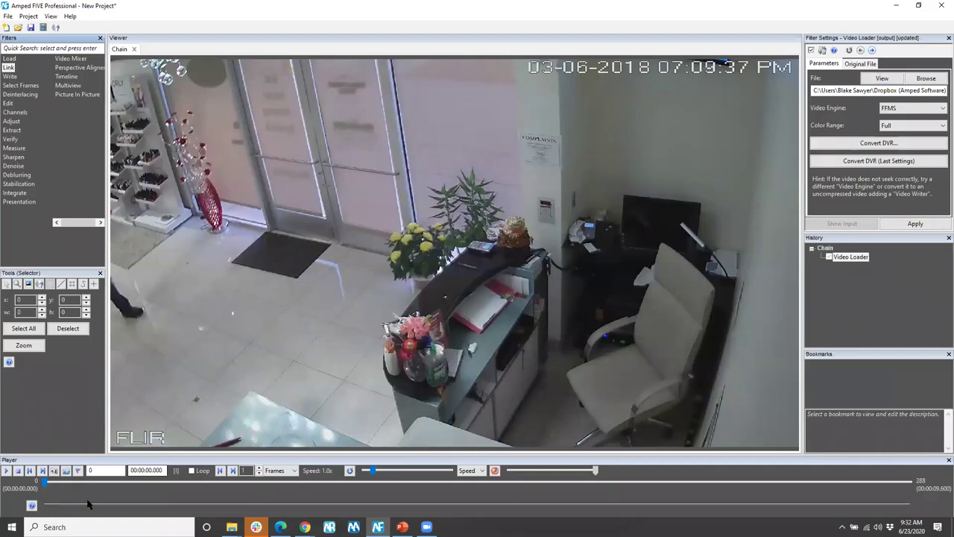
- Go to frame 58, where the man stands at the door, and add the Correct Fisheye filter
left_click_drag(44, 483, 220, 490)
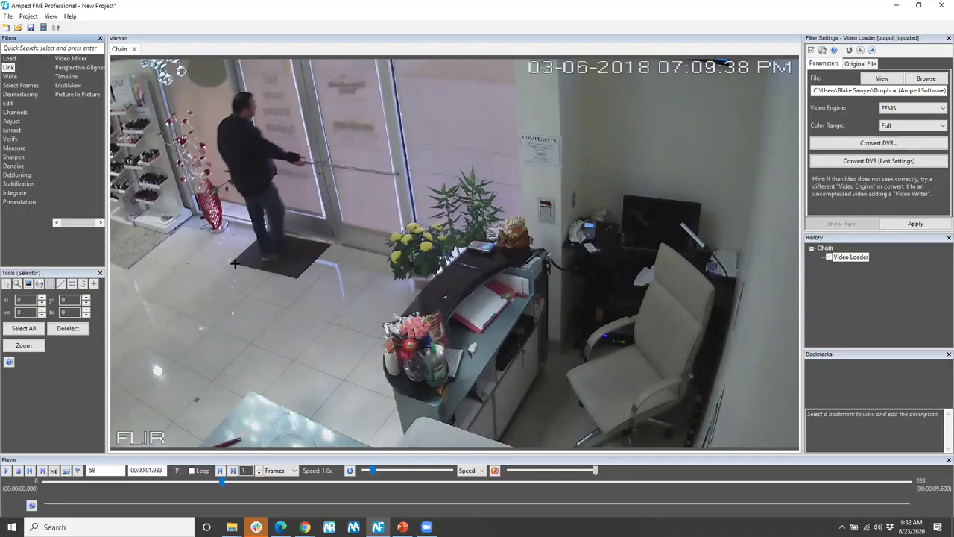
left_click(7, 104)
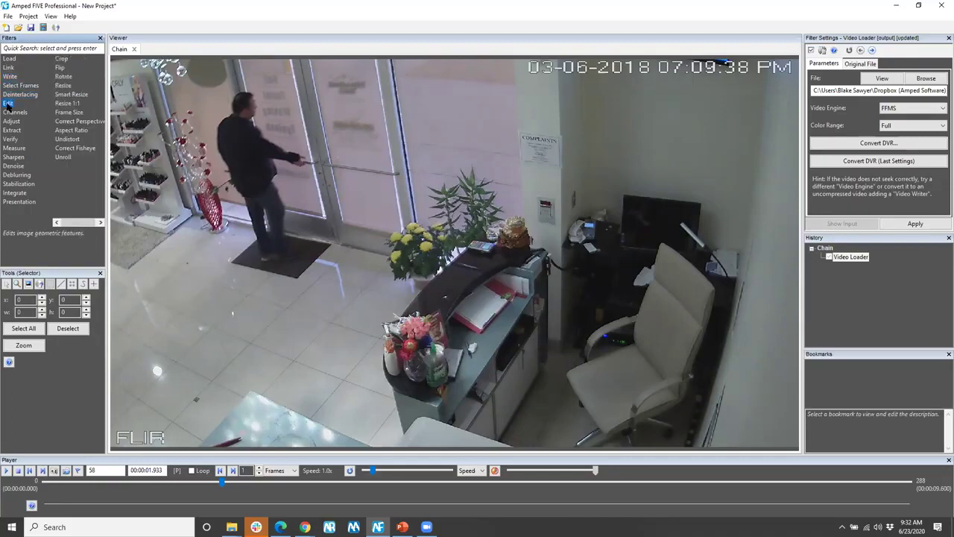
left_click(74, 149)
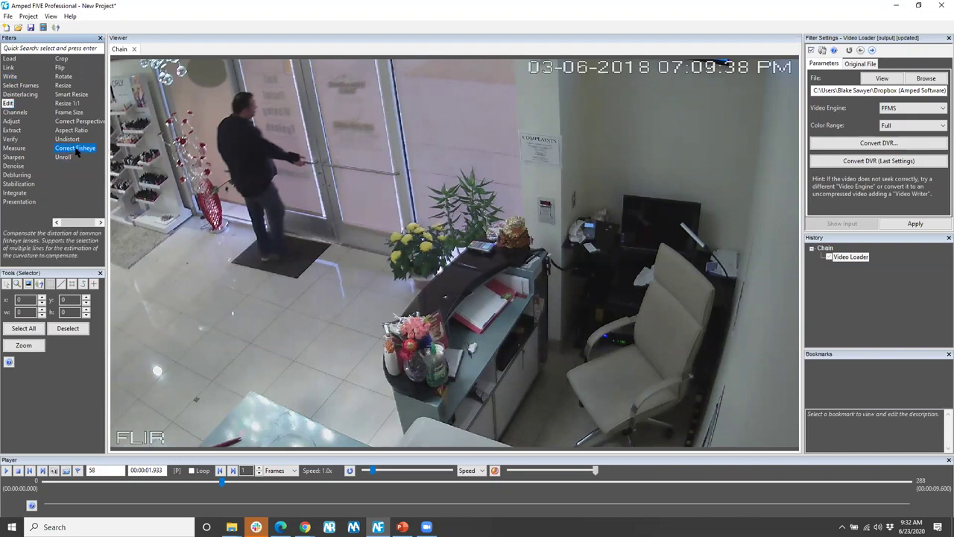
double_click(76, 149)
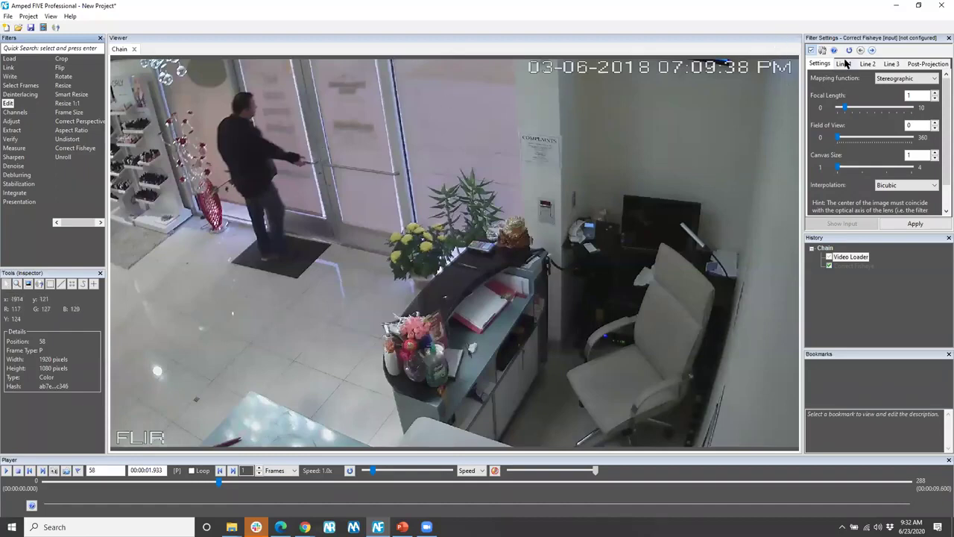
- Define Line 1 of the fisheye correction with three points down the vertical edge of the pillar beside the complaints notice
left_click(843, 64)
left_click(558, 65)
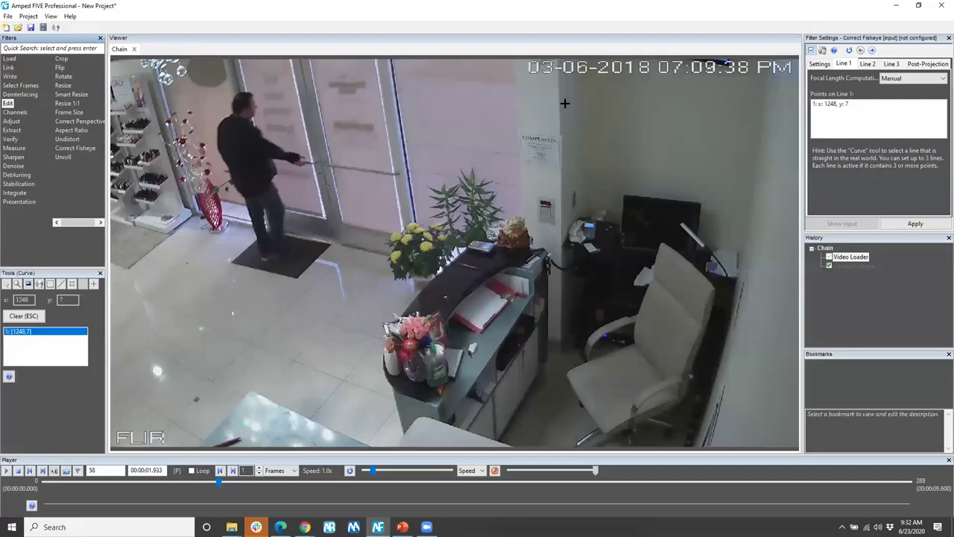
left_click(559, 206)
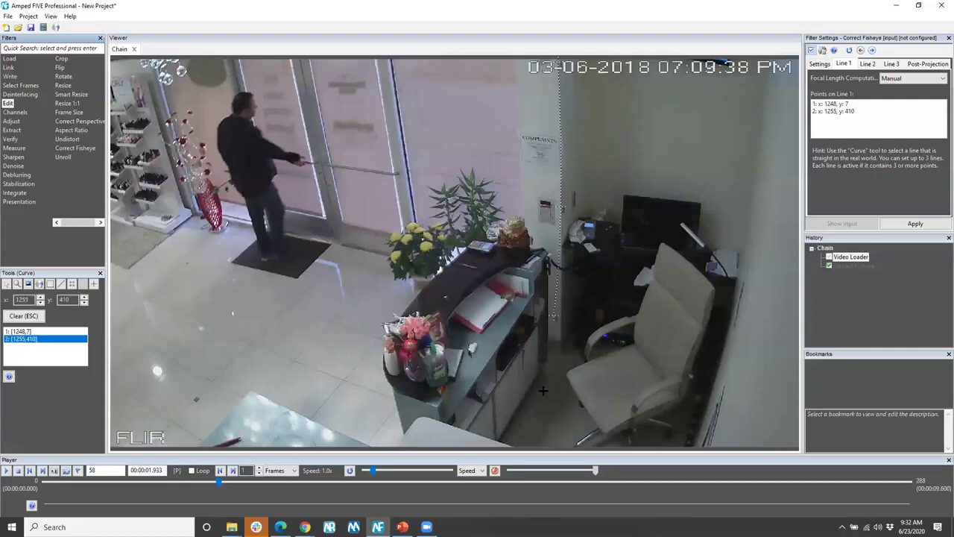
left_click(560, 347)
right_click(632, 246)
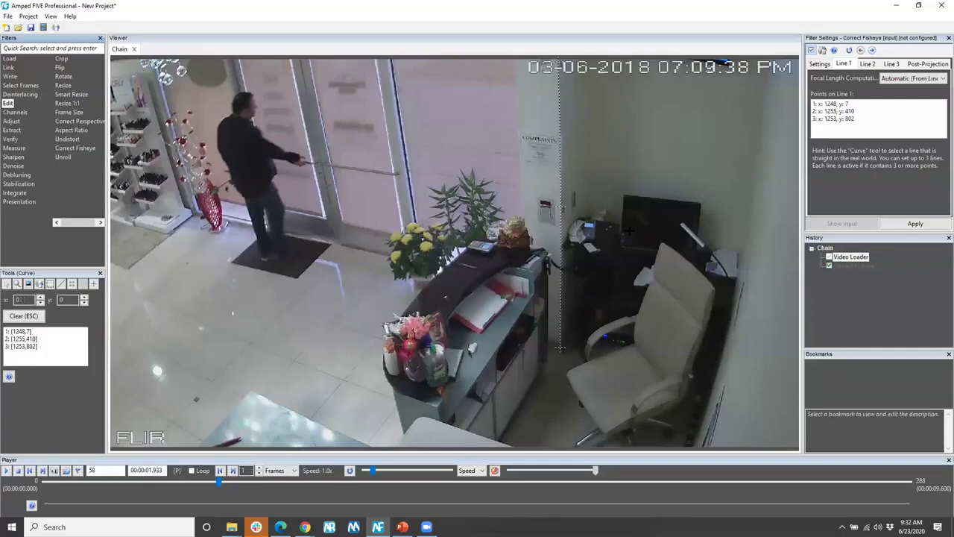
- Define Line 2 with three points down the wall corner behind the desk and monitor
left_click(869, 64)
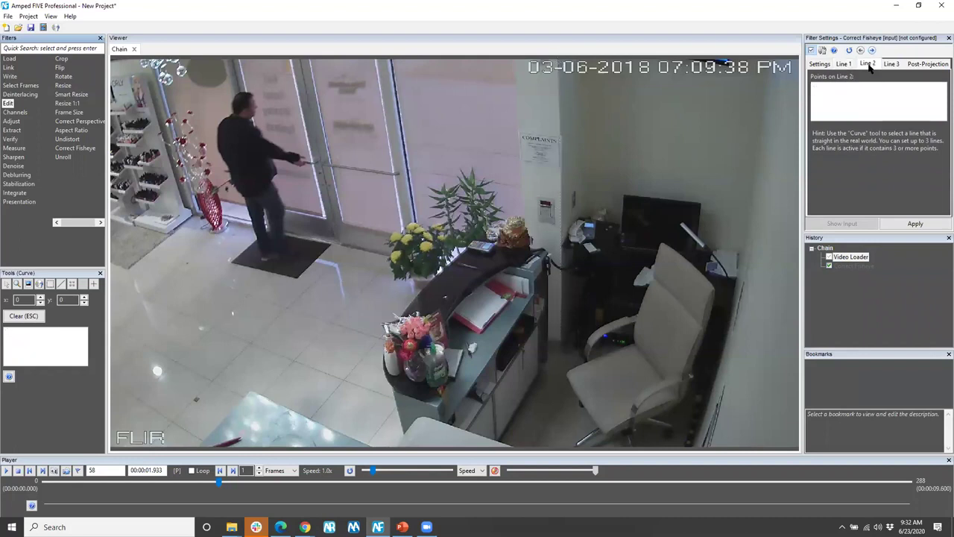
left_click(768, 60)
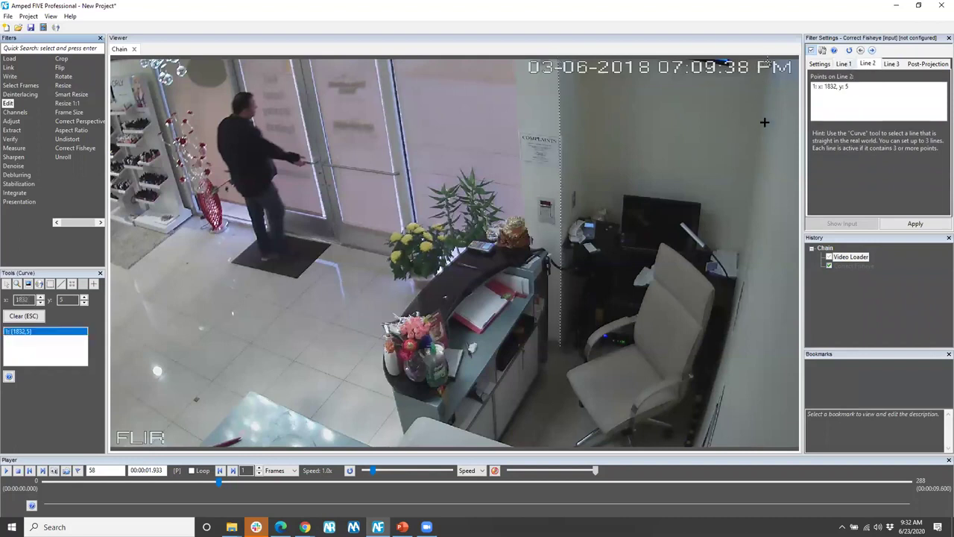
left_click(757, 171)
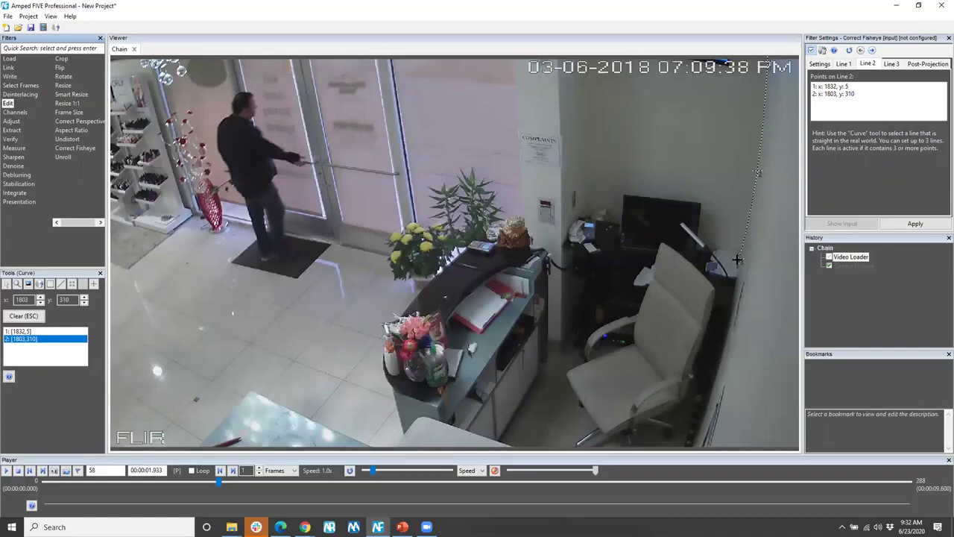
left_click(736, 264)
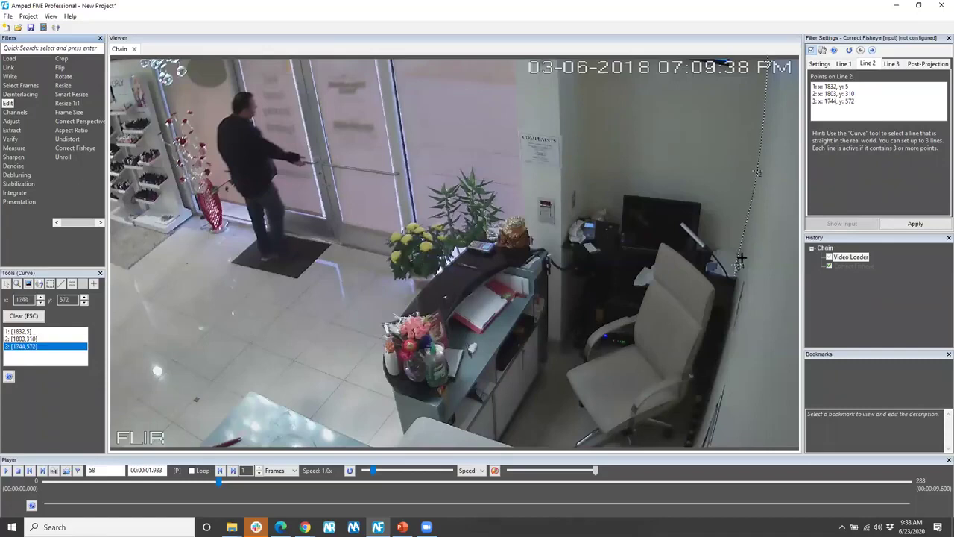
- Define Line 3 with three points down the door frame beside the man, and apply the fisheye correction
left_click(889, 64)
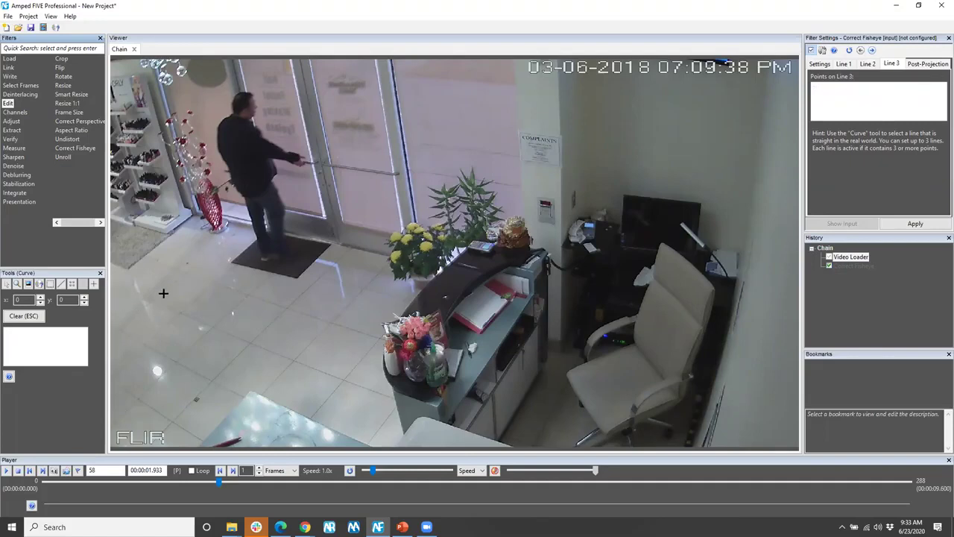
left_click(298, 60)
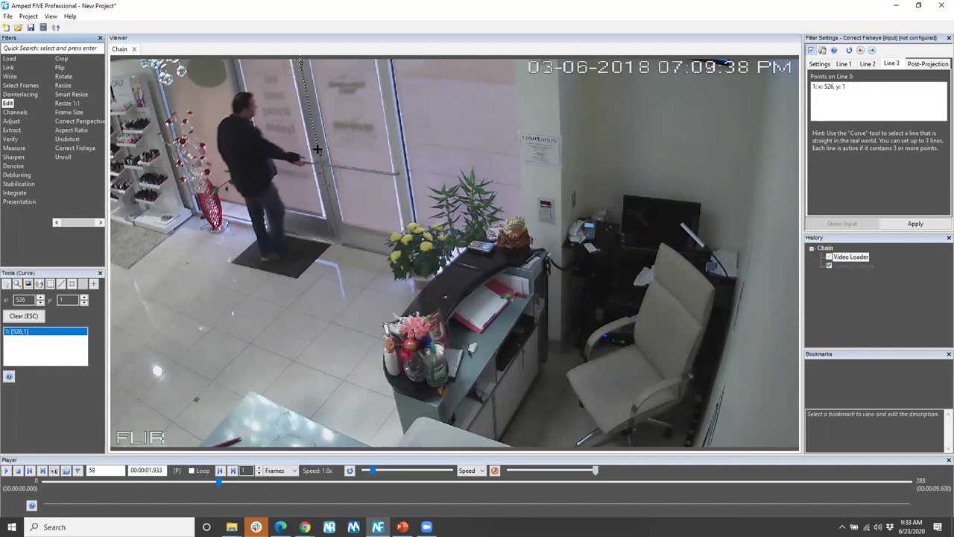
left_click(318, 151)
left_click(339, 242)
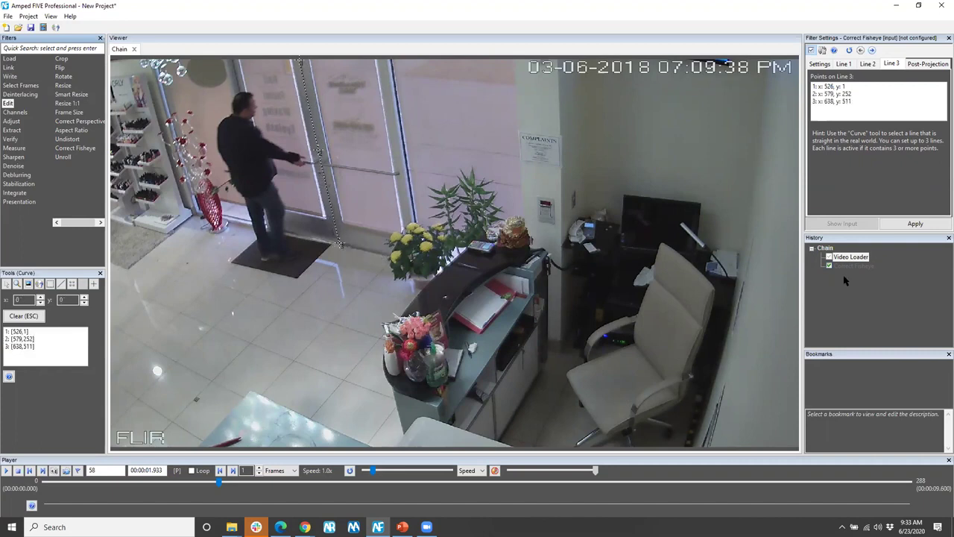
left_click(915, 224)
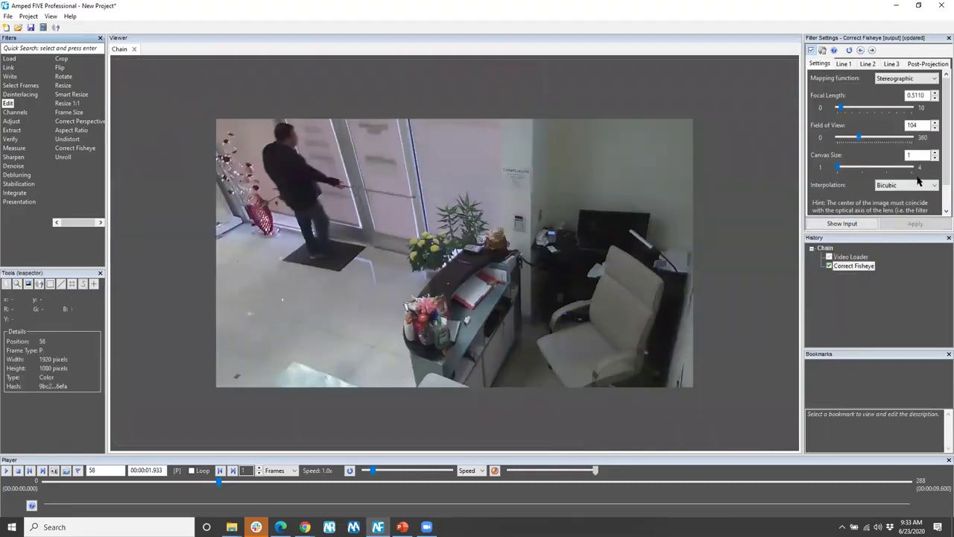
- Set the fisheye correction's canvas size to 1.4 to bring the cropped image edges back into the frame
left_click(934, 152)
left_click(934, 152)
left_click(934, 153)
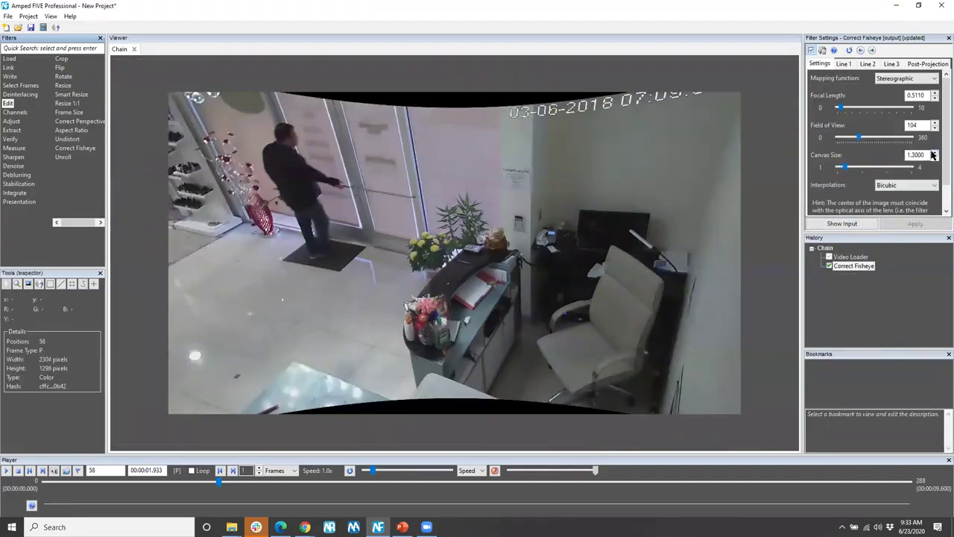
left_click(934, 152)
- In the post-projection settings, set the latitude correction to 3 degrees and the rotation to 0 degrees
left_click(926, 64)
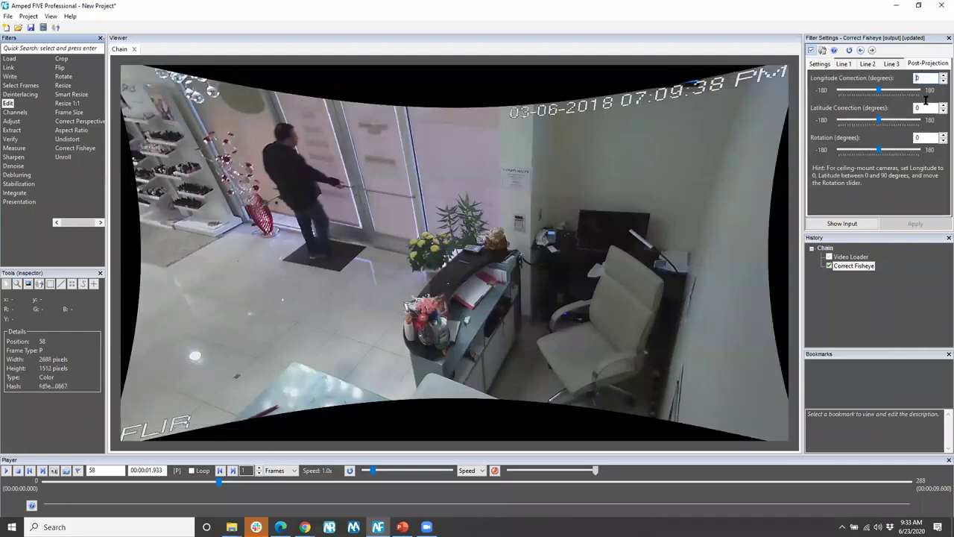
left_click(943, 110)
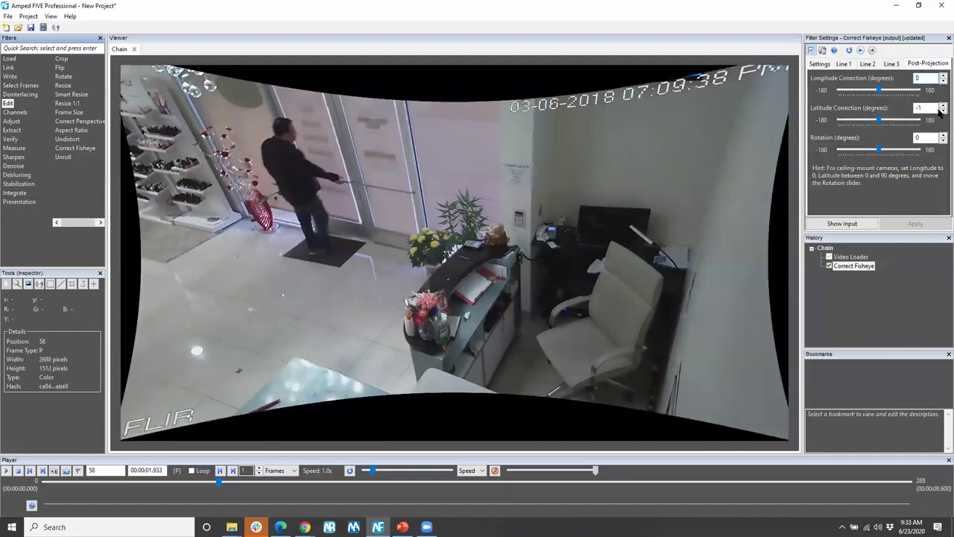
left_click(941, 106)
left_click(942, 106)
left_click(941, 106)
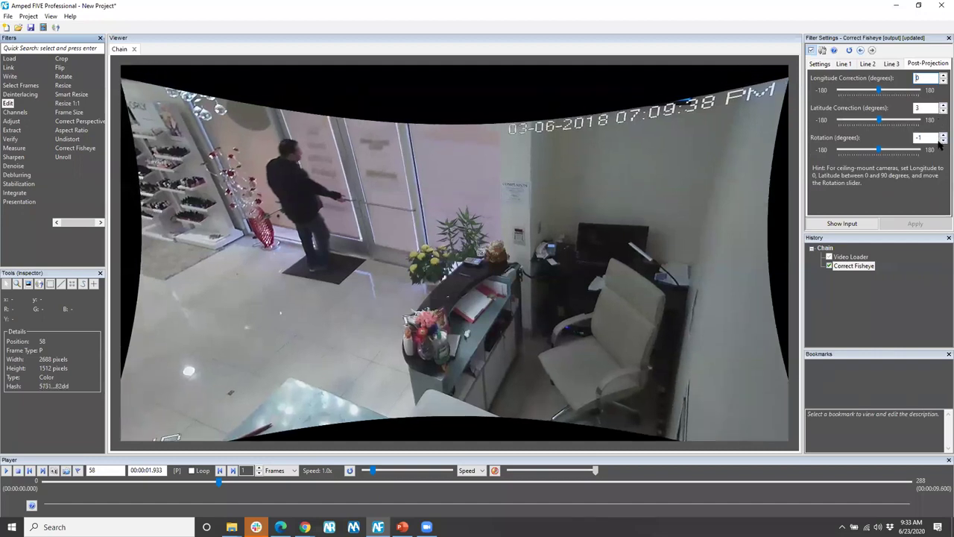
left_click(941, 135)
- Set the post-projection longitude correction to -12 degrees
left_click(942, 80)
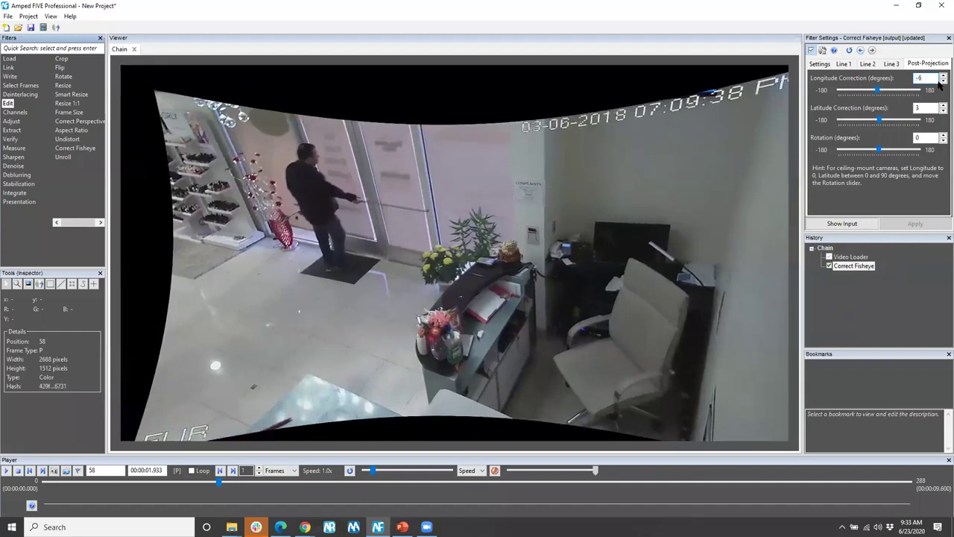
left_click(943, 81)
left_click(942, 81)
left_click(942, 81)
left_click(942, 81)
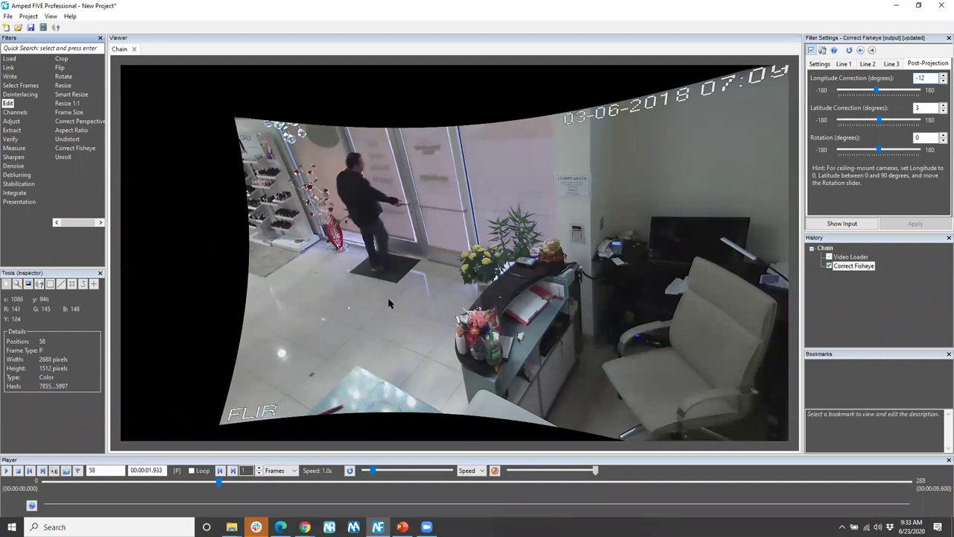
- Add the Measure 3d filter after Correct Fisheye in the chain
left_click(15, 194)
left_click(14, 148)
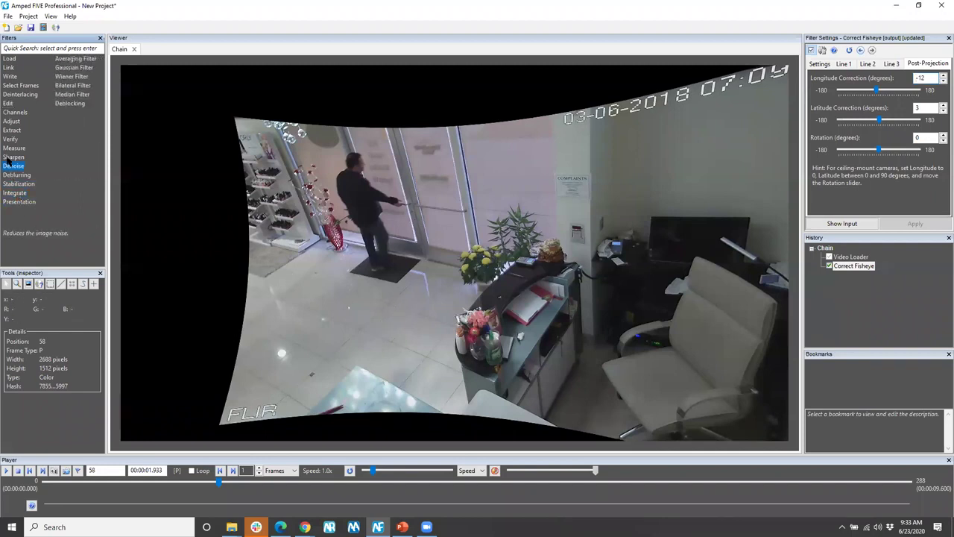
left_click(71, 77)
double_click(72, 77)
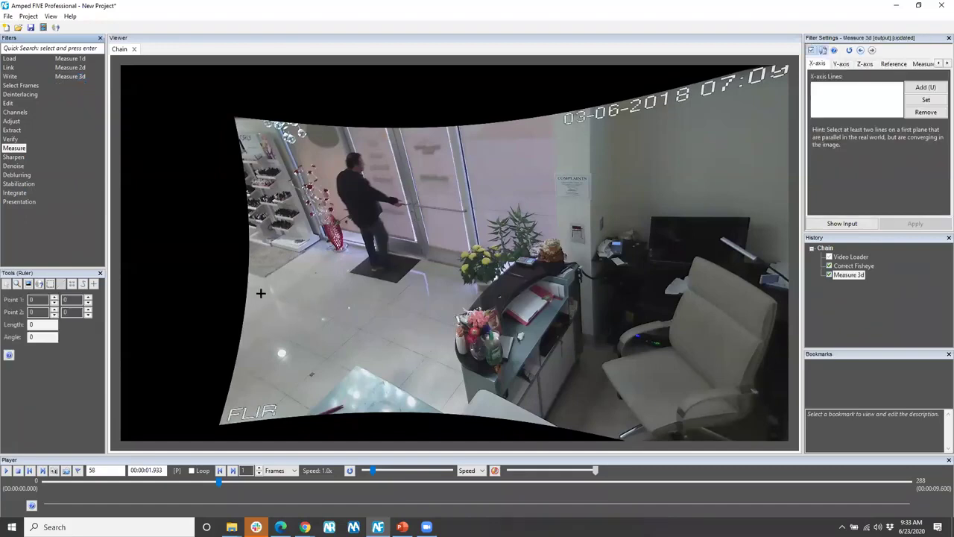
- Add three X-axis lines along the floor tile seams that run from the shoe shelves towards the reception counter
left_click_drag(257, 290, 456, 370)
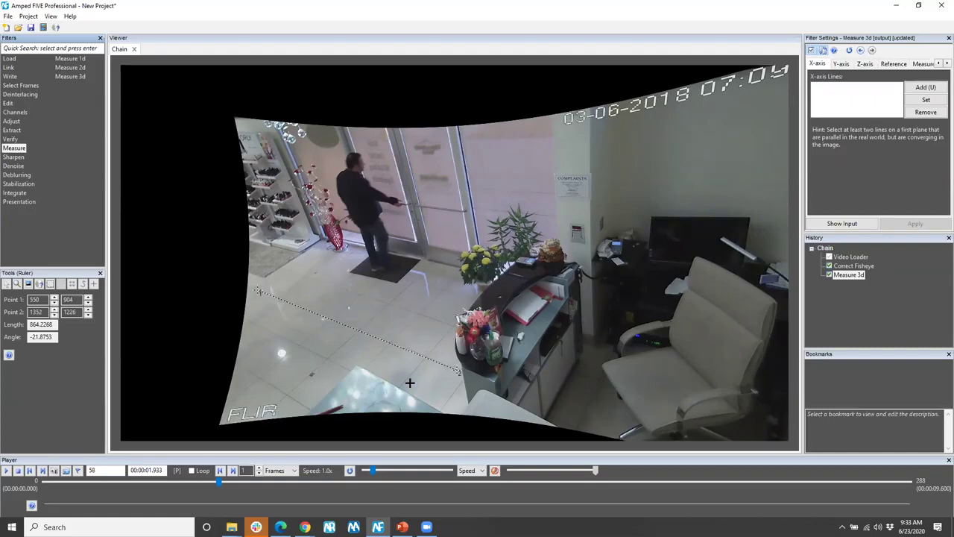
left_click_drag(460, 372, 431, 357)
left_click(926, 88)
left_click_drag(287, 271, 449, 325)
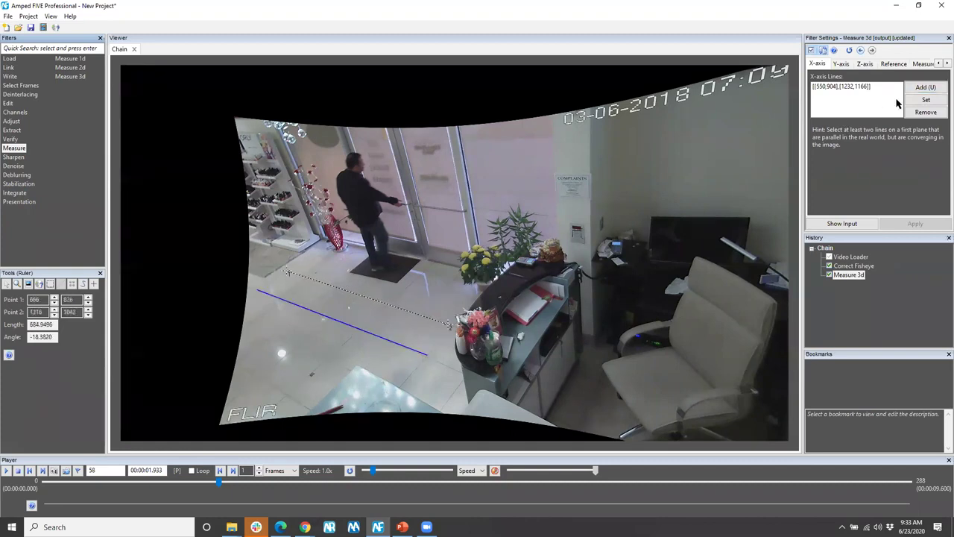
left_click(925, 88)
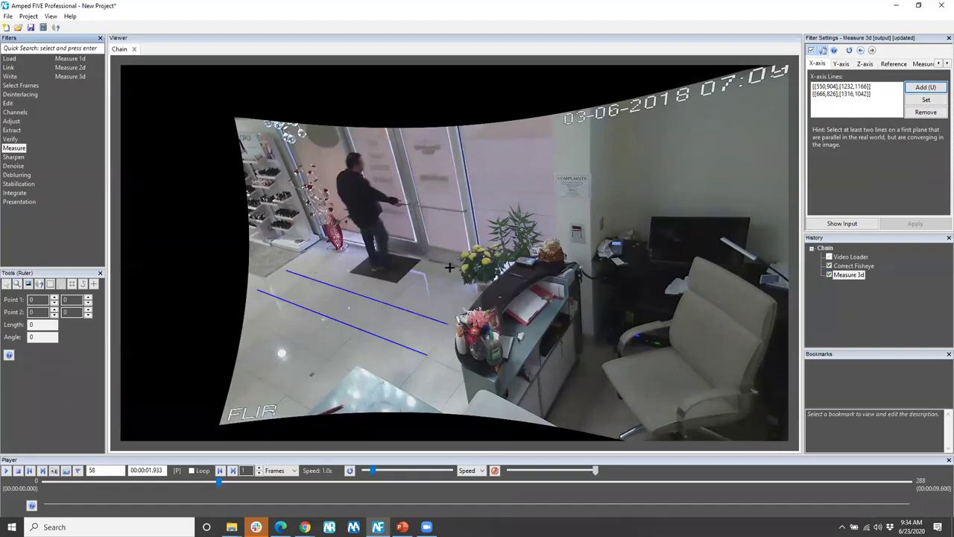
left_click_drag(466, 296, 310, 255)
left_click(921, 89)
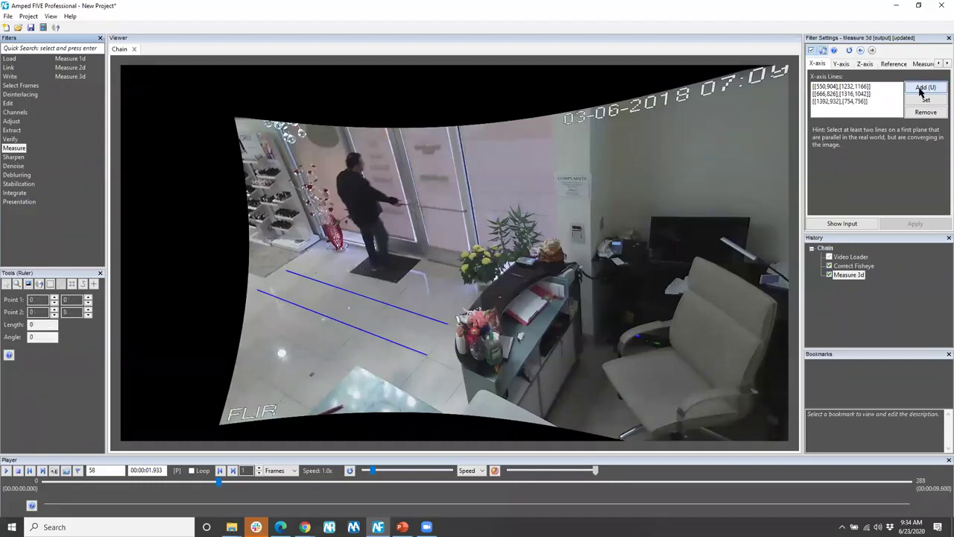
- Add three Y-axis lines along the floor tile seams running towards the doors, including one beside the office chair
left_click(844, 65)
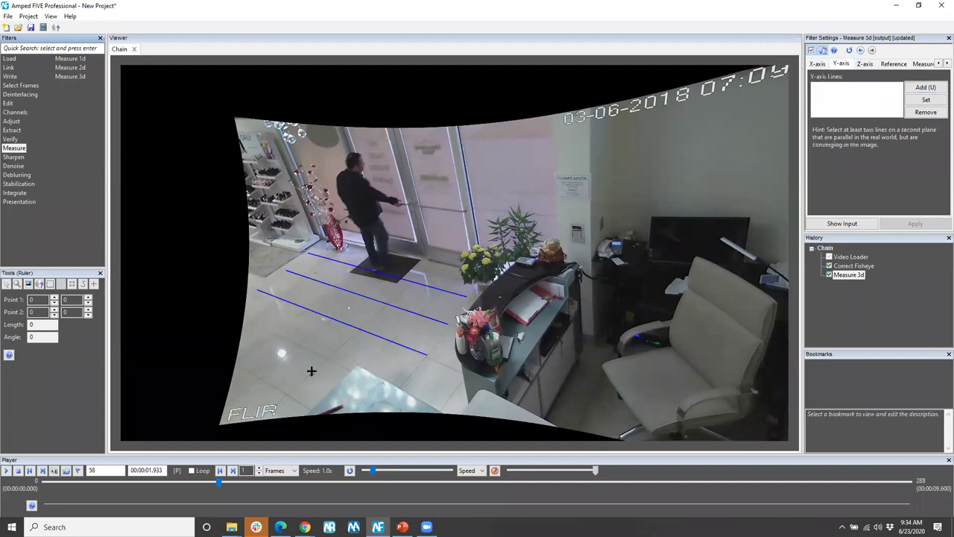
left_click_drag(238, 396, 379, 283)
left_click(918, 91)
left_click_drag(402, 383, 464, 305)
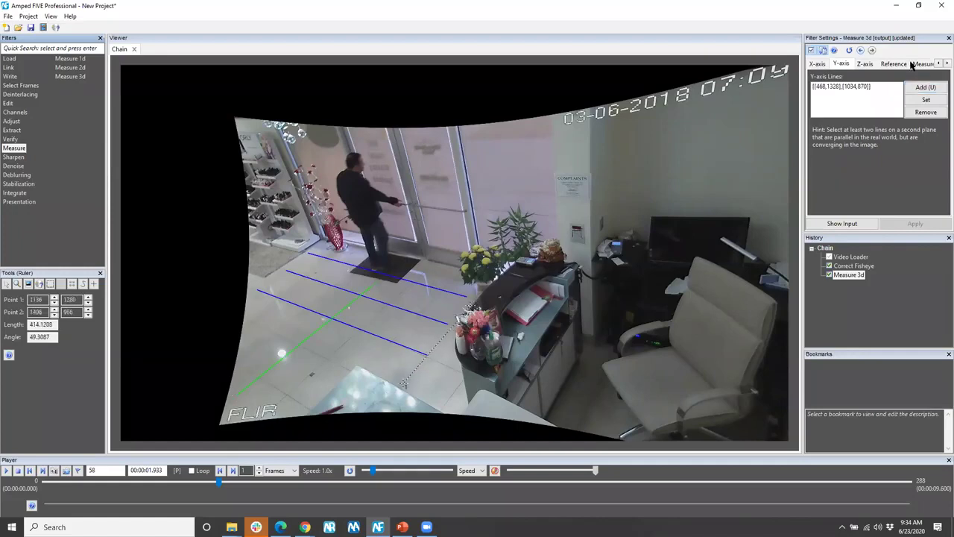
left_click(926, 88)
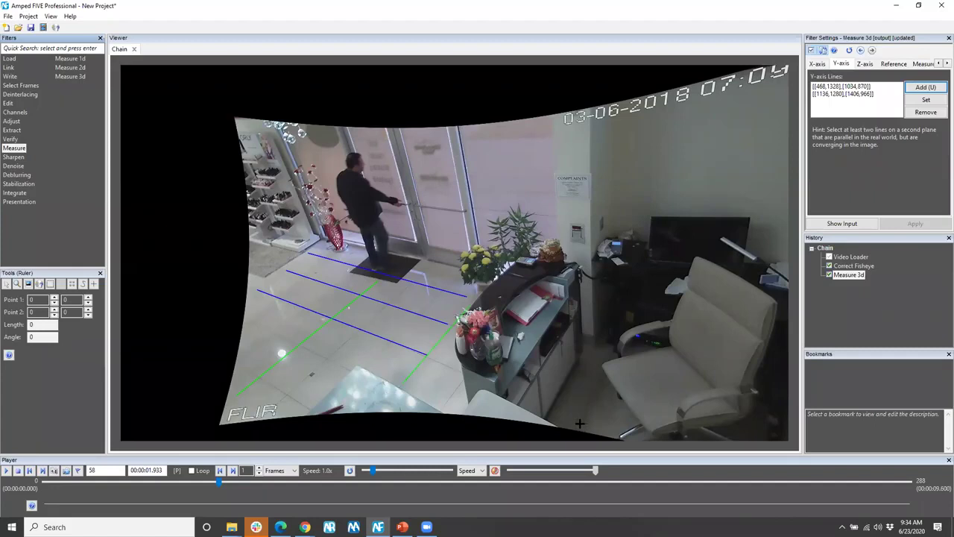
left_click_drag(576, 427, 604, 363)
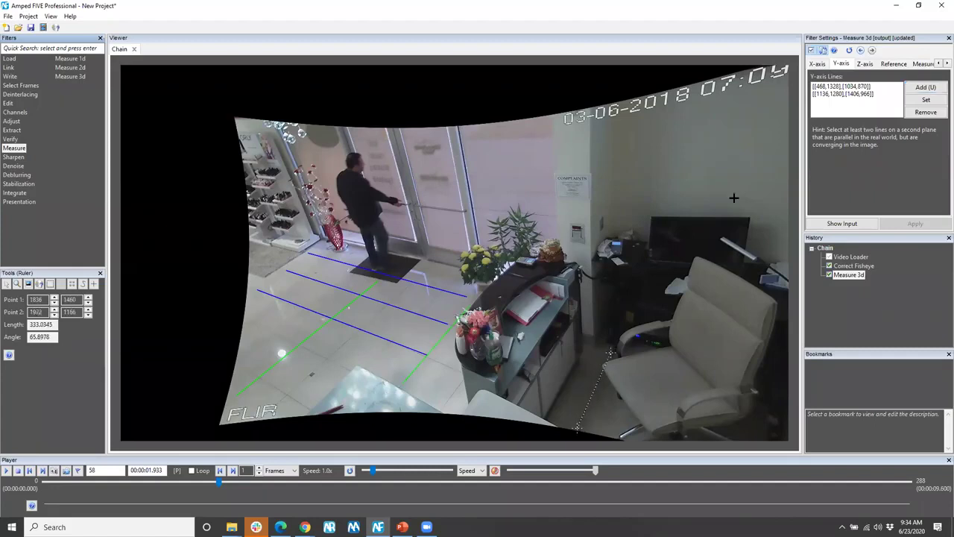
left_click(926, 87)
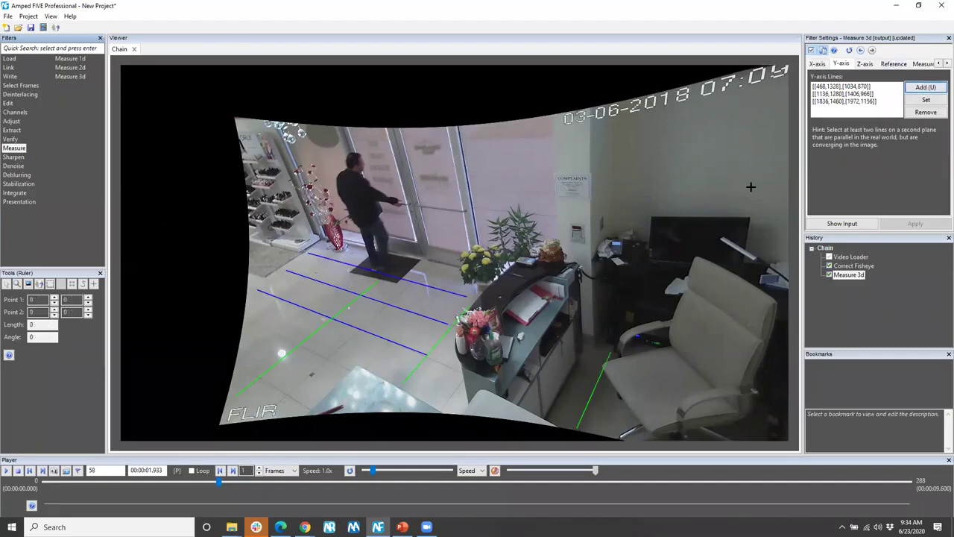
- Add three Z-axis lines along the two vertical door frame edges and the wall corner beside the complaints notice
left_click(864, 64)
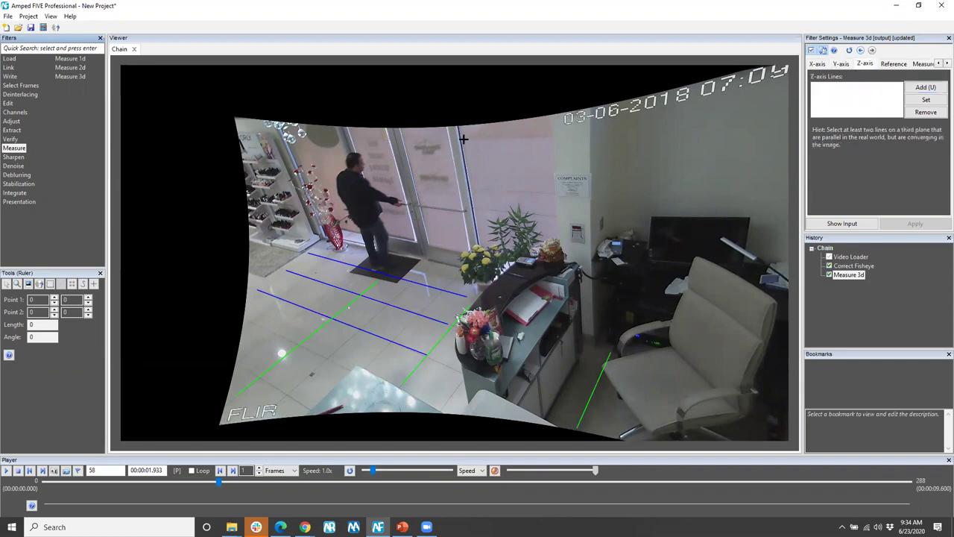
left_click_drag(458, 127, 477, 247)
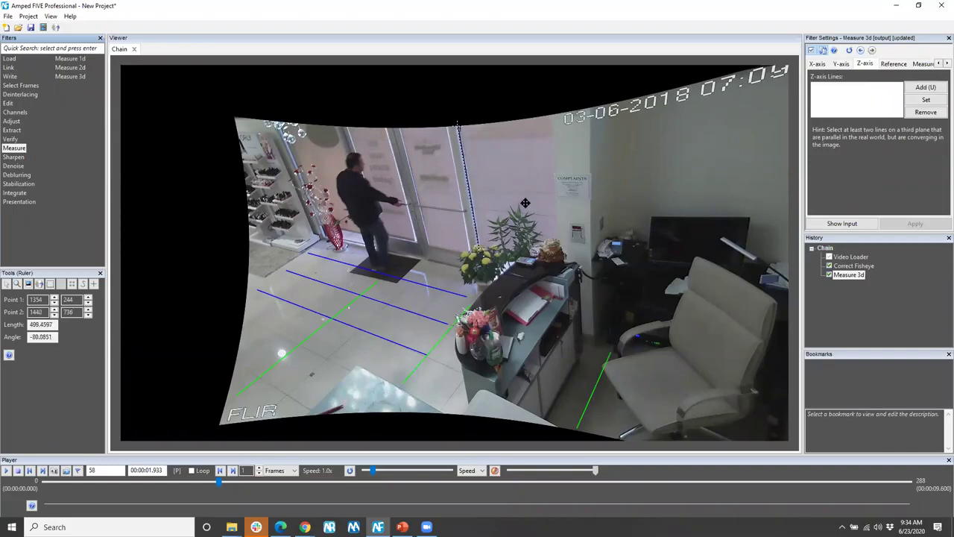
left_click(922, 87)
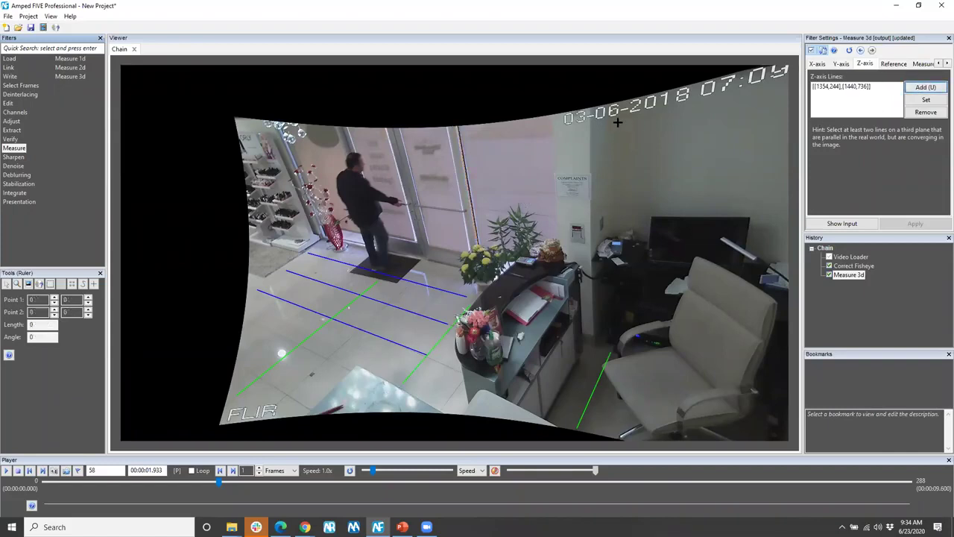
left_click_drag(591, 111, 594, 337)
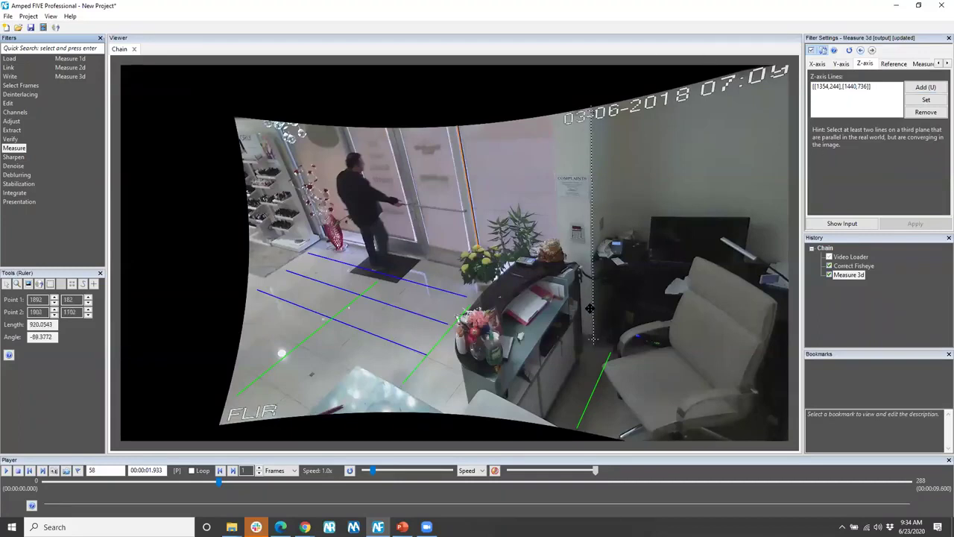
left_click_drag(594, 337, 589, 323)
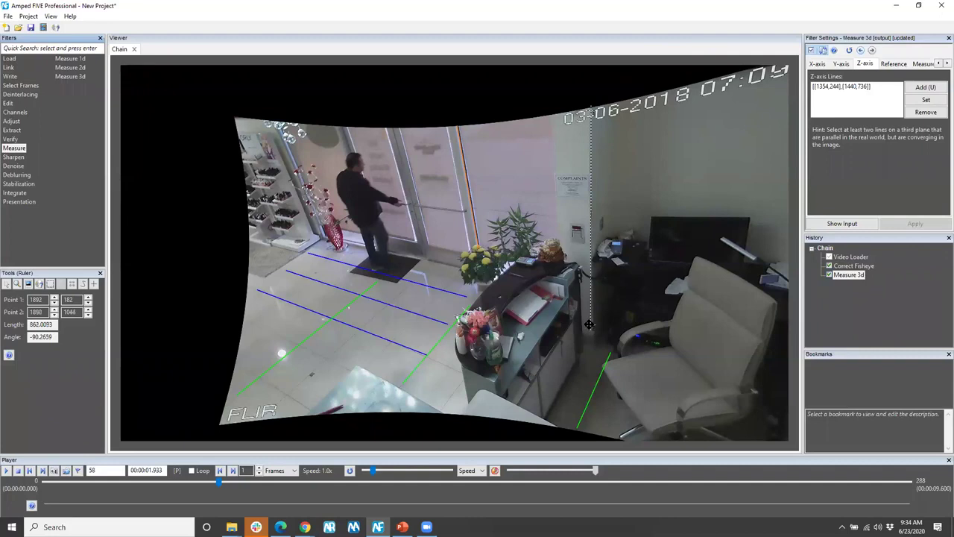
left_click(924, 87)
left_click_drag(391, 131, 427, 260)
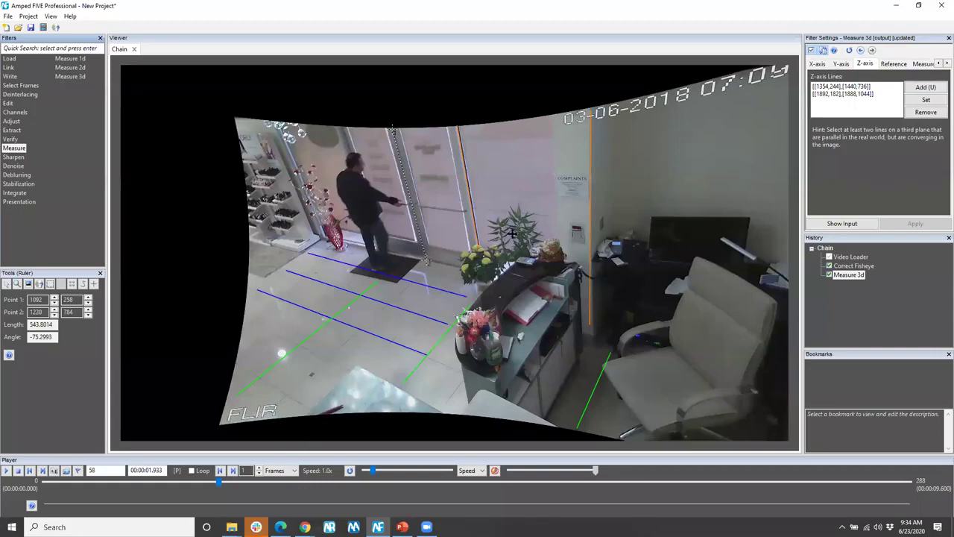
left_click(927, 90)
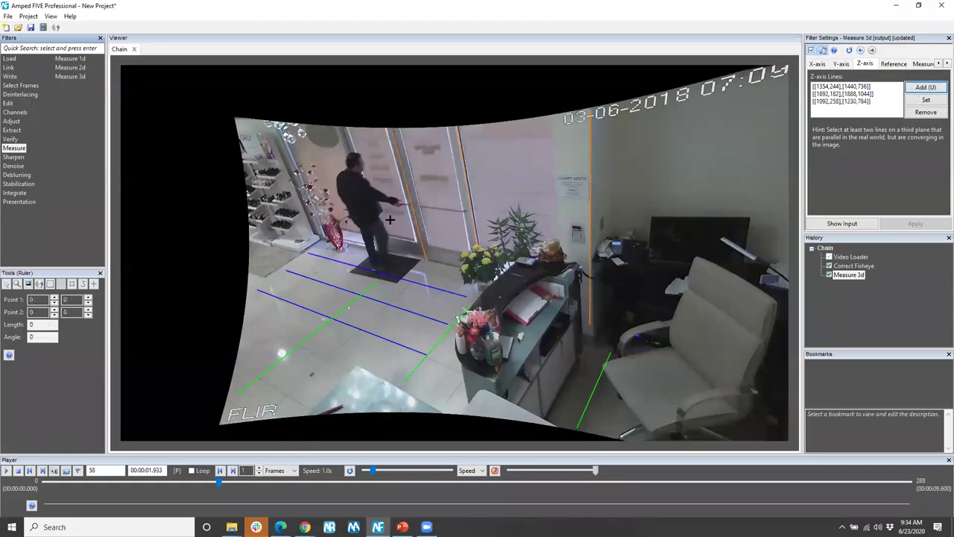
- Set a Z-axis reference line along the door edge from the handle to the floor, with a length of 38 in
left_click(893, 64)
scroll(391, 203, "up", 4)
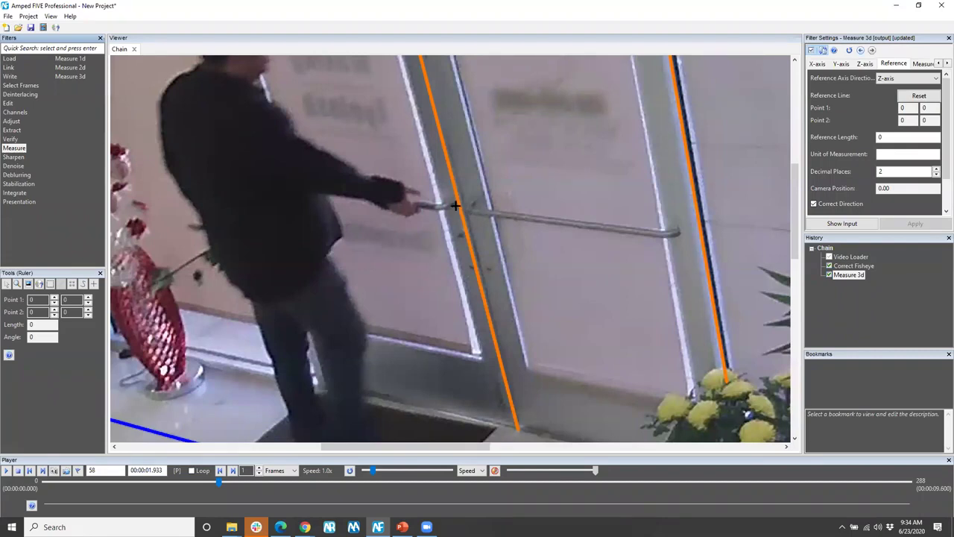
left_click_drag(456, 203, 513, 425)
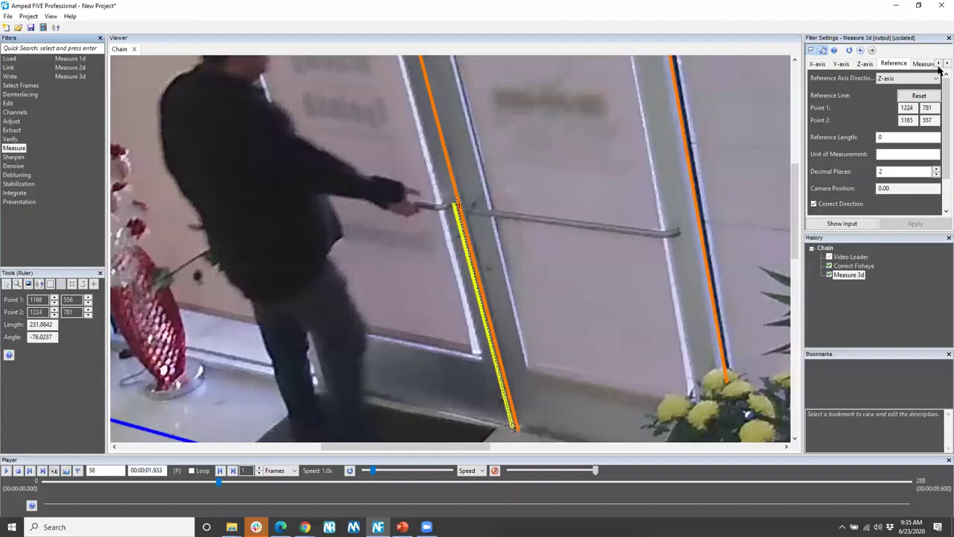
left_click(882, 138)
type("38")
left_click(885, 153)
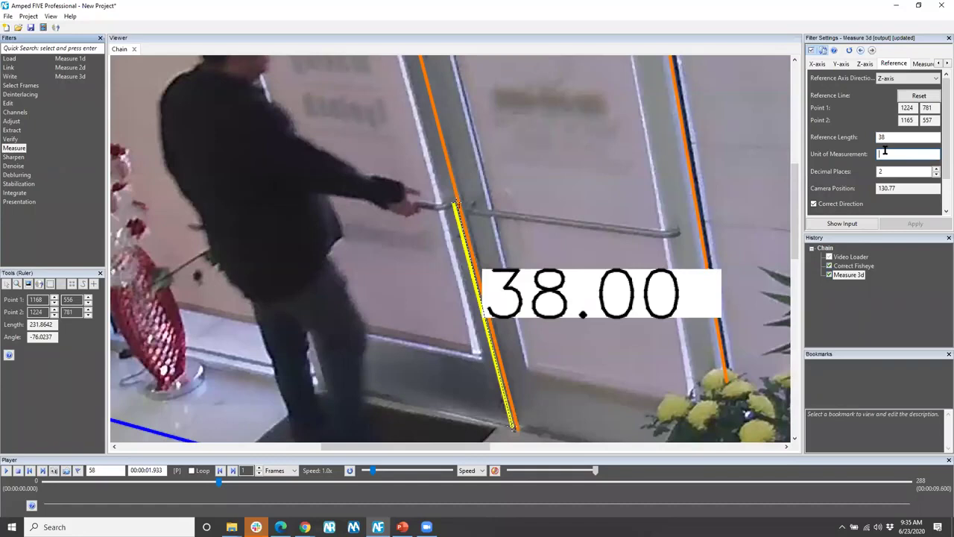
type("in")
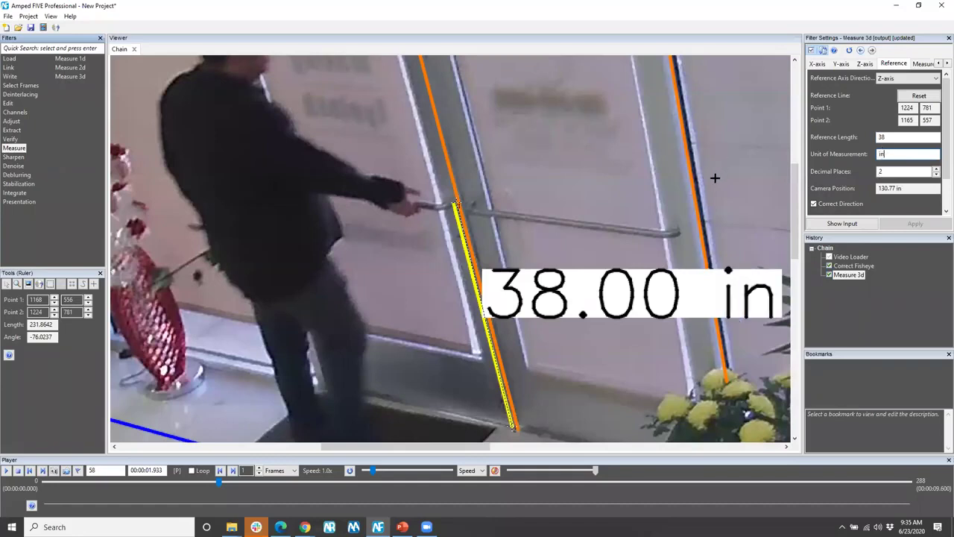
scroll(699, 177, "down", 2)
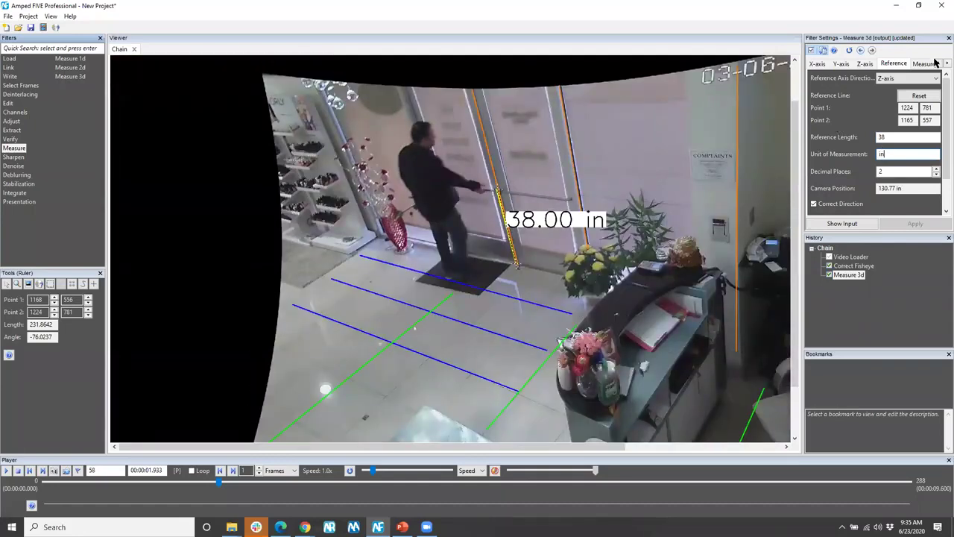
- Measure the man's height with an output line from the top of his head to his feet on the mat
left_click(923, 63)
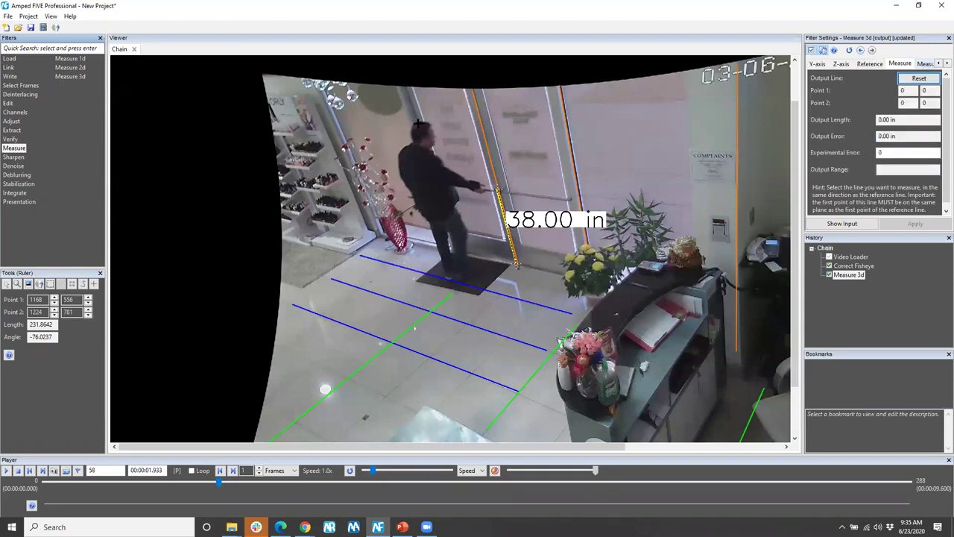
left_click(427, 173)
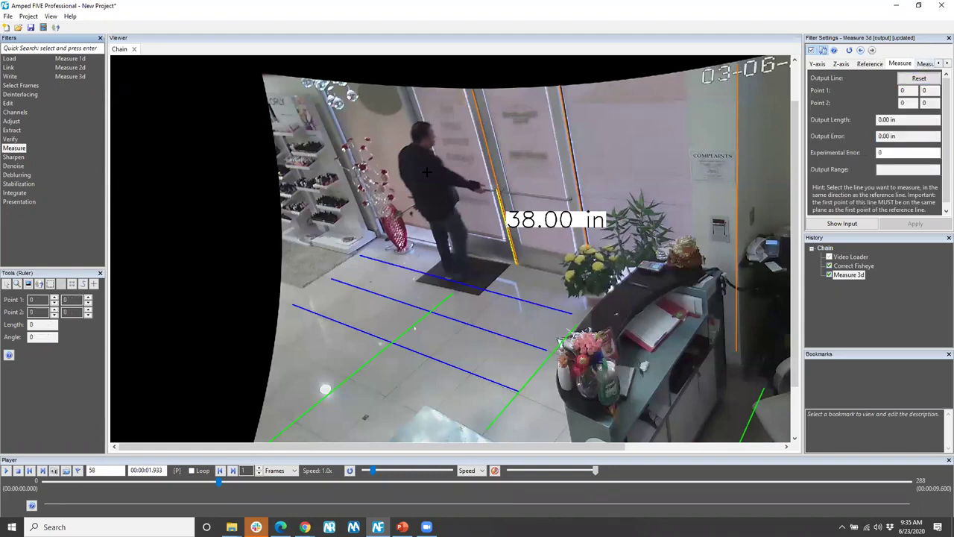
left_click_drag(414, 121, 450, 278)
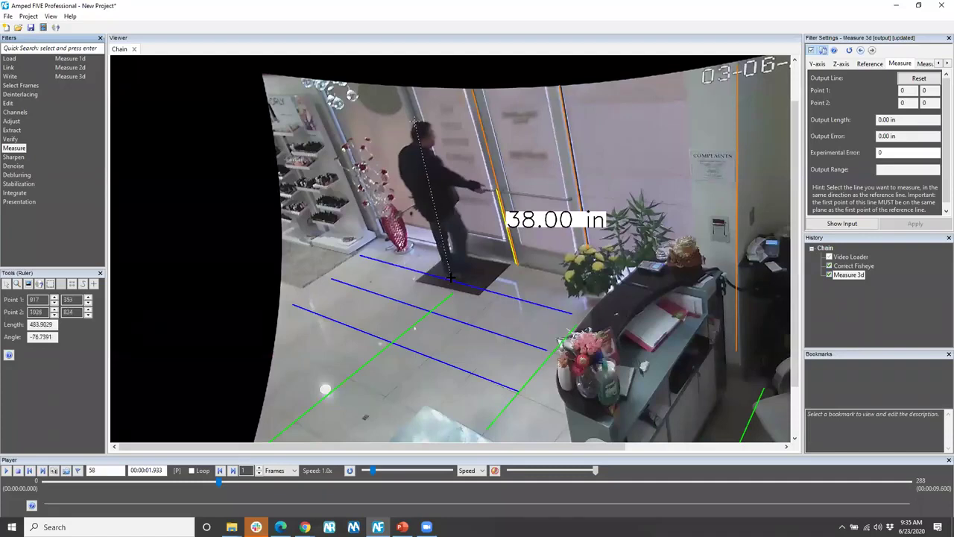
scroll(481, 378, "up", 2)
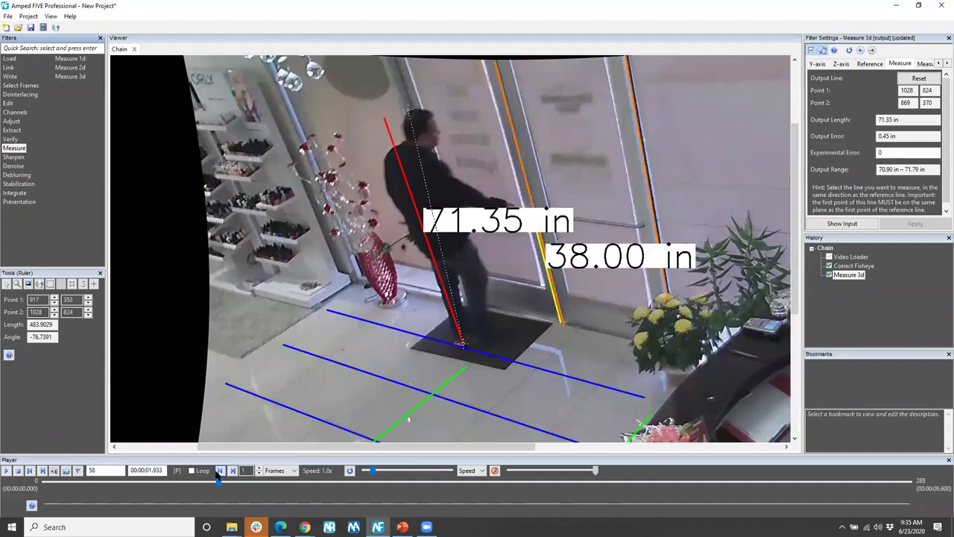
- Step back to frame 52, realign the measurement line's upper end with the top of the man's head, and check the output error
left_click(220, 471)
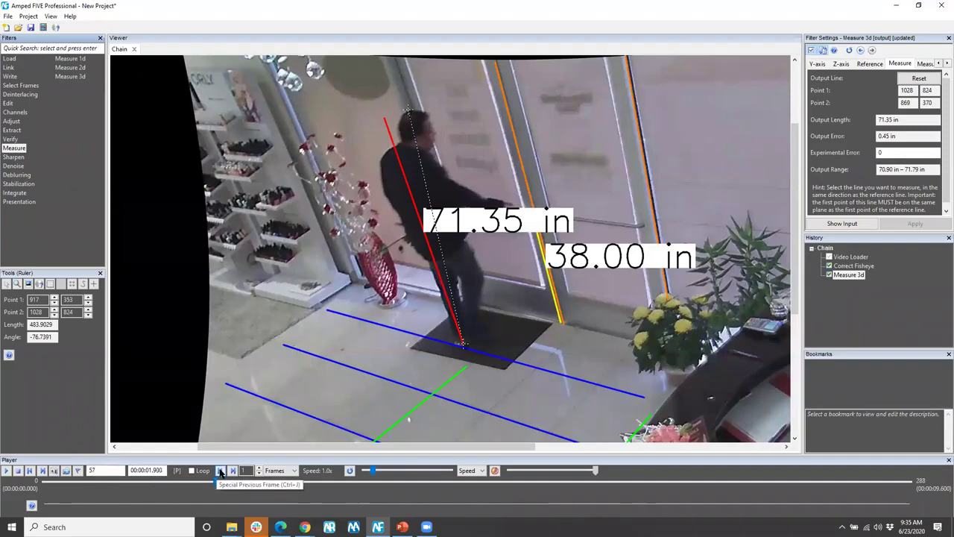
left_click(220, 471)
left_click(220, 471)
left_click(220, 471)
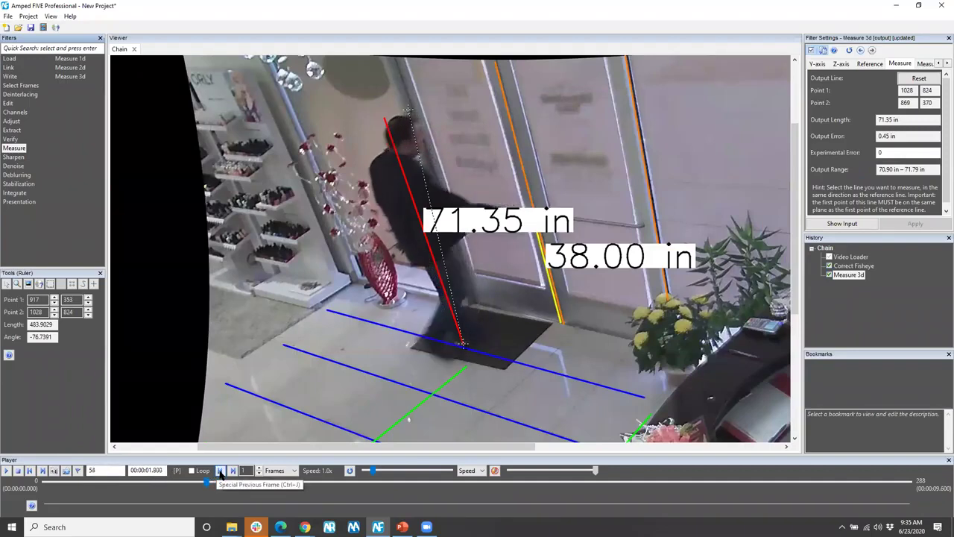
left_click(220, 471)
left_click(220, 471)
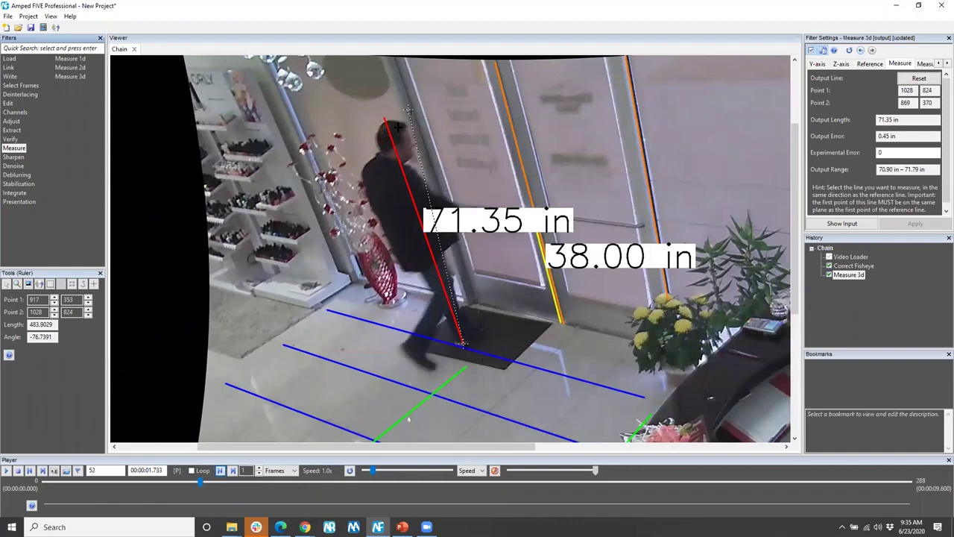
left_click_drag(409, 110, 386, 119)
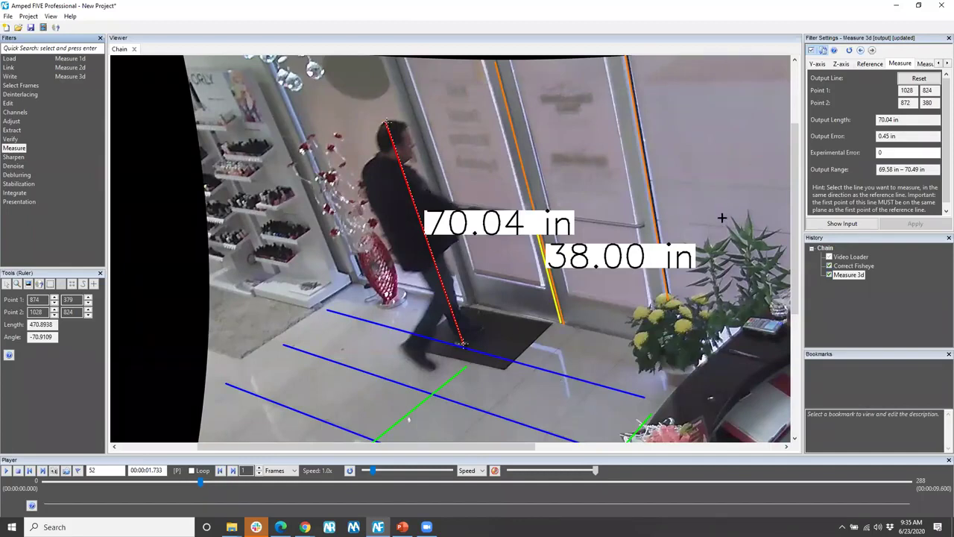
left_click_drag(905, 136, 847, 141)
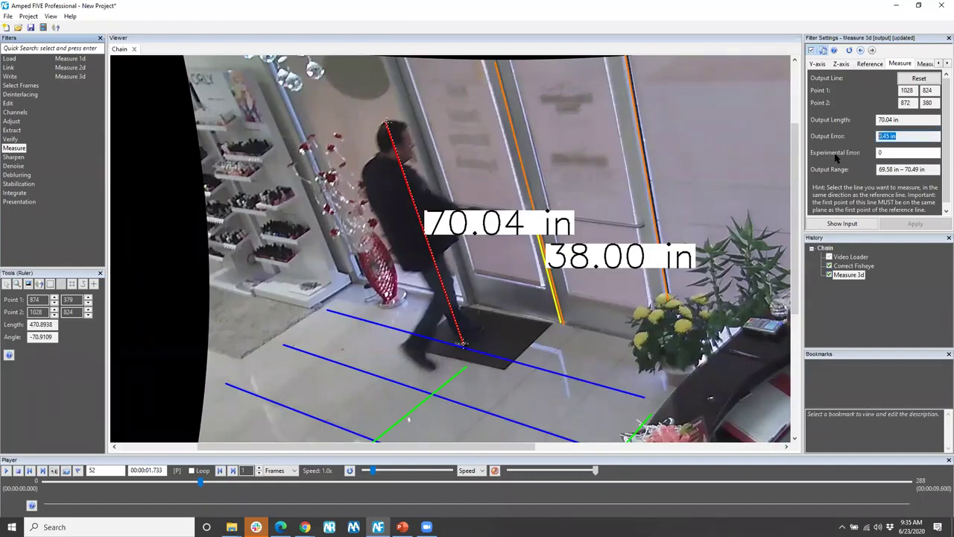
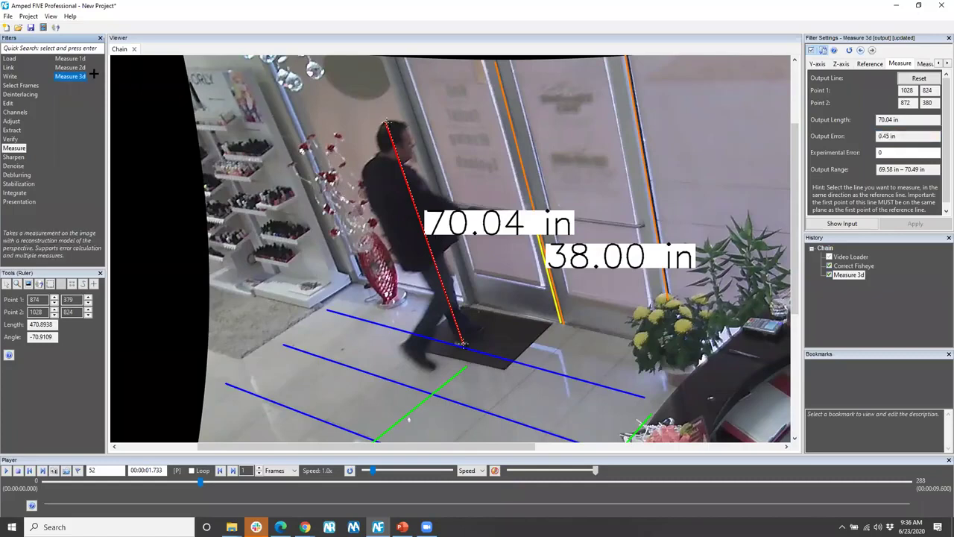
- Start a new project without saving the current one
left_click(7, 28)
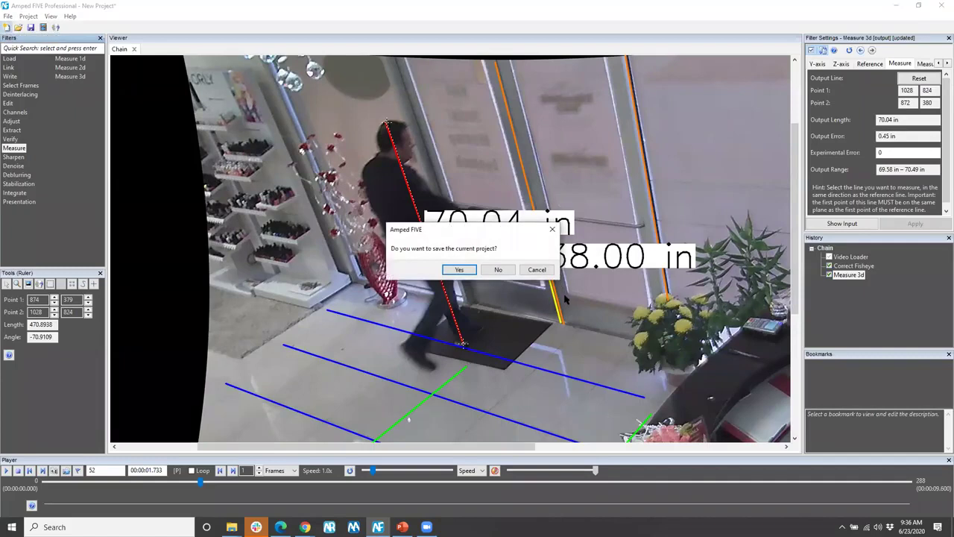
left_click(494, 271)
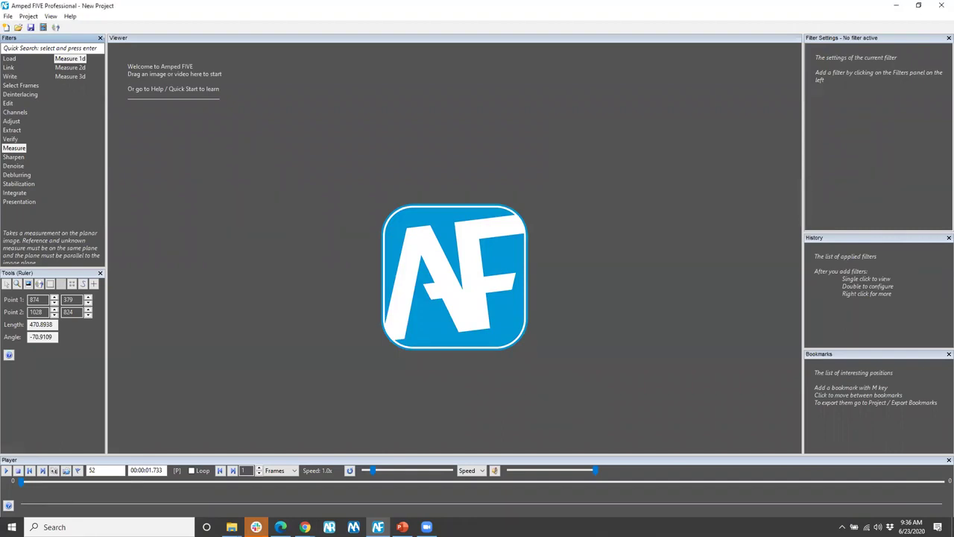
- Load 07 - burg-Vehicle.dav through conversion, copying the stream if possible or else transcoding, and go to frame 608
left_click(232, 526)
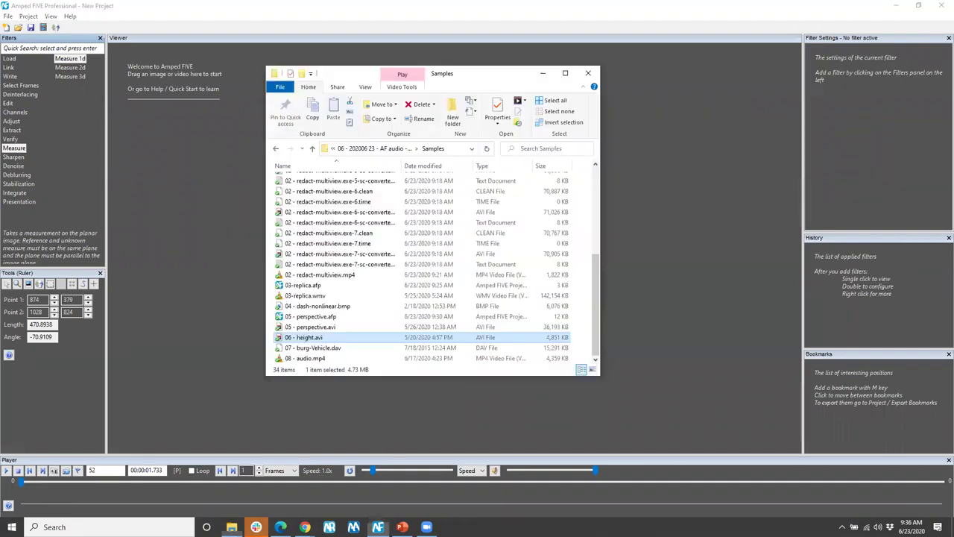
left_click(326, 348)
left_click_drag(326, 350, 200, 319)
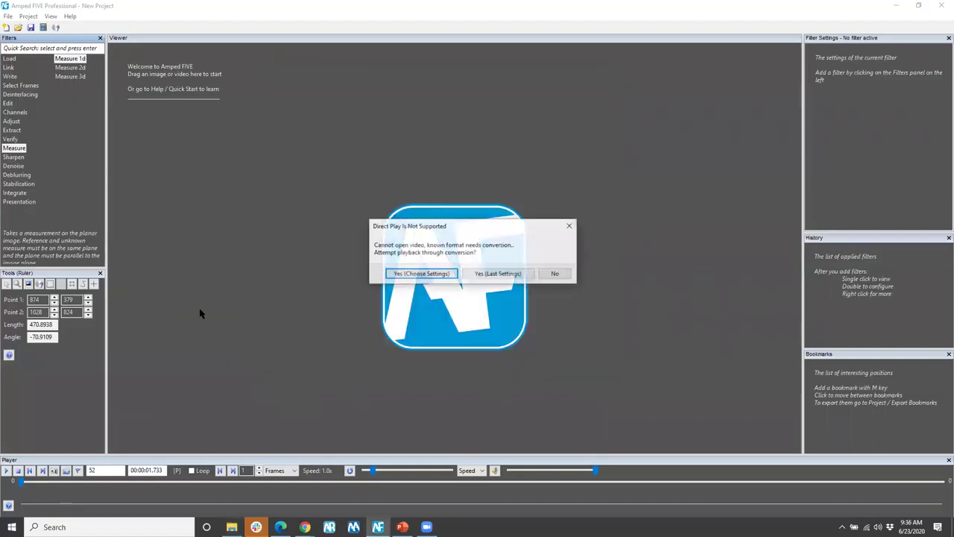
left_click(448, 274)
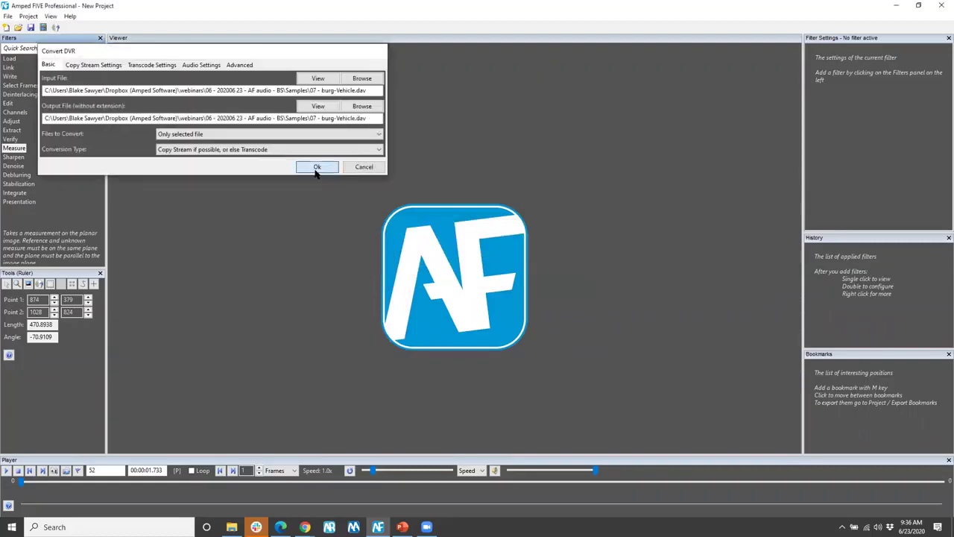
left_click(318, 167)
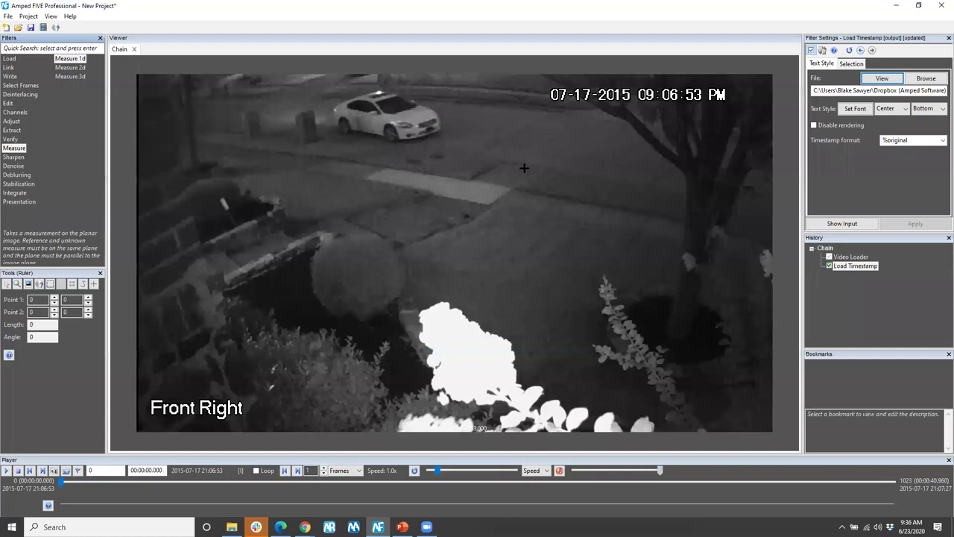
left_click_drag(63, 482, 556, 485)
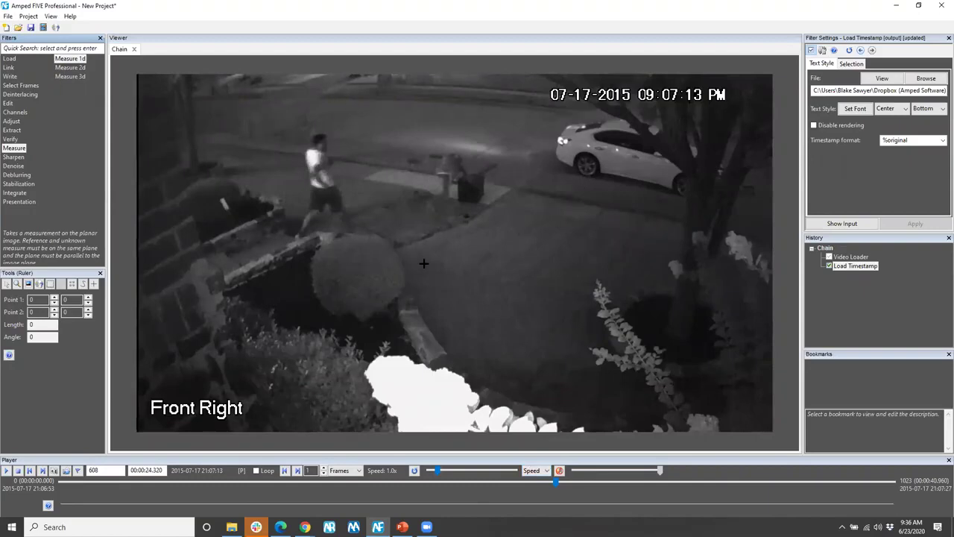
- Try a Spotlight filter on a static region around the figure beside the driveway, about 193 by 175 pixels, and remove the filter
left_click(19, 202)
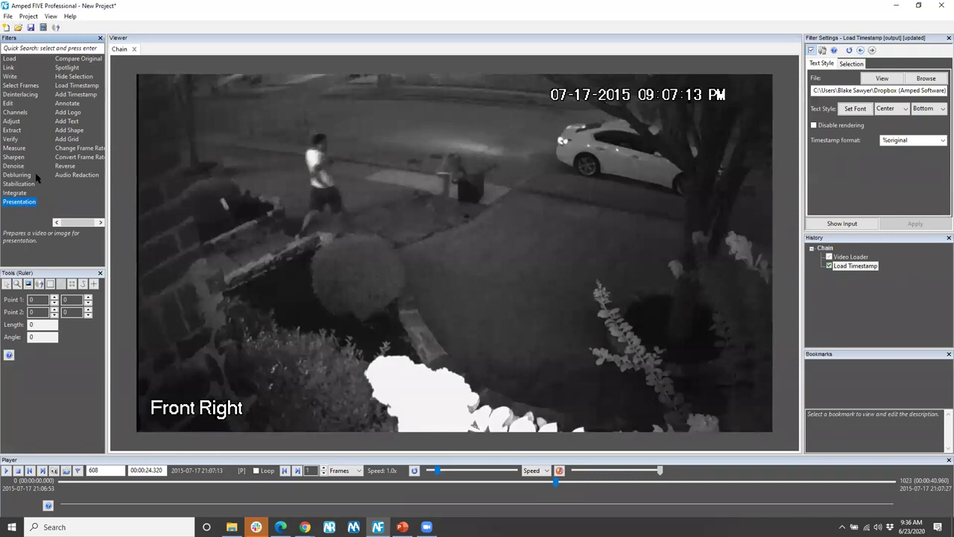
left_click(65, 69)
double_click(64, 71)
left_click_drag(414, 139, 510, 227)
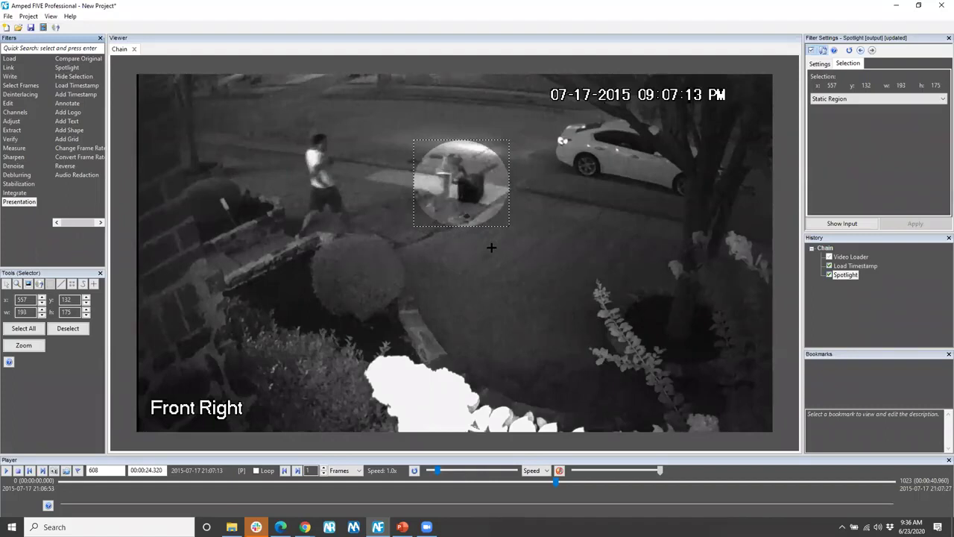
right_click(841, 278)
left_click(869, 345)
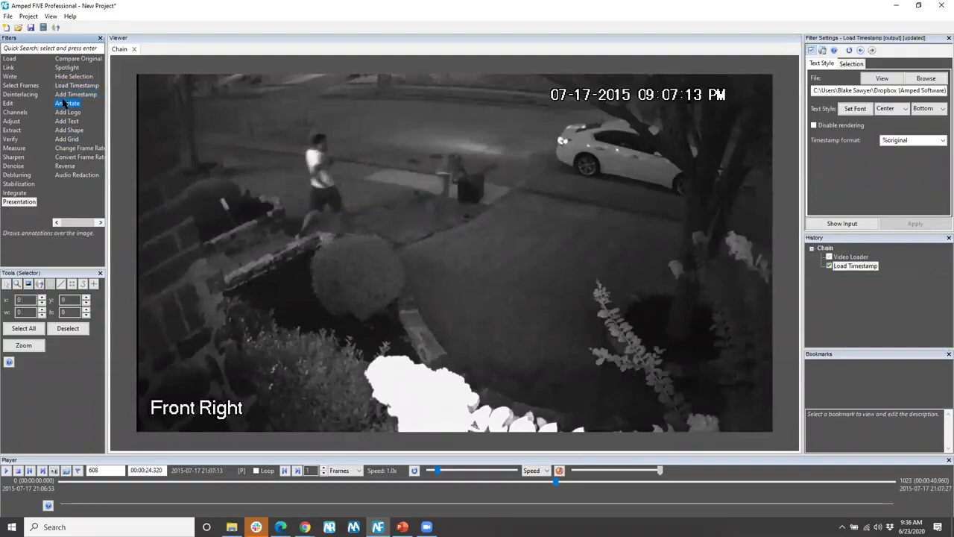
- Try an Add Shape filter with an ellipse on a static region around the figure beside the driveway, about 198 by 211 pixels
double_click(69, 130)
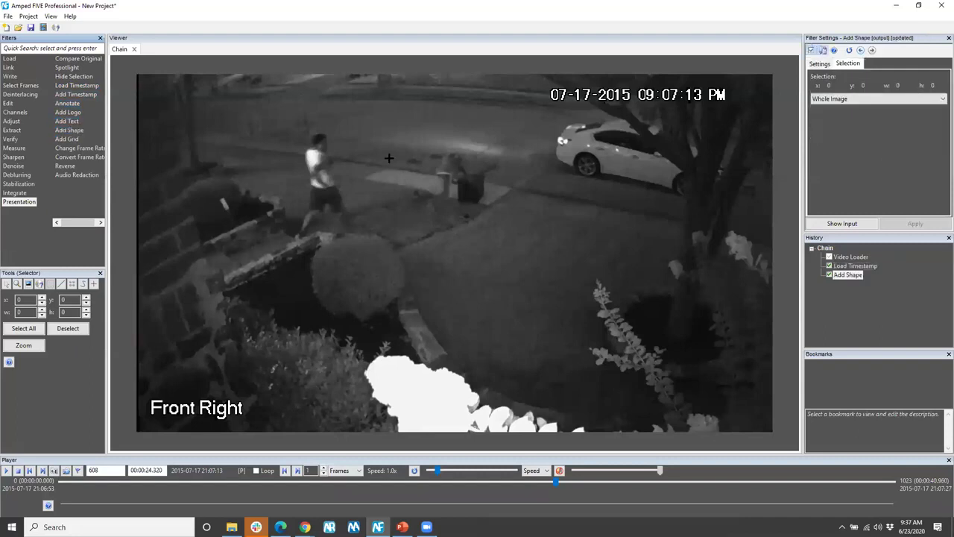
left_click_drag(415, 136, 513, 240)
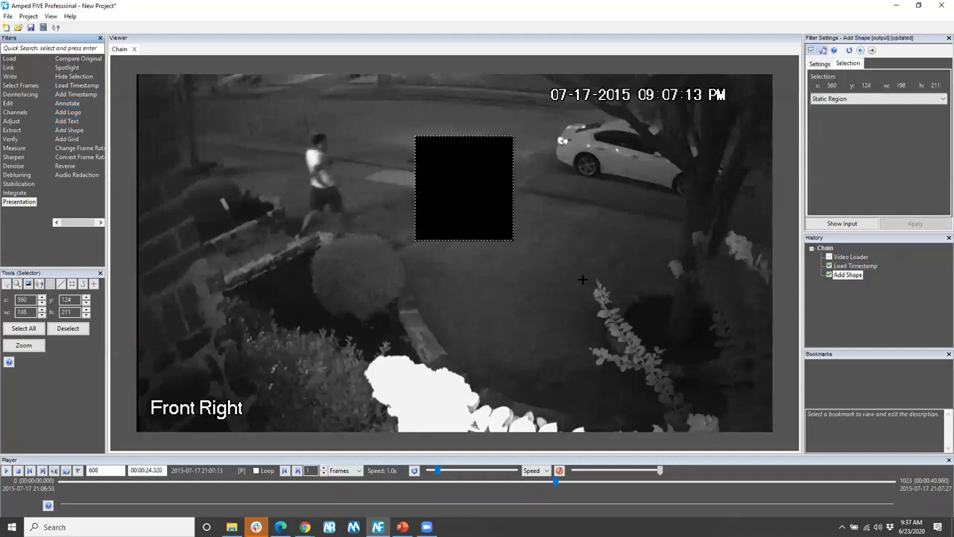
left_click(817, 65)
left_click(893, 80)
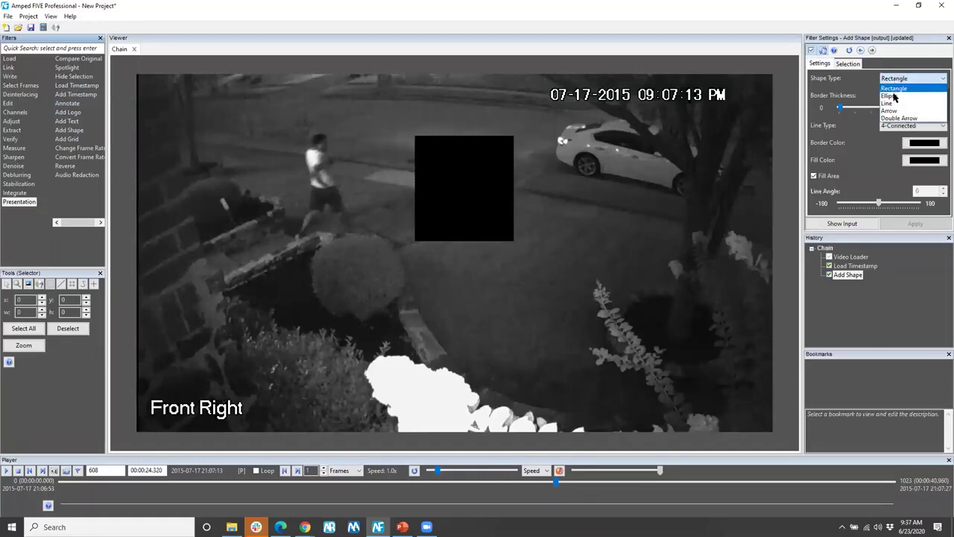
left_click(892, 95)
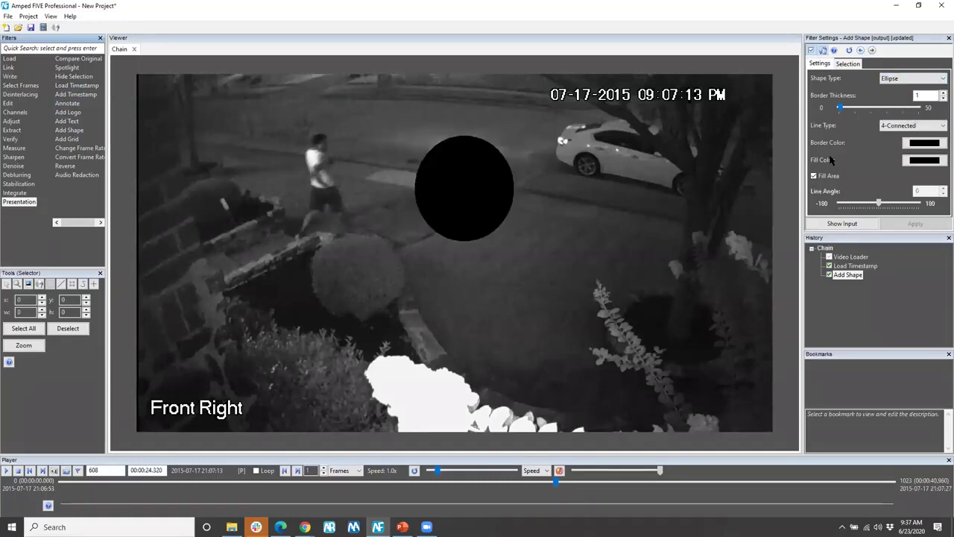
- Turn off the ellipse's fill, use the 4-Connected line type, and make its border yellow
left_click(814, 176)
left_click(915, 126)
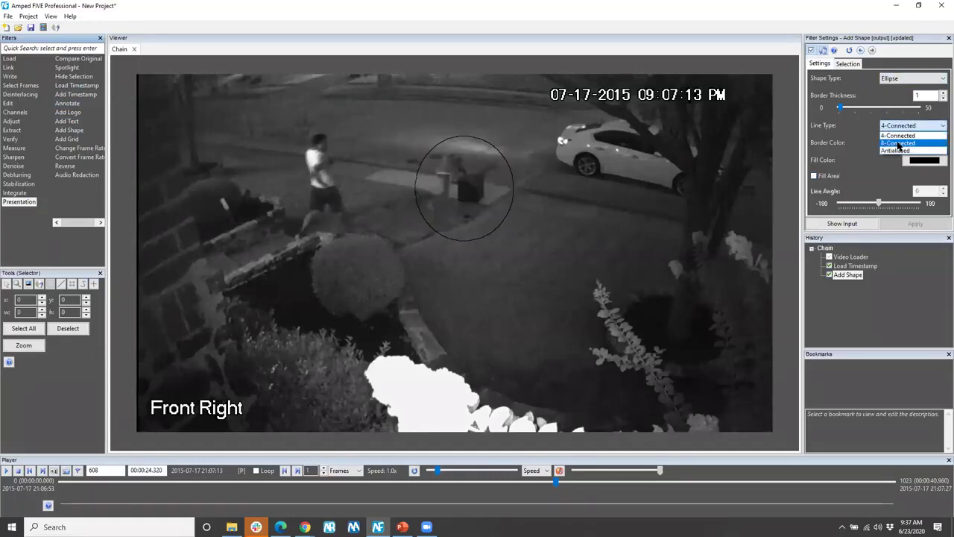
left_click(891, 135)
left_click(924, 144)
left_click(29, 65)
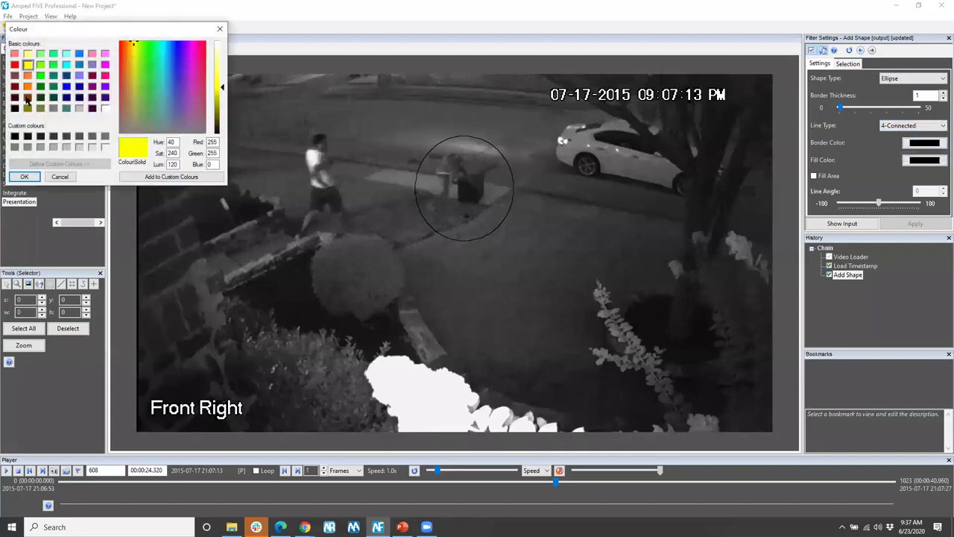
left_click(24, 177)
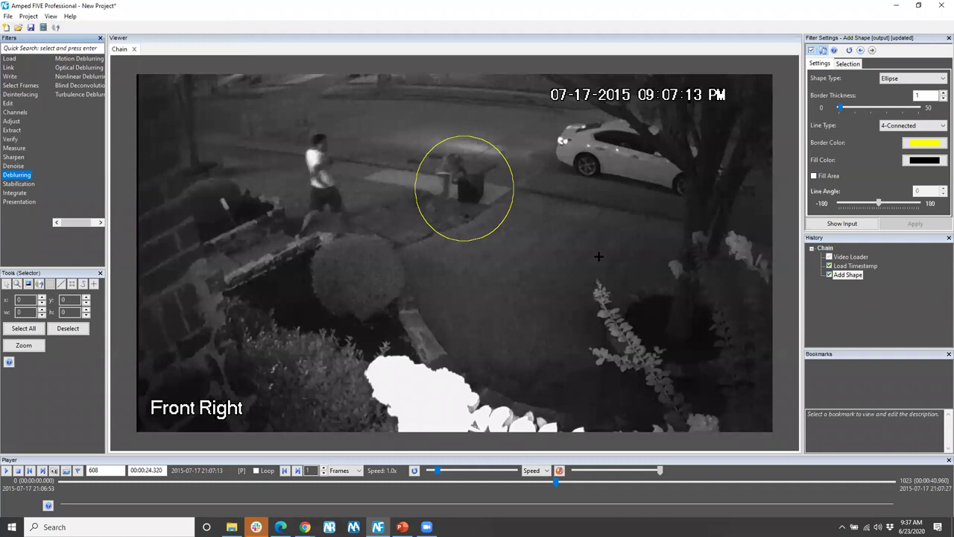
- Review the Add Shape filter's region tracking options, and delete the filter from the chain
left_click(848, 64)
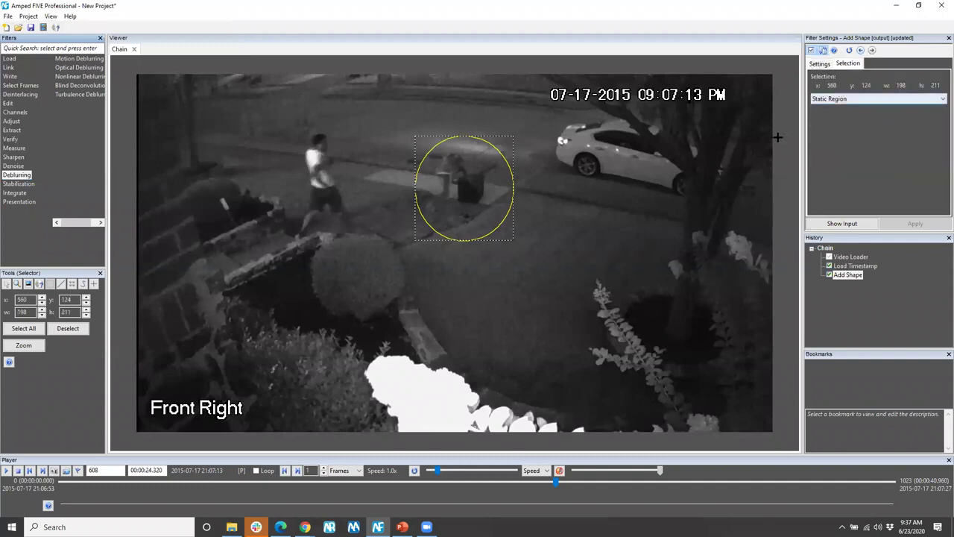
left_click(856, 99)
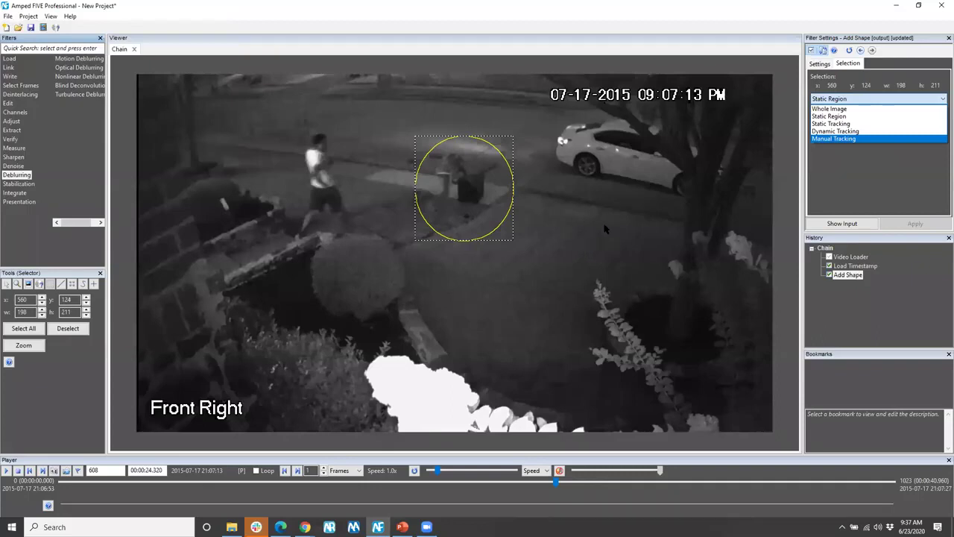
left_click(848, 279)
right_click(848, 277)
left_click(894, 345)
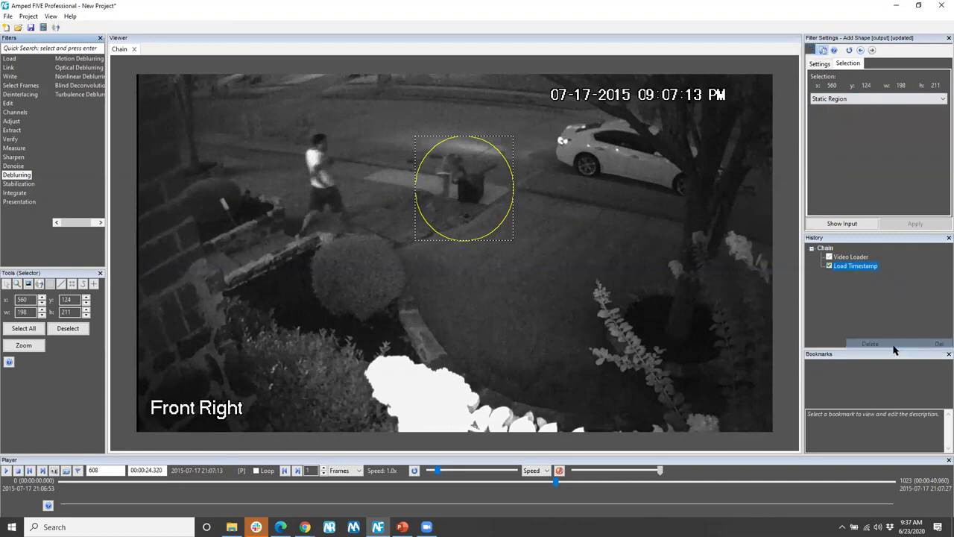
- Add an Annotate filter with a Magnify rectangle over the lawn, sourced on the driveway figure, with border type Point to zoomed area (2 lines)
left_click(13, 202)
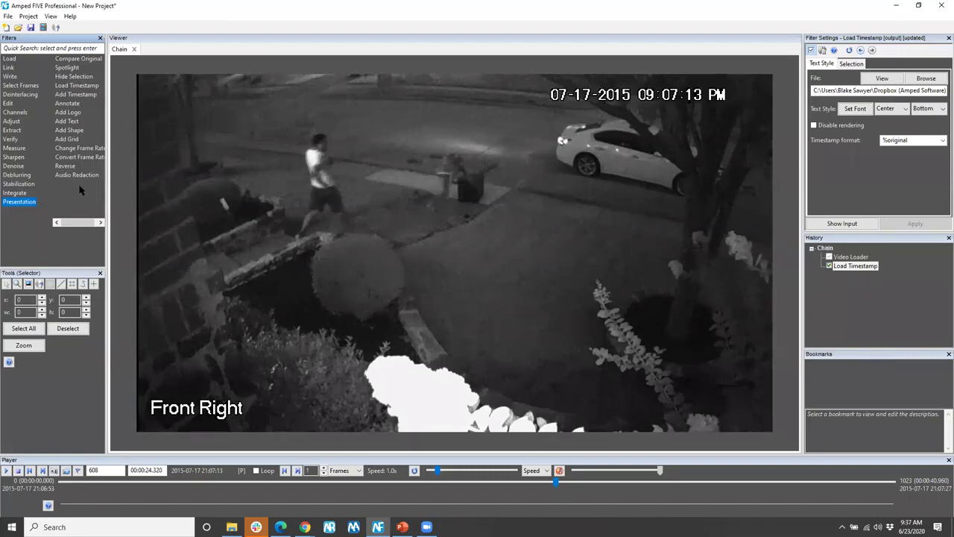
left_click(68, 104)
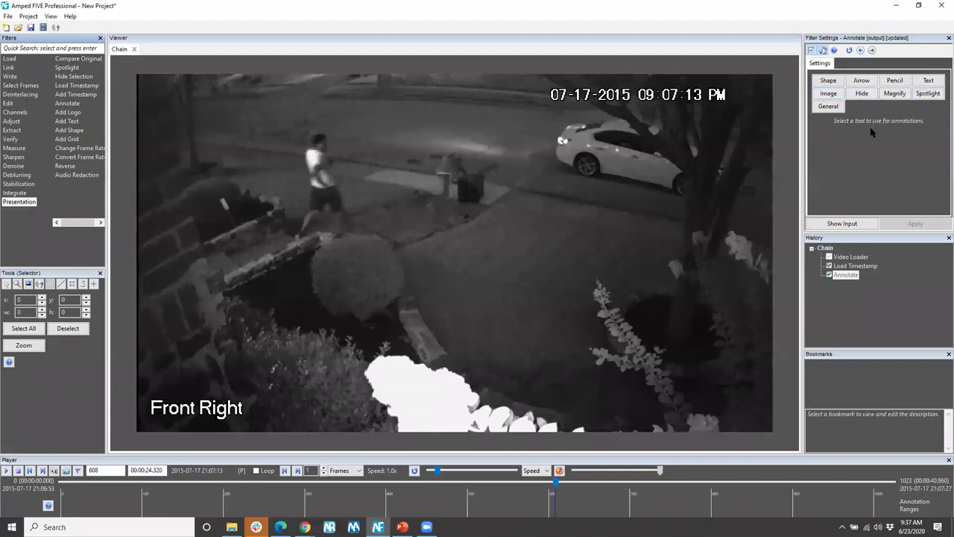
left_click(895, 95)
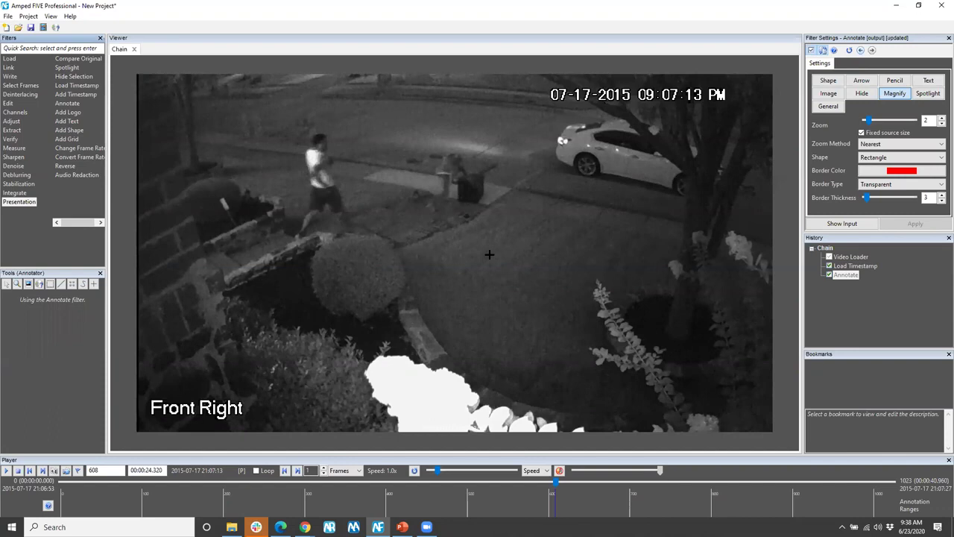
mouse_move(490, 254)
left_mouse_down()
mouse_move(686, 373)
mouse_move(690, 396)
mouse_move(711, 402)
left_mouse_up()
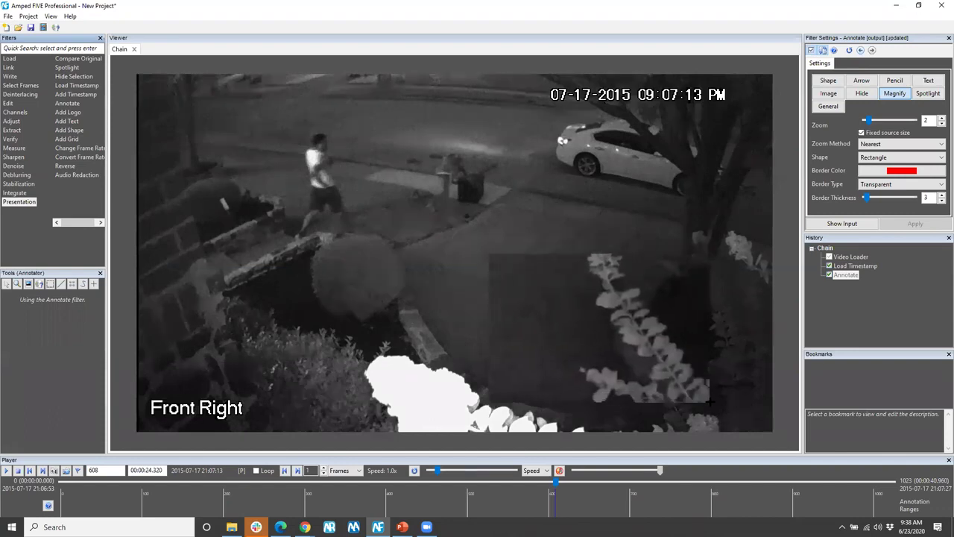
left_click_drag(601, 330, 456, 180)
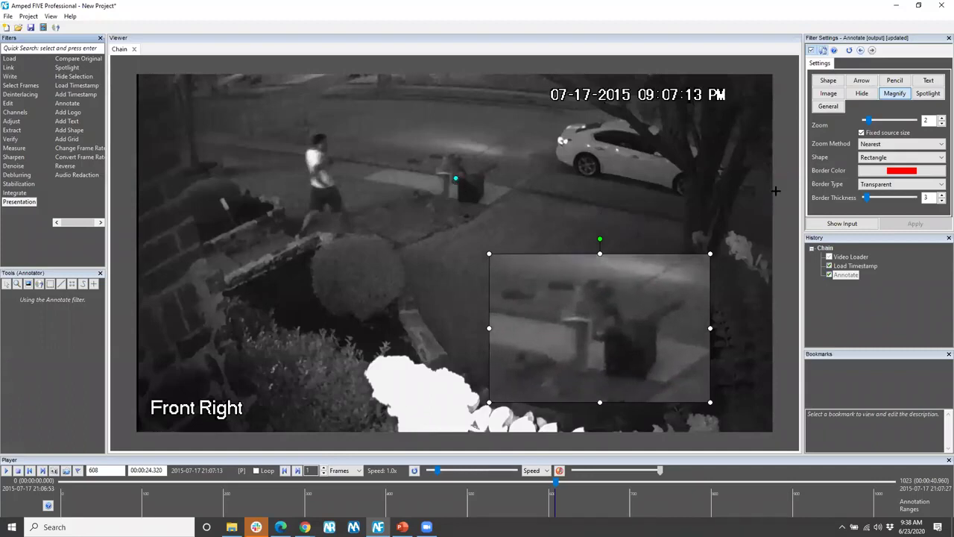
left_click(877, 185)
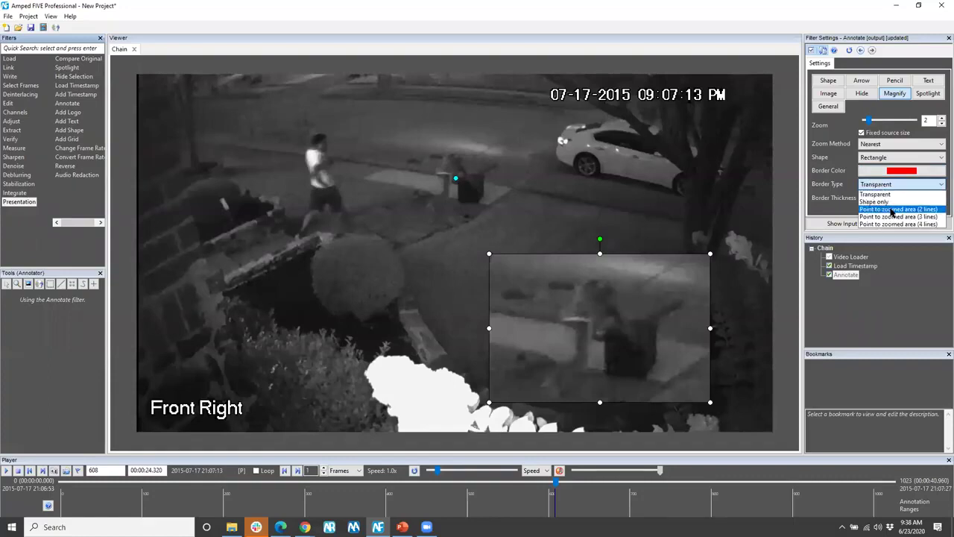
left_click(893, 209)
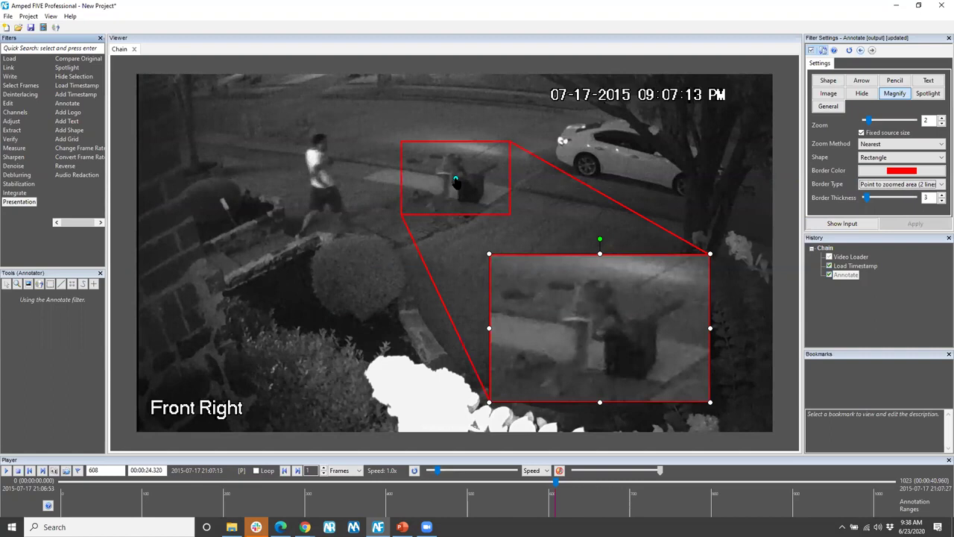
- Track the magnifier's source area with the moving figures to the front of the white car through frame 960, and finish the annotation
mouse_move(456, 180)
left_mouse_down()
mouse_move(511, 172)
mouse_move(537, 144)
left_mouse_up()
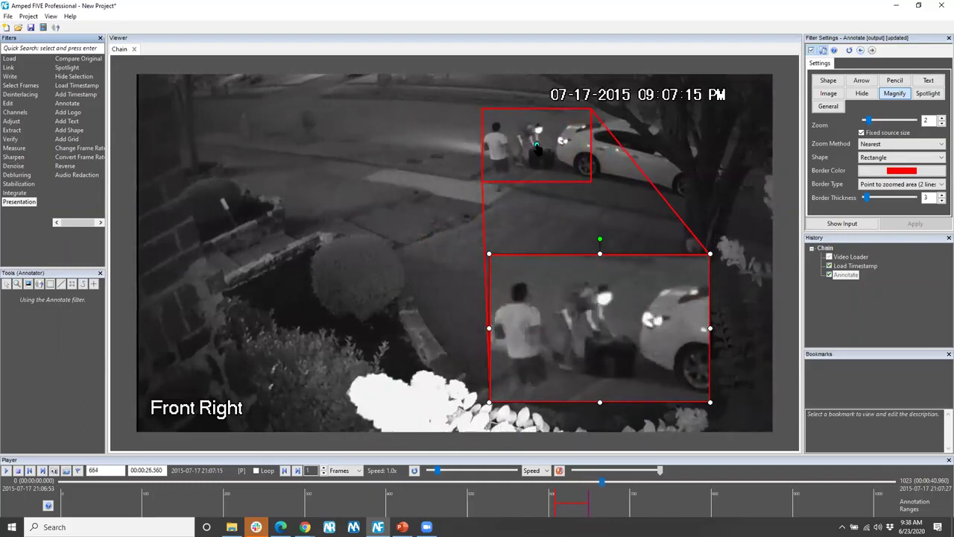
left_click_drag(537, 144, 558, 135)
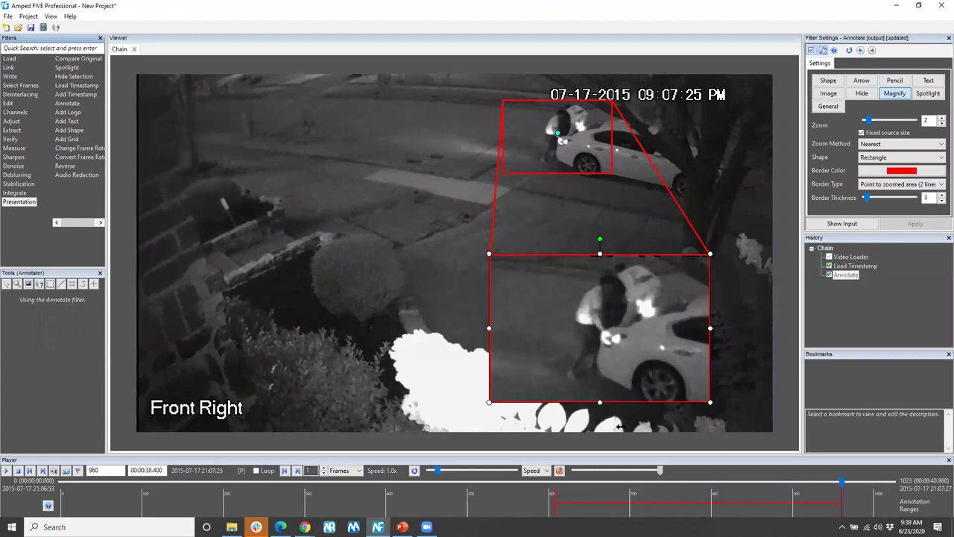
left_click(895, 94)
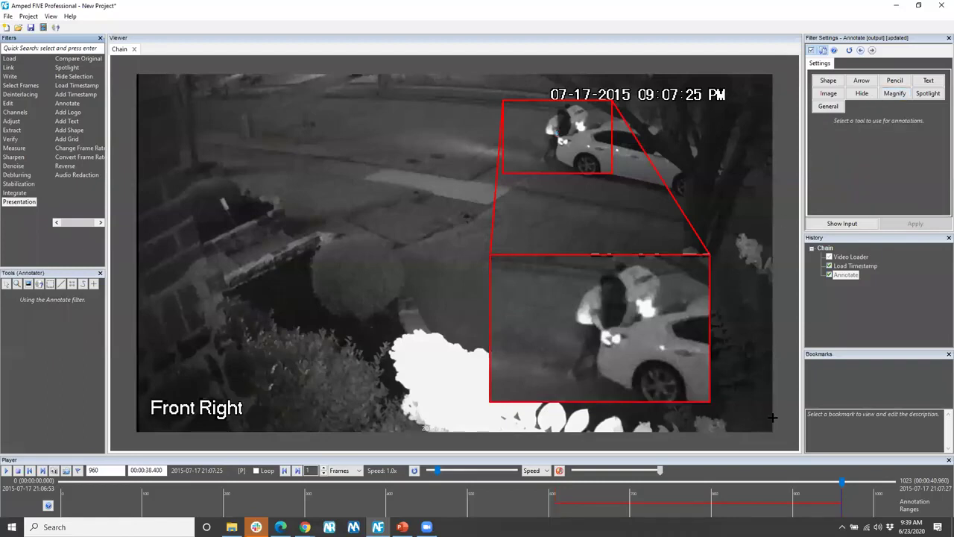
- Play the clip from frame 601 through part of the magnified section to check how the magnifier follows the figures, and pause
left_click_drag(836, 486, 549, 493)
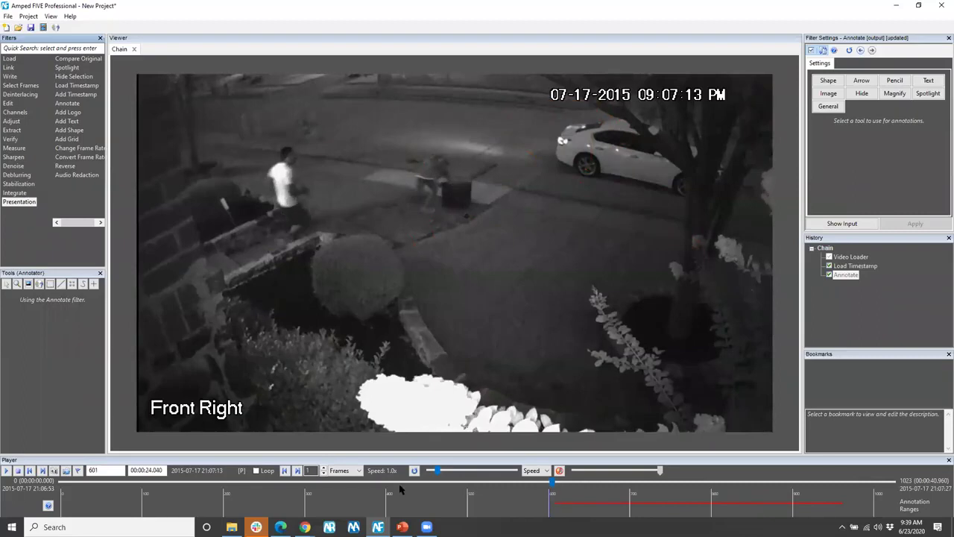
left_click(6, 471)
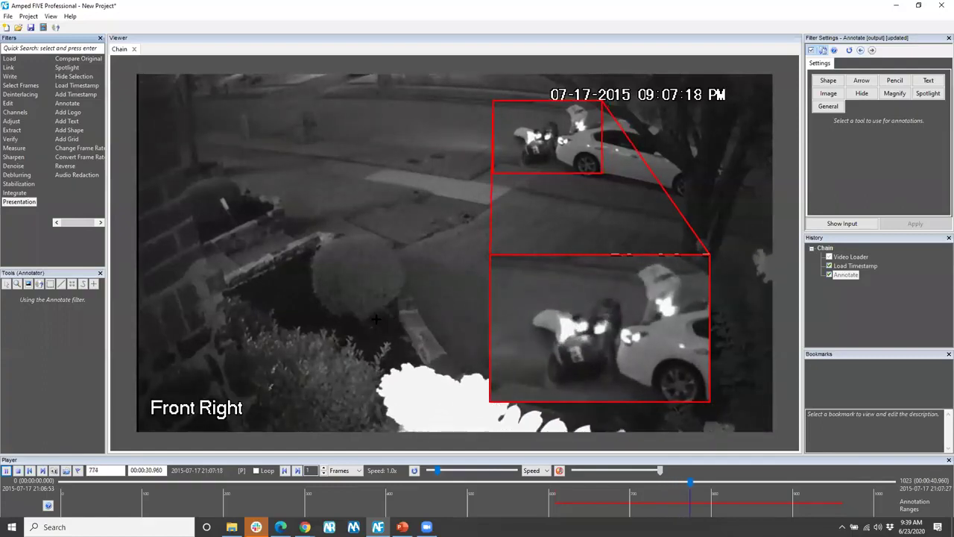
left_click(9, 471)
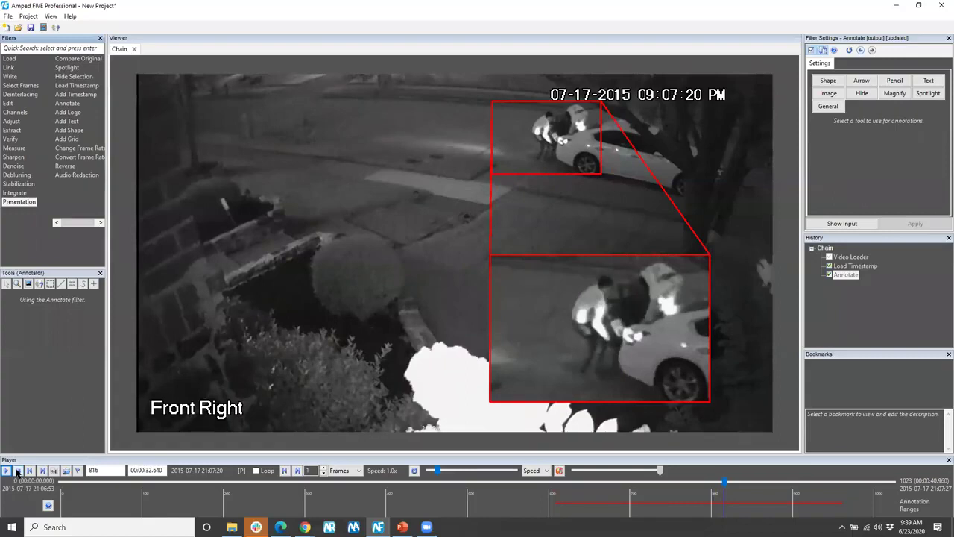
- At frame 560, draw a yellow annotation arrow pointing at the figure beside the stone wall
left_click(861, 82)
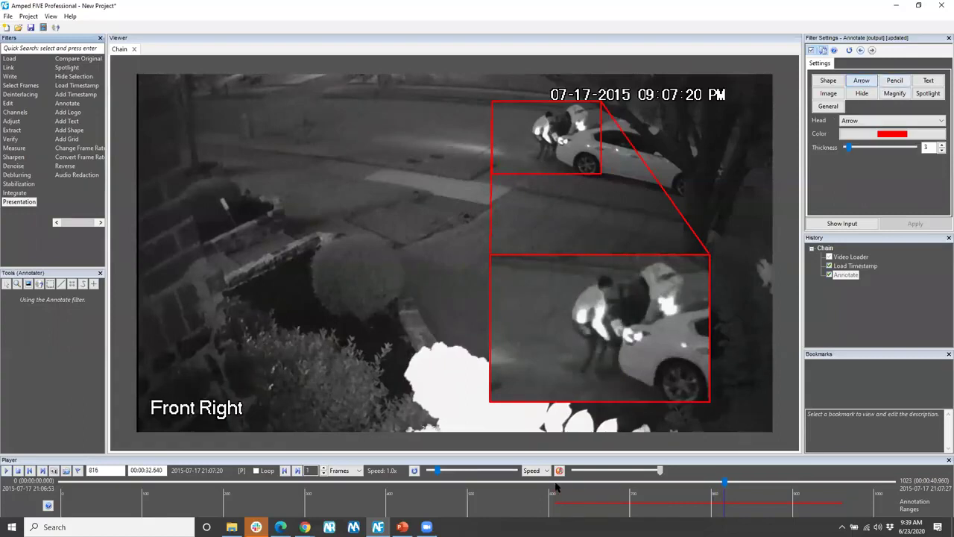
left_click_drag(723, 483, 518, 489)
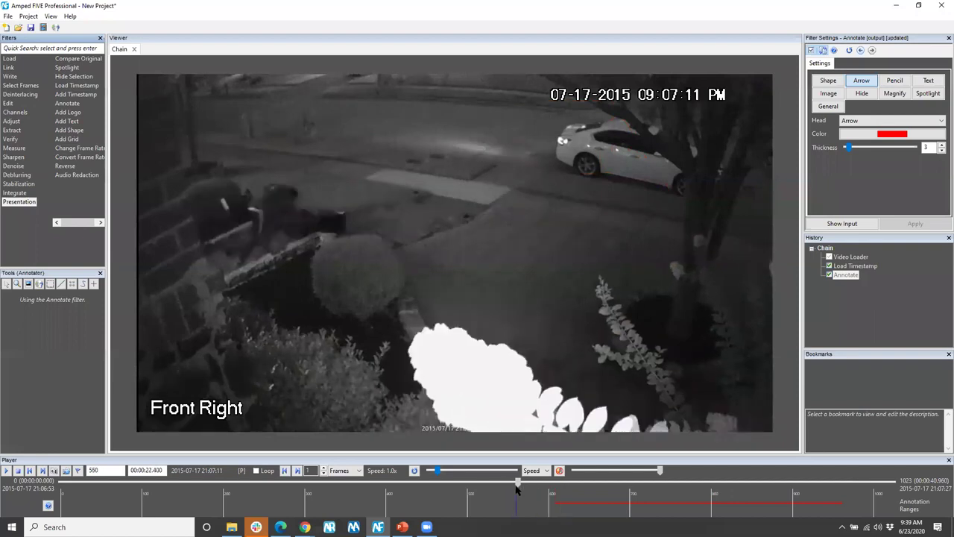
left_click(892, 134)
left_click(27, 65)
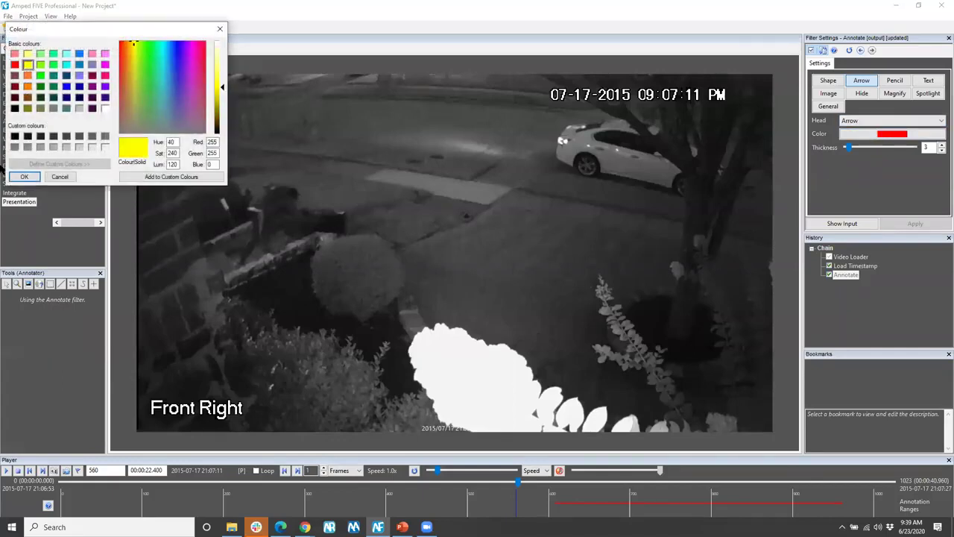
left_click(23, 177)
left_click_drag(204, 175, 256, 216)
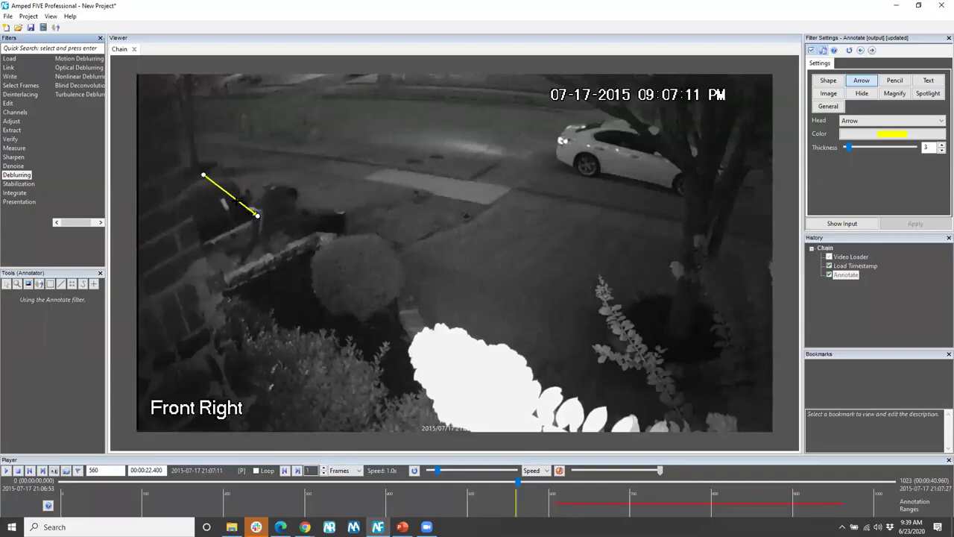
- Move the arrow along with the walking figure through frame 580, and finish the arrow annotation
scroll(213, 183, "up", 2)
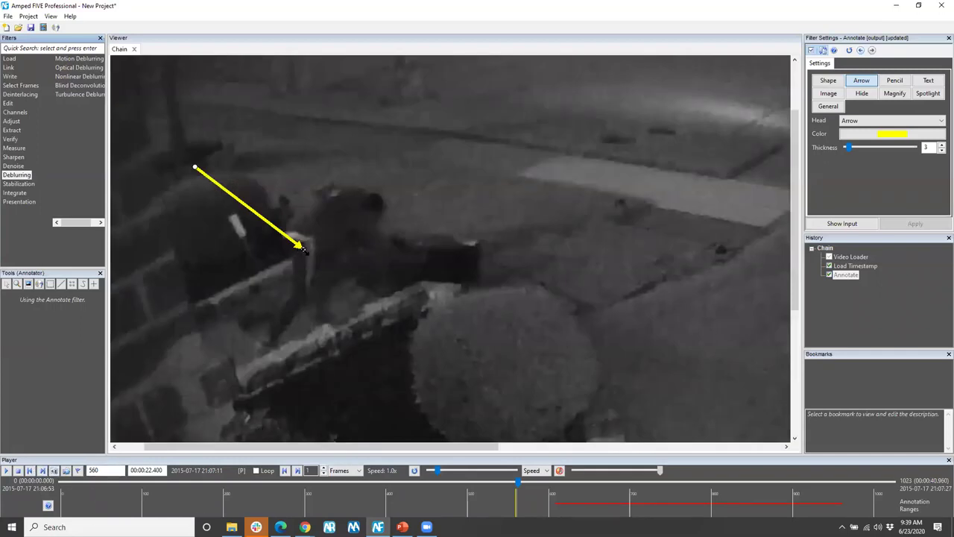
mouse_move(304, 247)
left_mouse_down()
mouse_move(331, 228)
mouse_move(356, 232)
mouse_move(333, 221)
mouse_move(475, 214)
left_mouse_up()
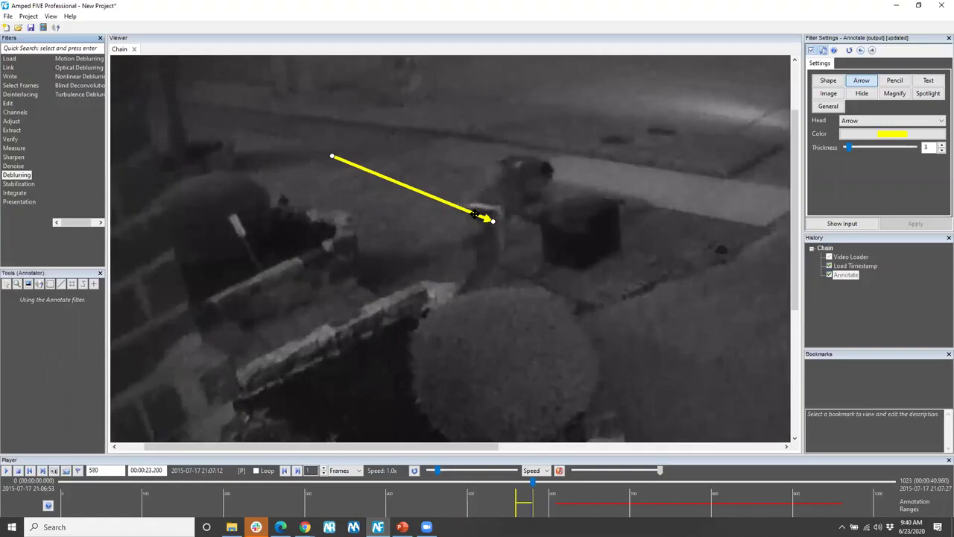
left_click(861, 83)
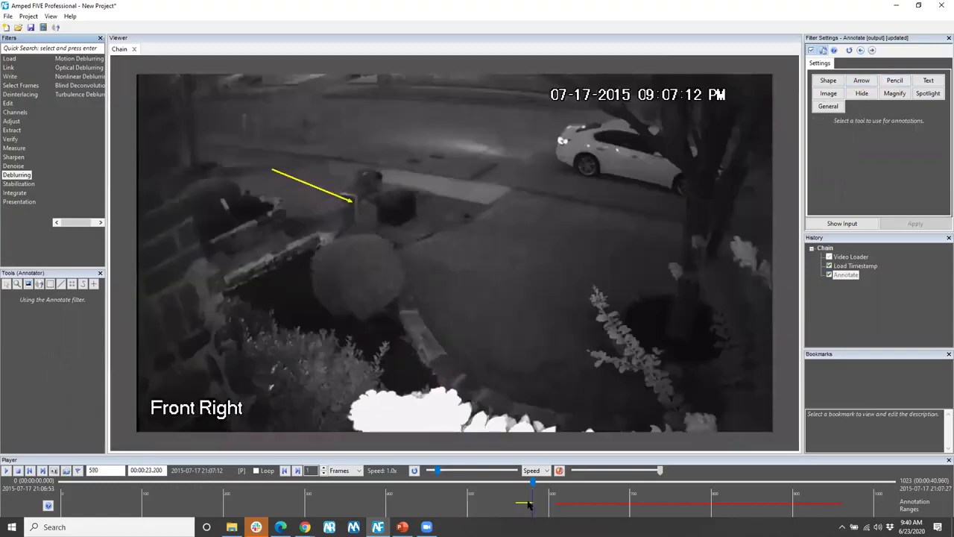
- Rewind to before the arrow annotation, play through both the arrow and magnifier sections, and pause at frame 894
left_click_drag(525, 486, 496, 484)
left_click(6, 472)
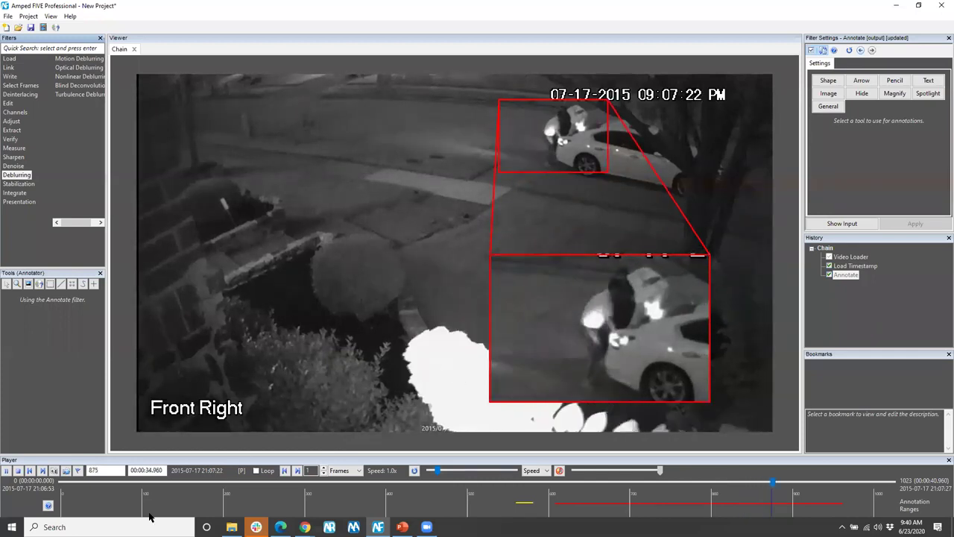
left_click(6, 471)
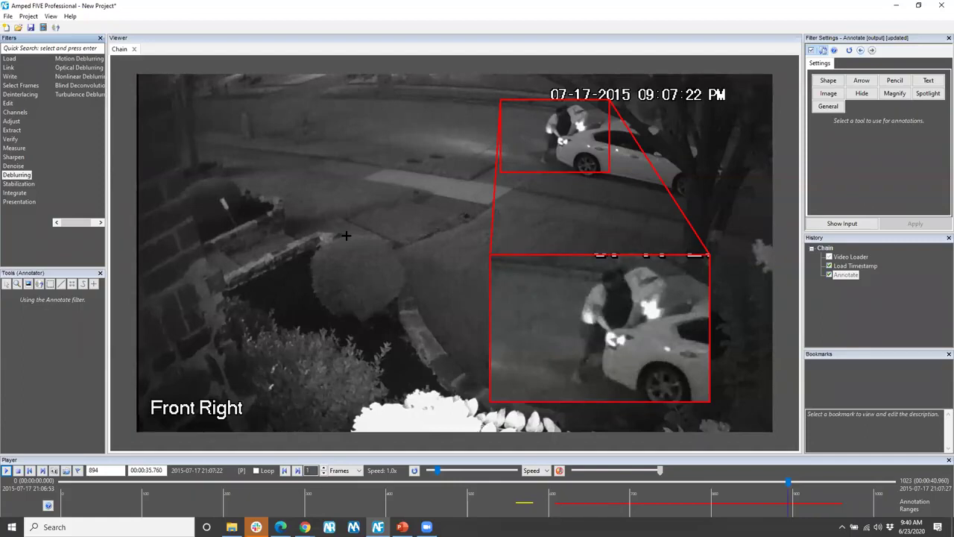
- Add a Video Writer filter after the annotation, start writing the clip in mkv - H264 format at 25 fps, and cancel the export
left_click(503, 238)
left_click(11, 76)
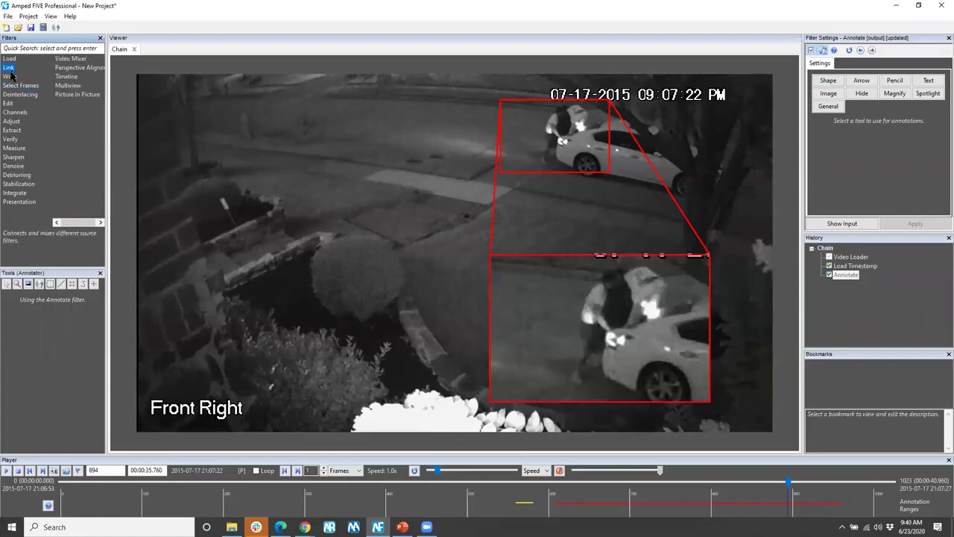
left_click(74, 68)
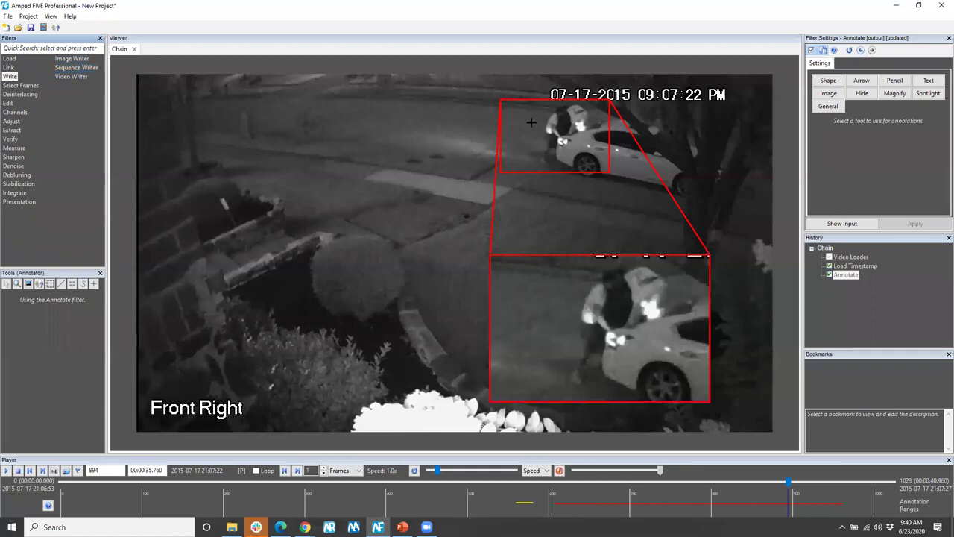
left_click(876, 321)
left_click(7, 77)
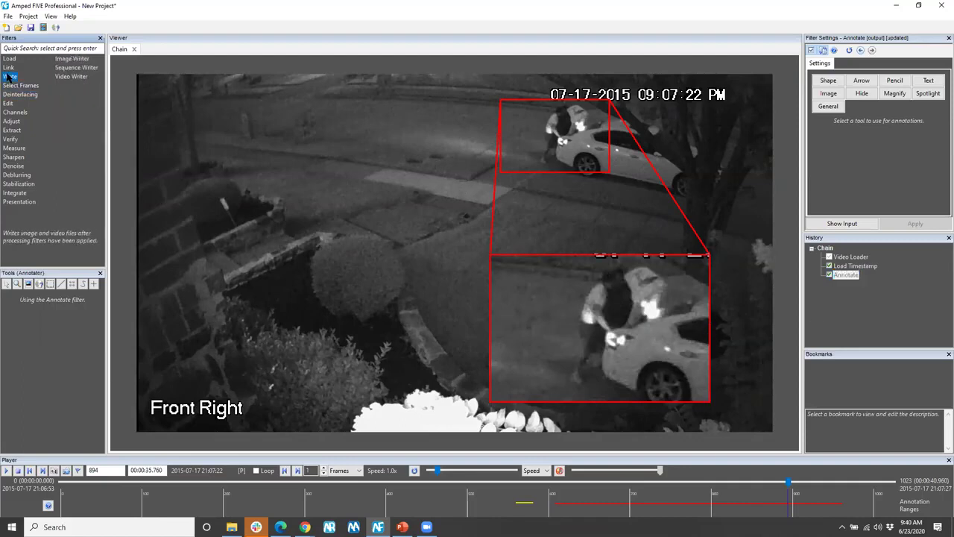
double_click(71, 76)
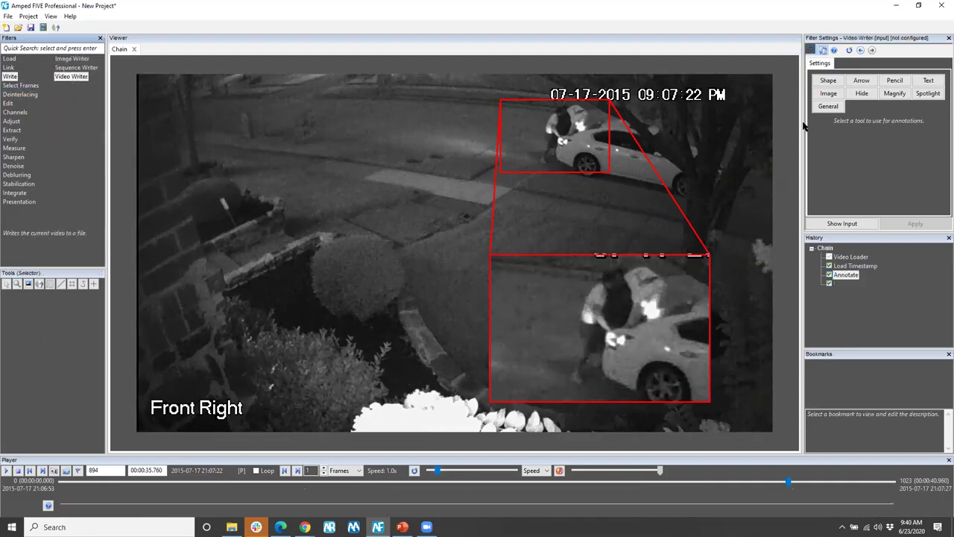
left_click(908, 227)
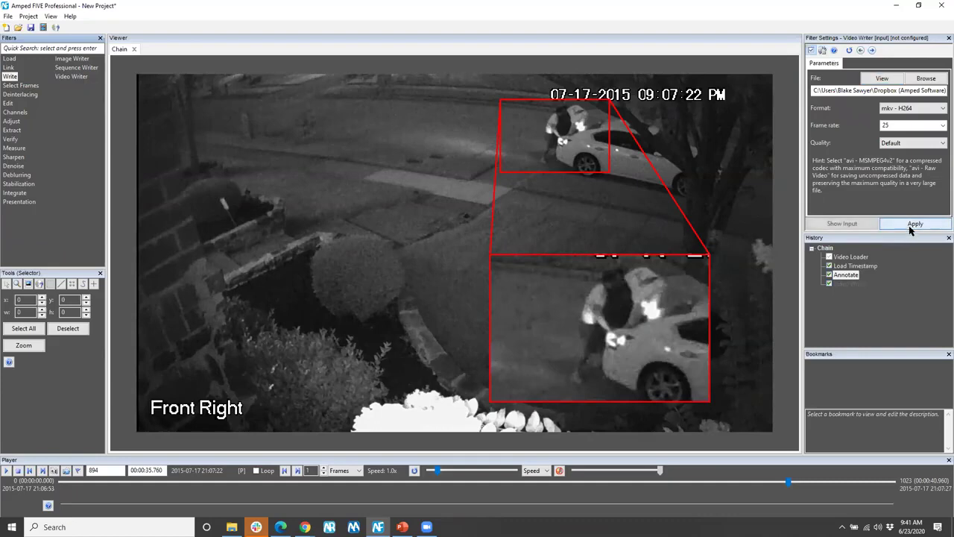
left_click(903, 226)
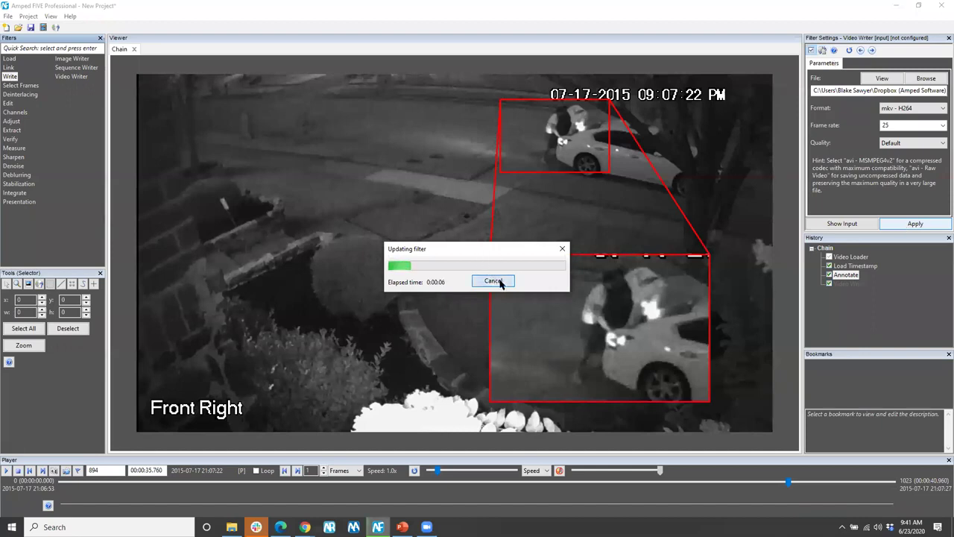
left_click(498, 282)
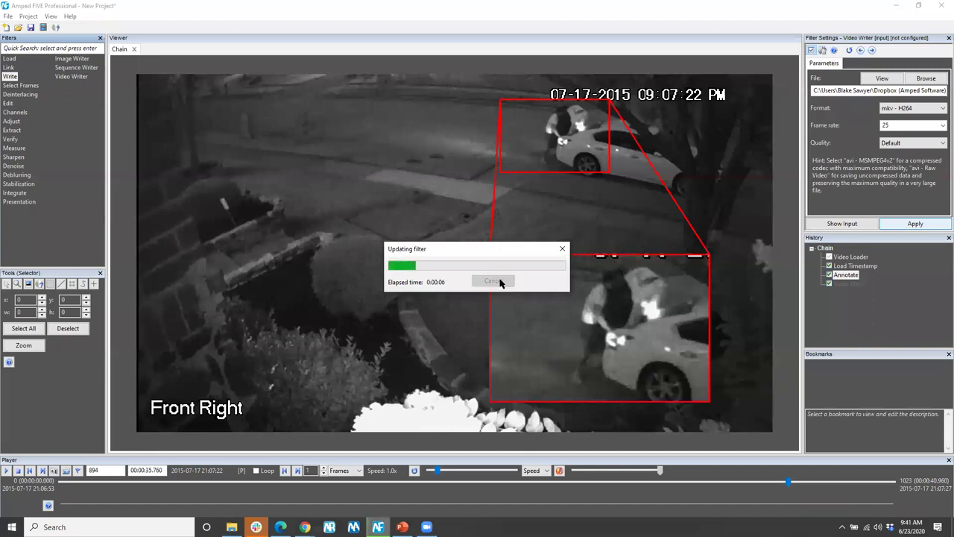
left_click(563, 250)
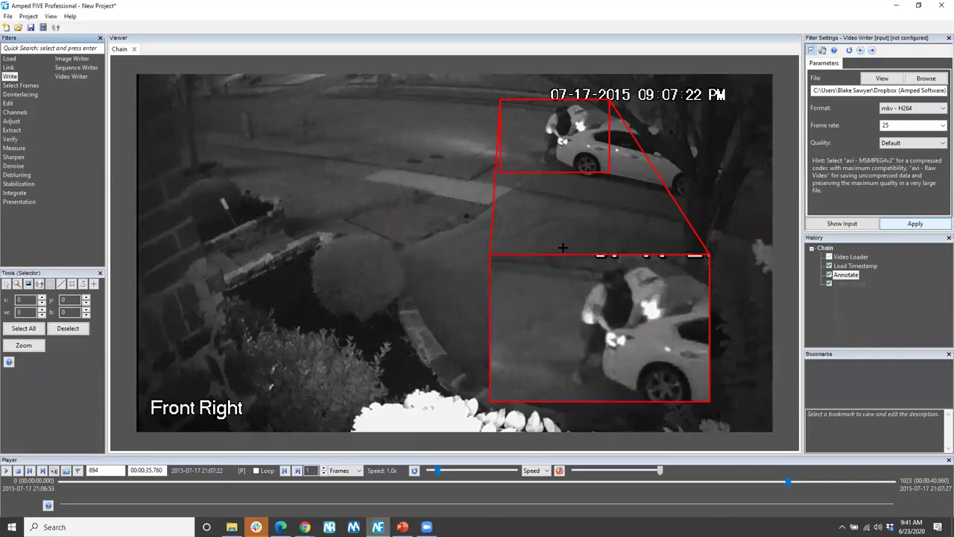
- Start a new project without saving the current one, and load 08 - audio.mp4 from the Samples folder
left_click(8, 27)
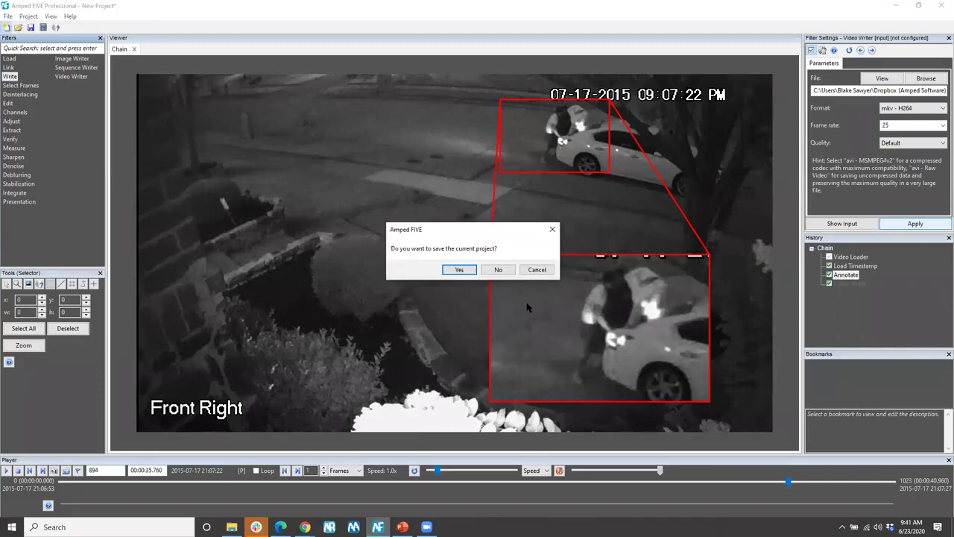
left_click(498, 271)
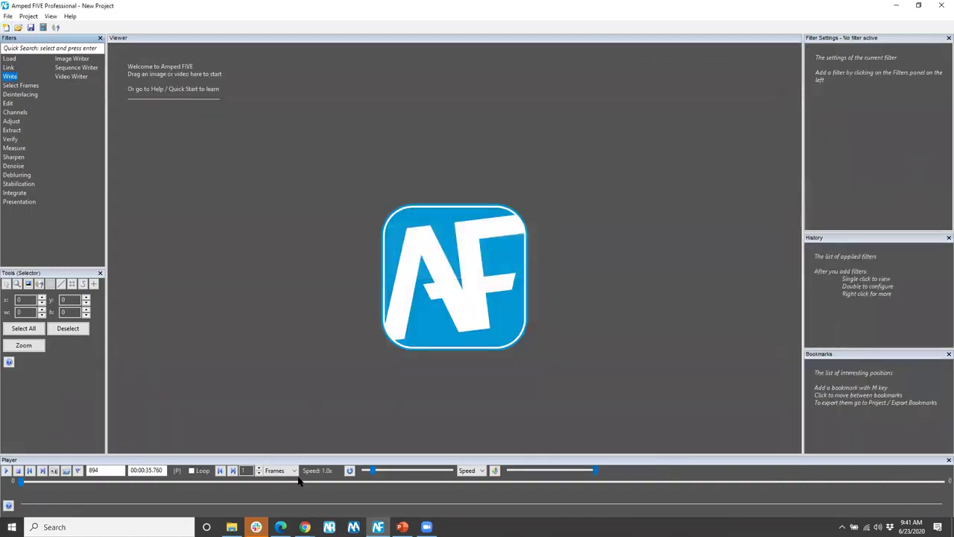
left_click(232, 527)
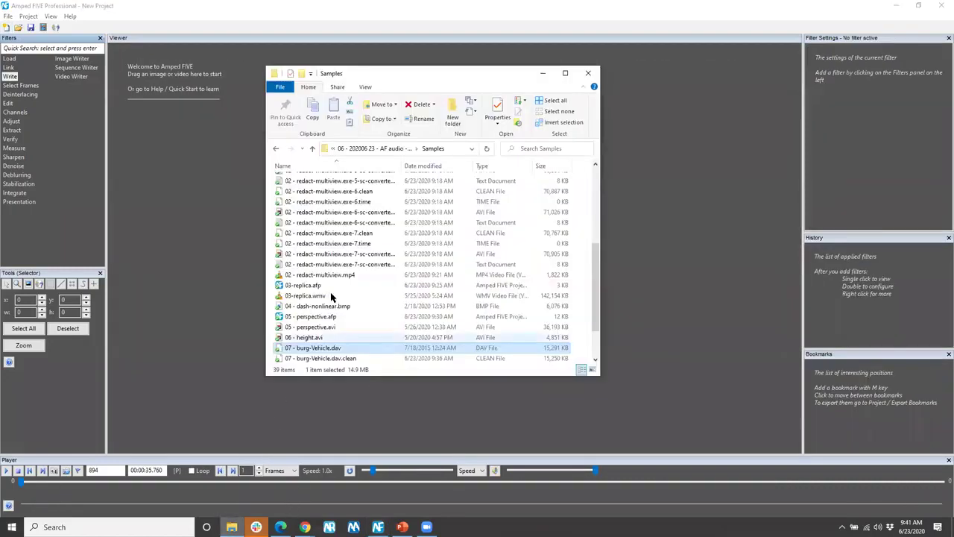
scroll(331, 298, "down", 2)
left_click_drag(309, 357, 186, 317)
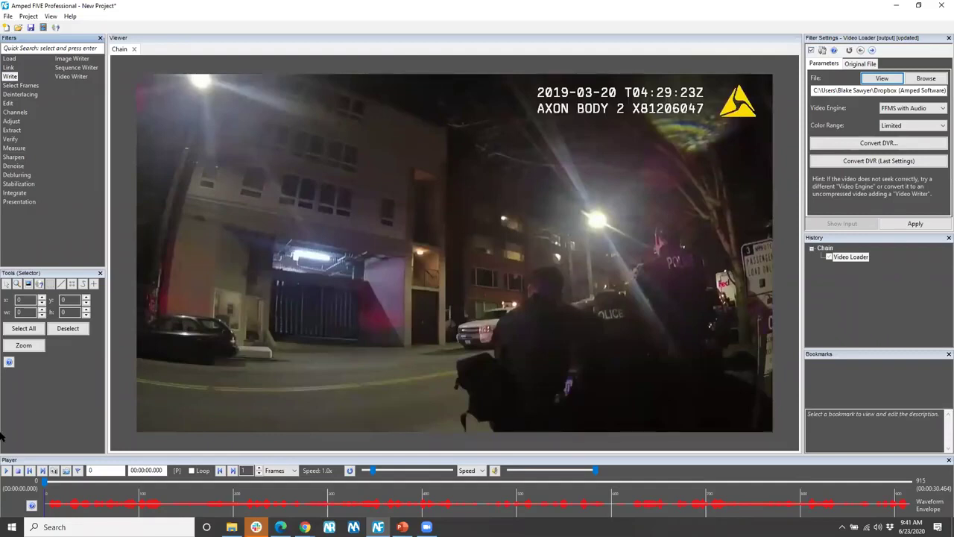
- Play the body-camera clip from the first frame to listen to its audio track, and pause at frame 732
left_click(5, 471)
left_click_drag(186, 475, 349, 477)
left_click_drag(131, 486, 18, 477)
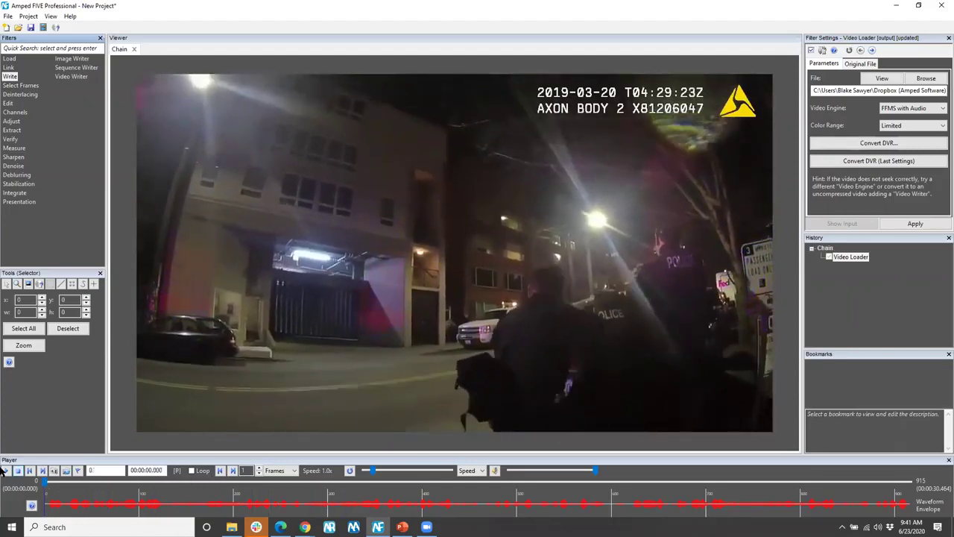
left_click(8, 471)
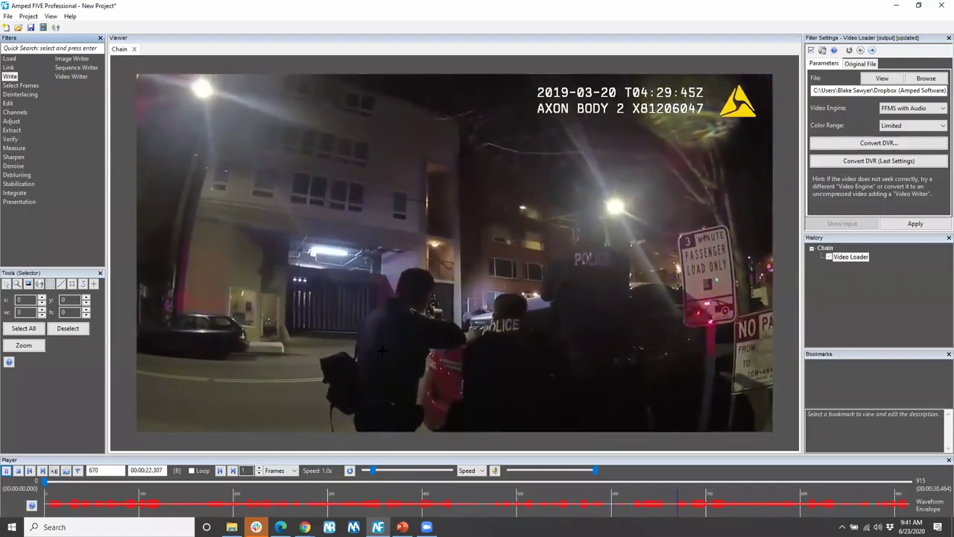
left_click(6, 470)
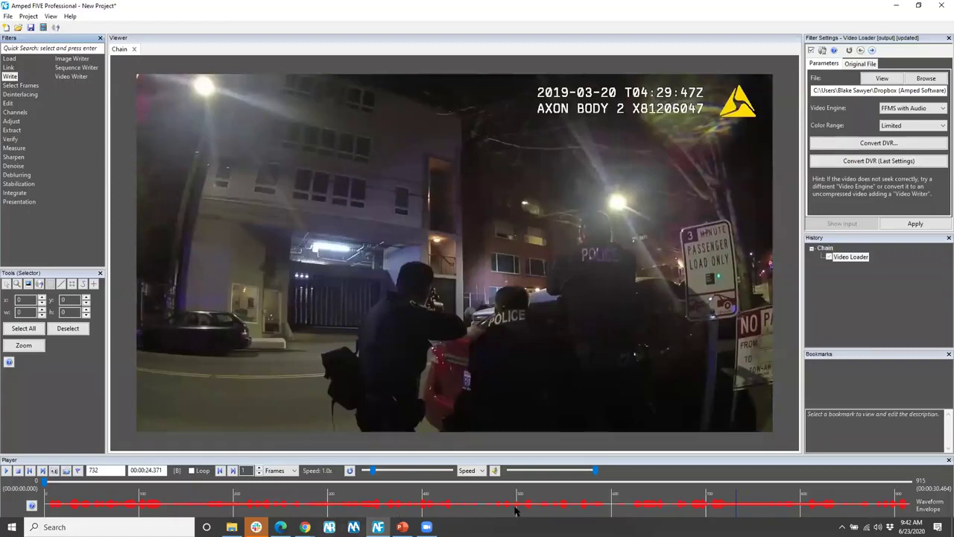
- Return to about frame 5, play the opening words of the clip, and pause at frame 23
left_click(520, 481)
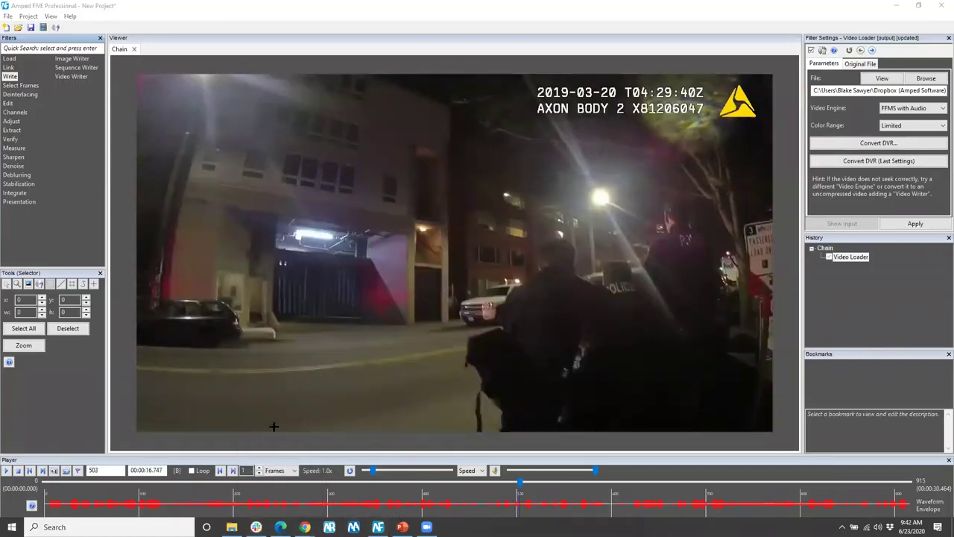
left_click(54, 507)
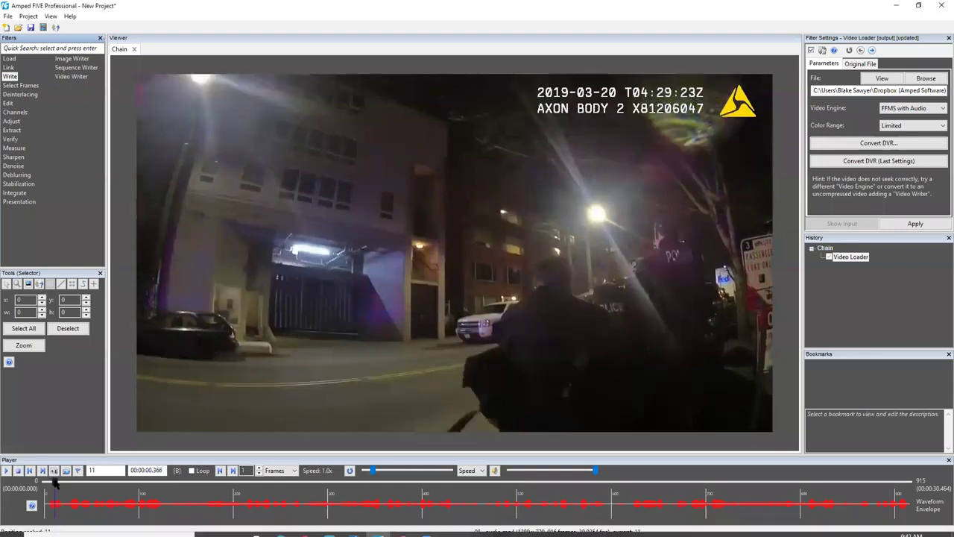
left_click(48, 483)
left_click_drag(48, 484, 48, 484)
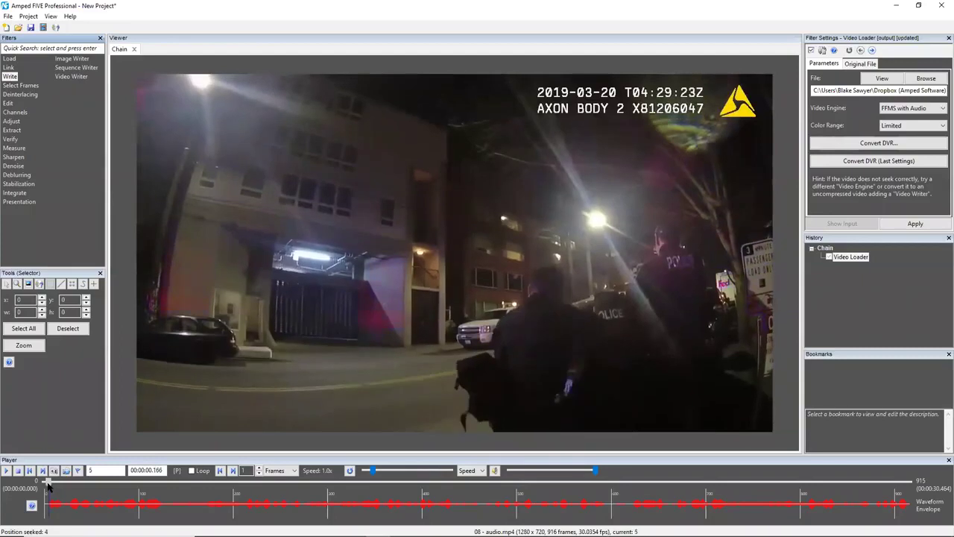
left_click(6, 471)
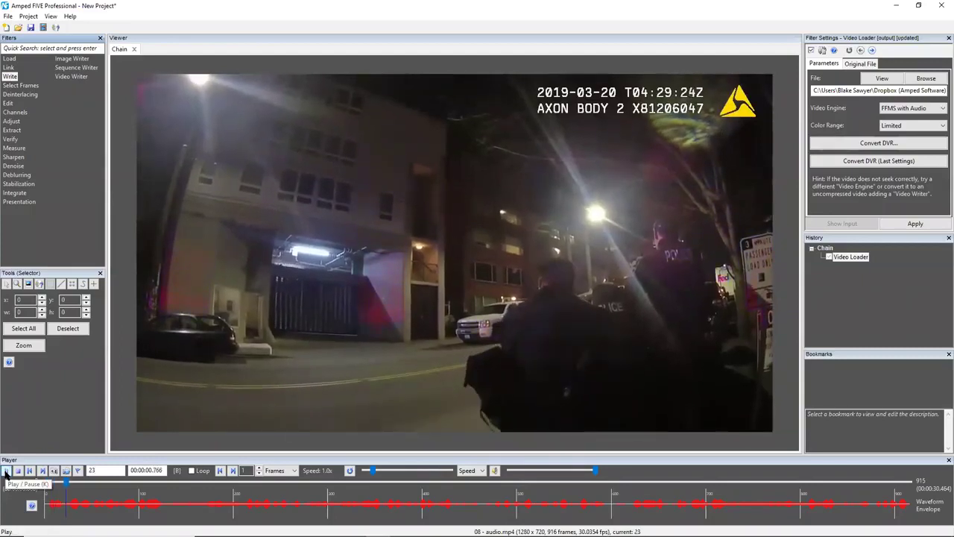
left_click(6, 471)
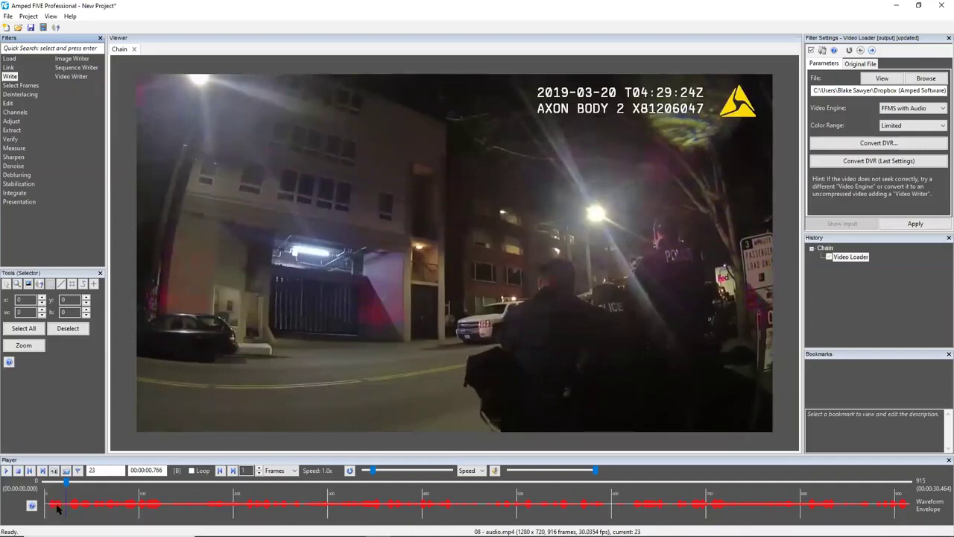
- Magnify the audio timeline around the opening frames until the actual waveform replaces the envelope, and examine it
scroll(54, 504, "up", 2)
left_click(60, 503)
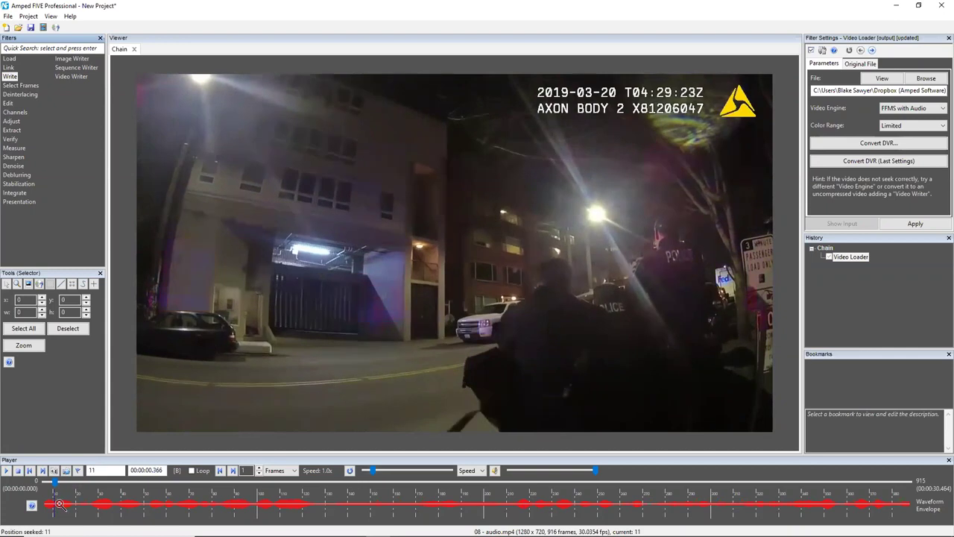
scroll(63, 505, "up", 2)
left_click(59, 505)
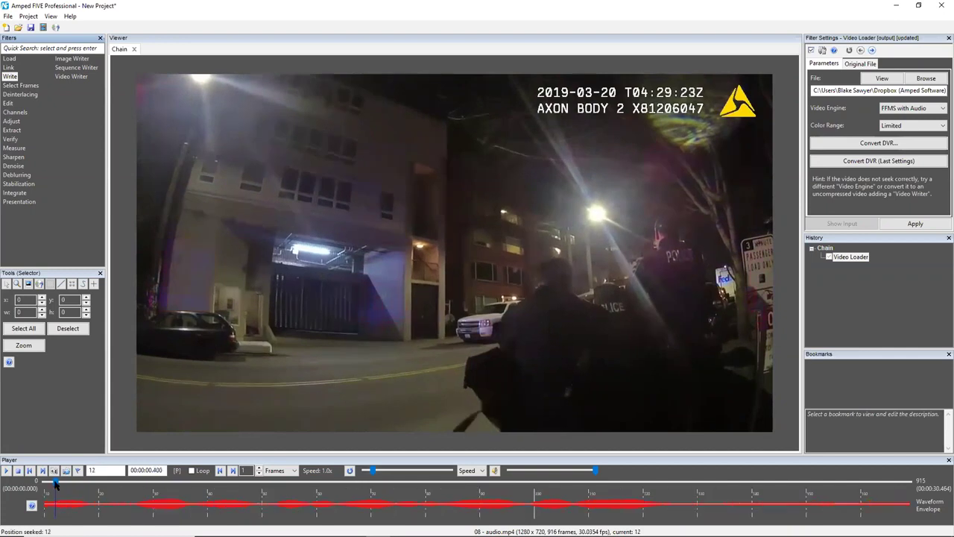
left_click(52, 489)
left_click(37, 484)
scroll(69, 502, "up", 2)
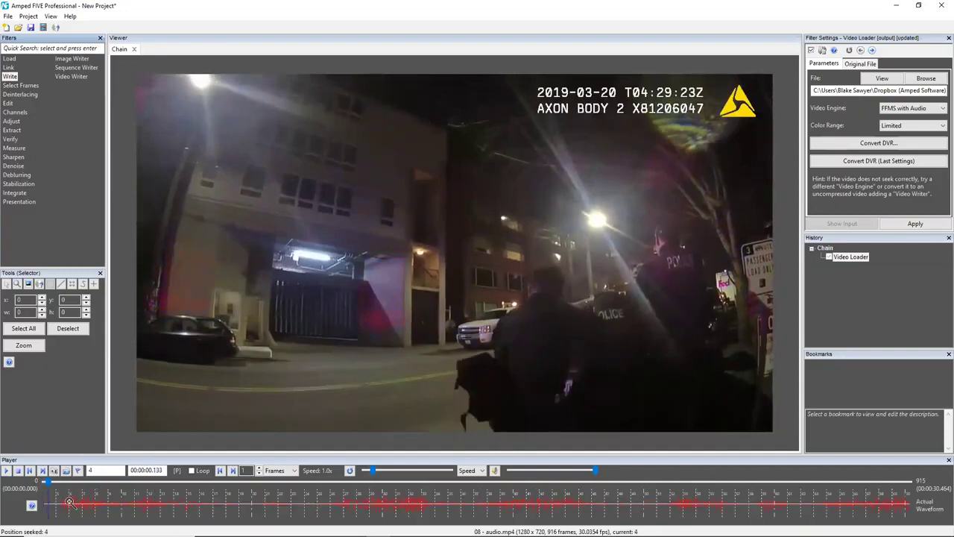
scroll(69, 502, "up", 2)
left_click(67, 506)
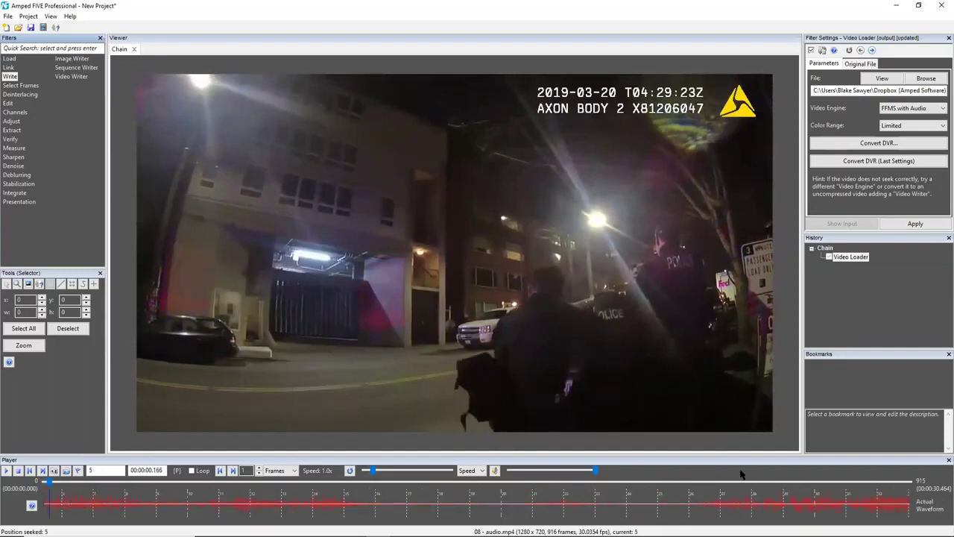
- Zoom the audio timeline back out to roughly the first 160 frames, return to frame 0, and enlarge the waveform's amplitude
scroll(78, 501, "down", 2)
left_click(82, 499)
scroll(95, 509, "down", 2)
left_click(96, 510)
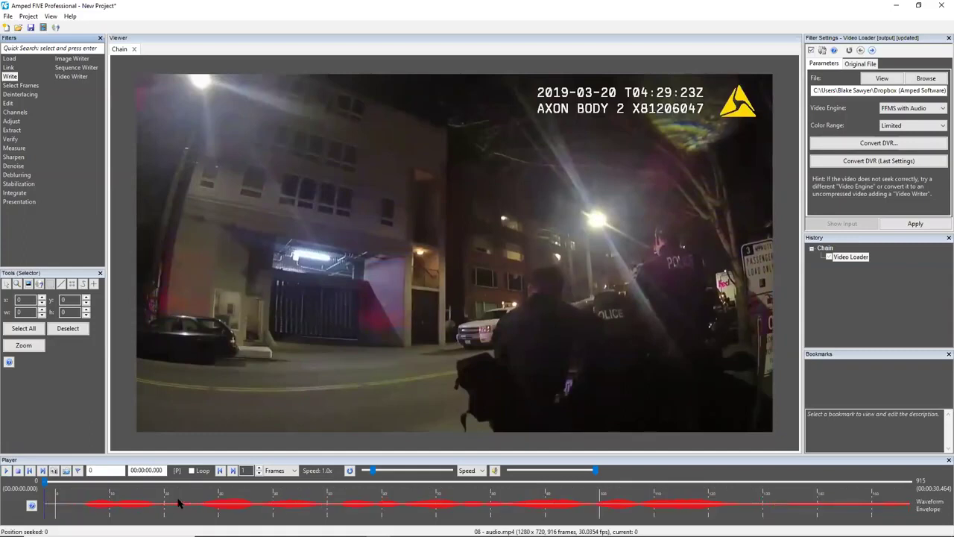
mouse_move(47, 483)
left_mouse_down()
mouse_move(101, 484)
mouse_move(46, 483)
left_mouse_up()
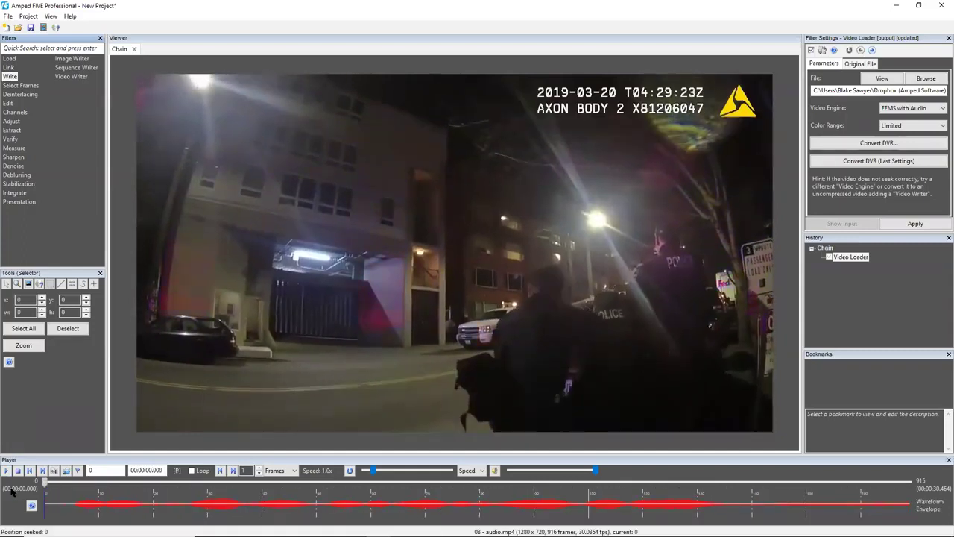
left_click(64, 504)
right_click(91, 496)
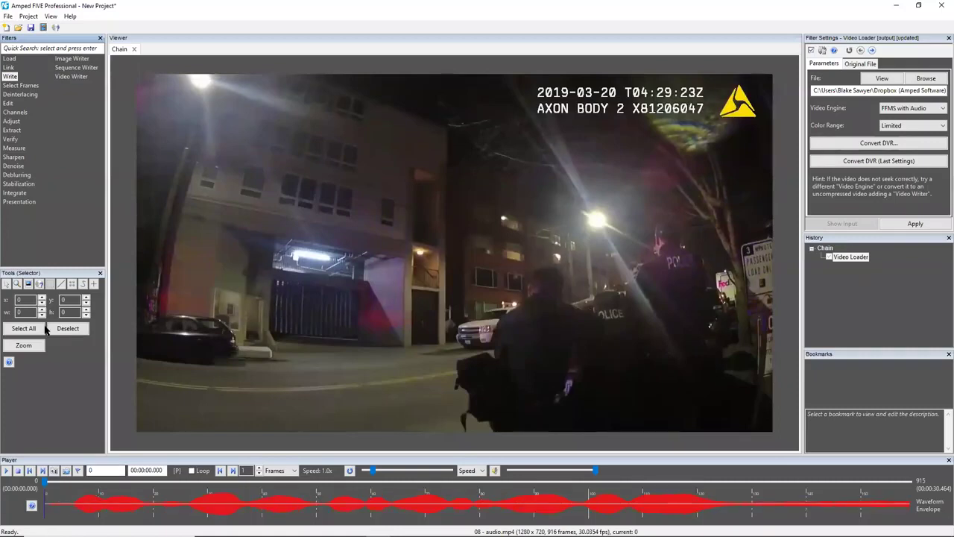
- Add the Audio Redaction presentation filter to the loaded clip
left_click(21, 202)
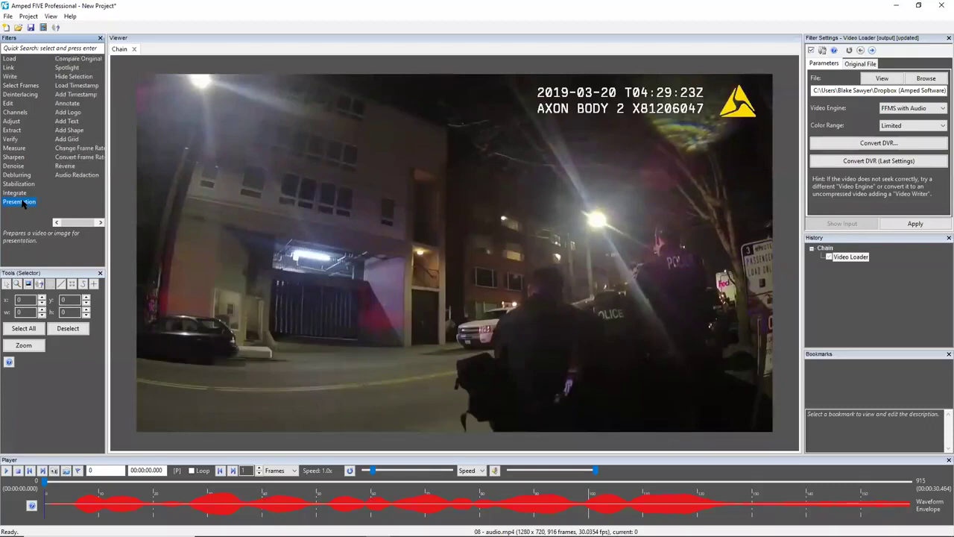
left_click(84, 175)
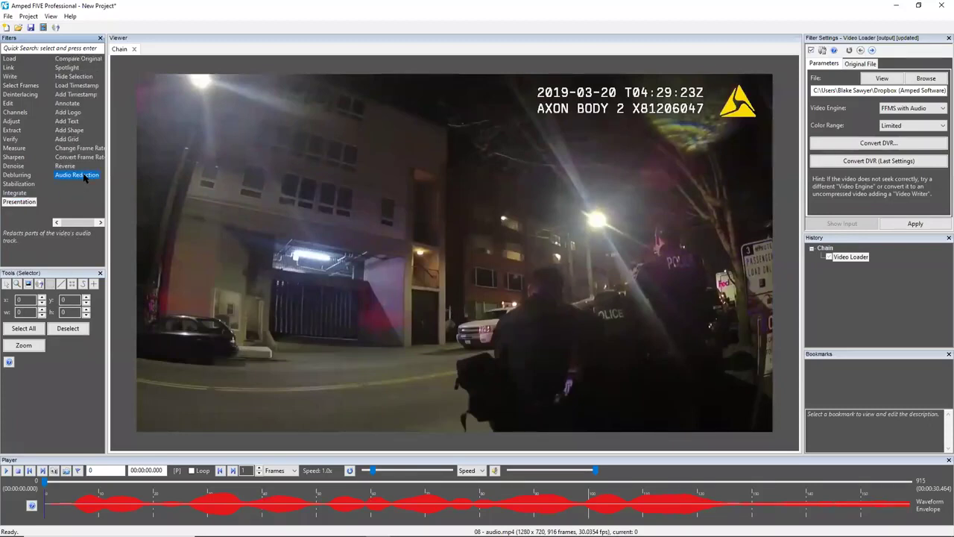
double_click(84, 176)
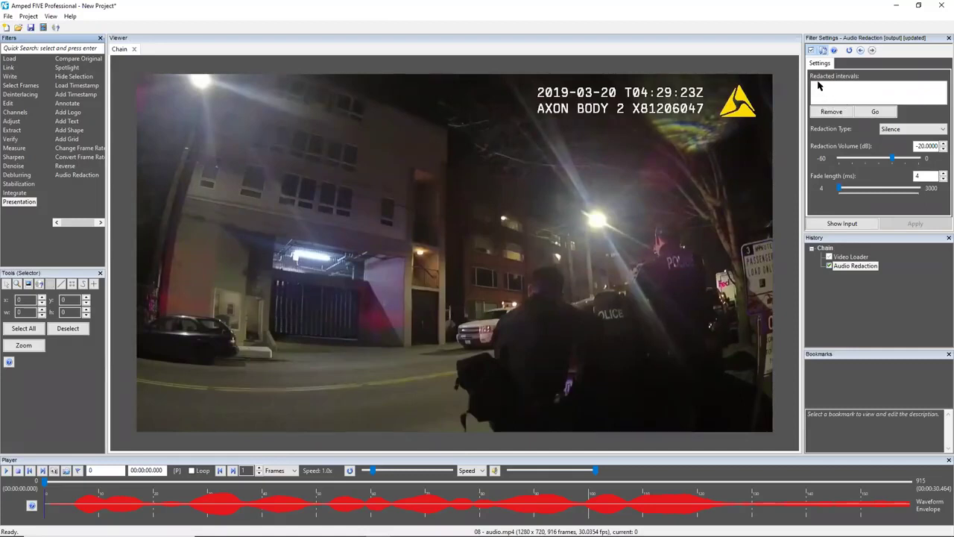
- Redact the audio from 00:00:00.170181 to 00:00:00.668549 with Silence, play the opening to check it, and return to frame 0
left_click(897, 129)
left_click(897, 130)
left_click_drag(72, 499, 154, 499)
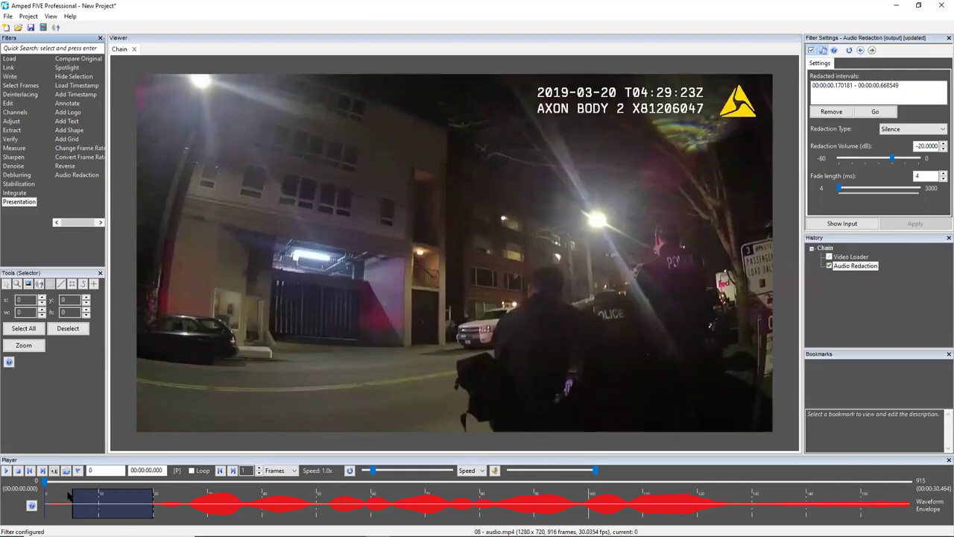
left_click(6, 471)
left_click(6, 472)
left_click(45, 483)
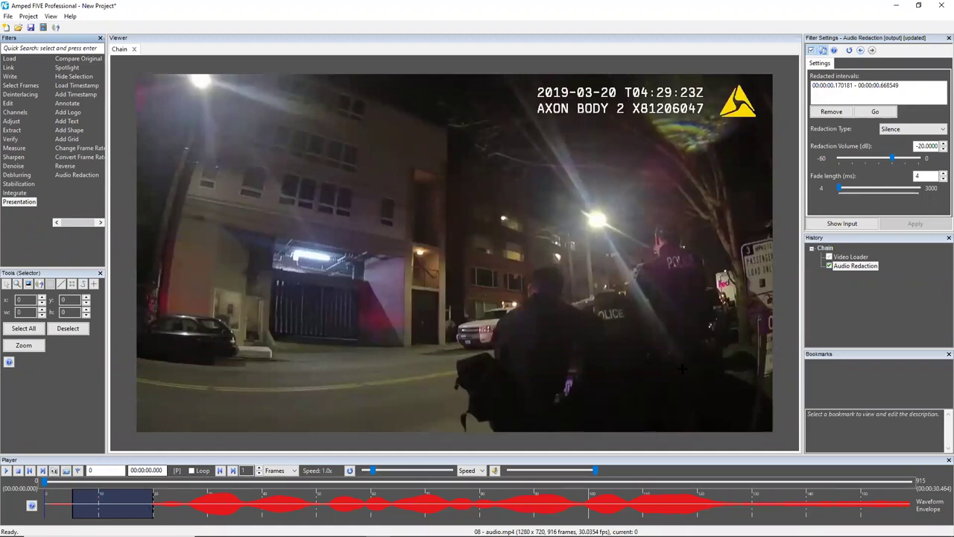
- Change the redaction type to Sinusoid at 1000 Hz, play past the redacted interval to check the tone, and rewind to frame 0
left_click(902, 129)
left_click(905, 154)
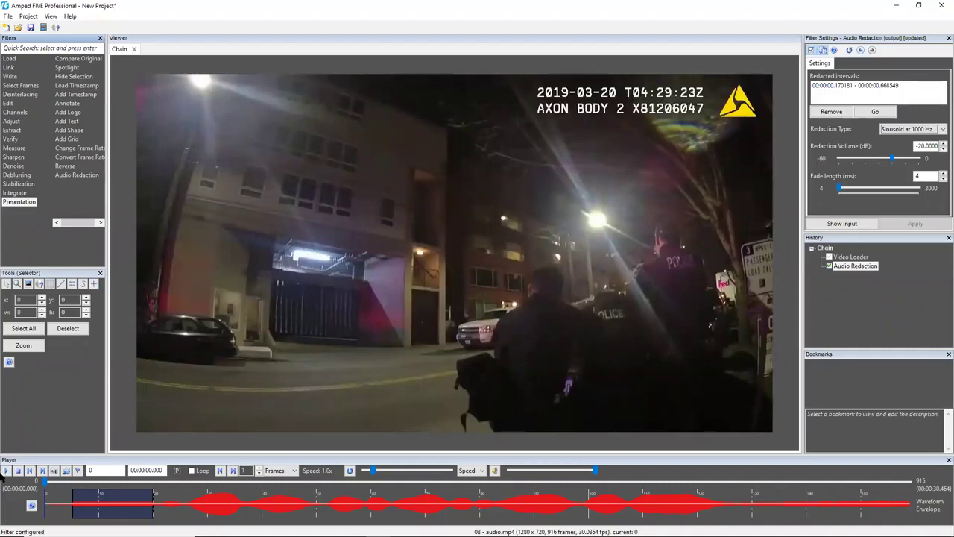
left_click(6, 471)
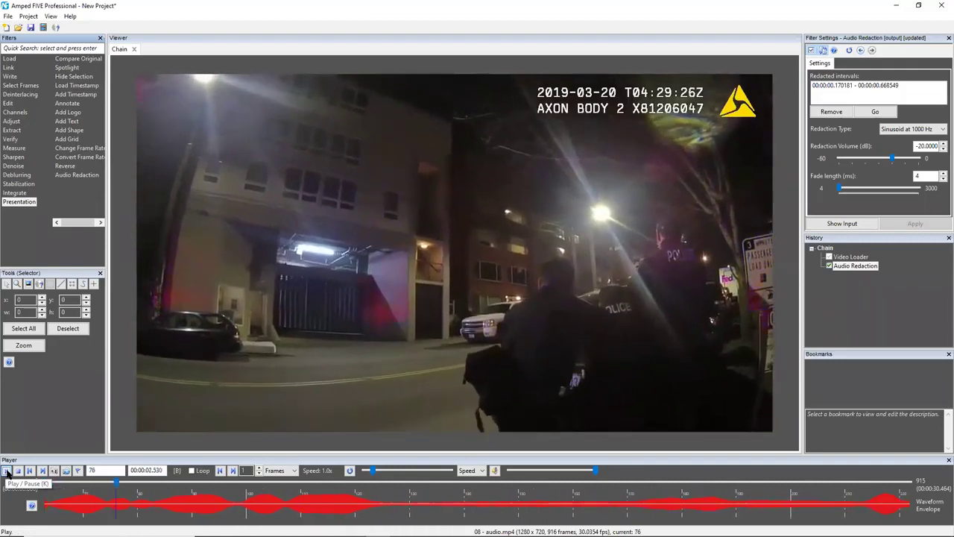
left_click(6, 472)
scroll(298, 498, "up", 3)
scroll(306, 501, "up", 5)
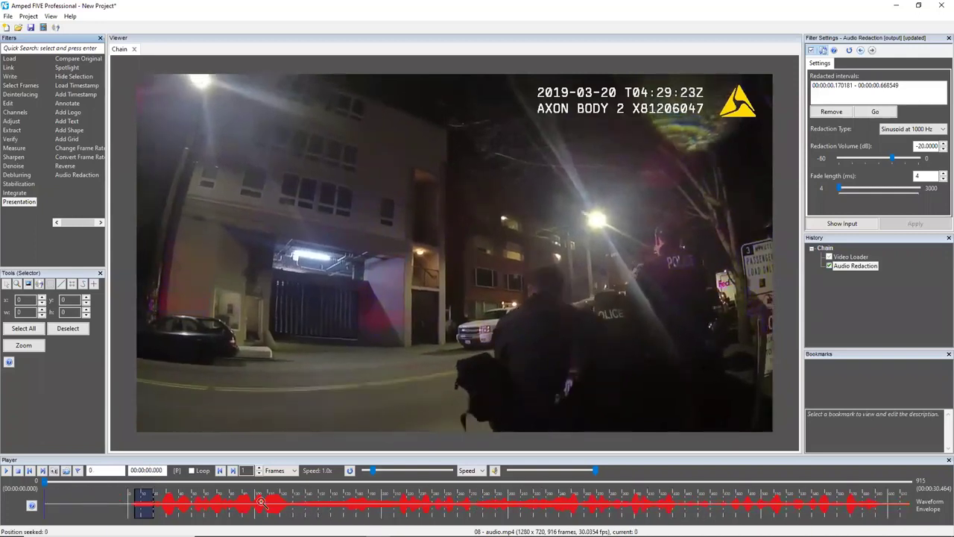
- Play the clip from frame 214, pause at frame 656, and redact the audio from 00:00:21.270703 to 00:00:21.913129
scroll(262, 500, "down", 1)
left_click_drag(56, 483, 246, 484)
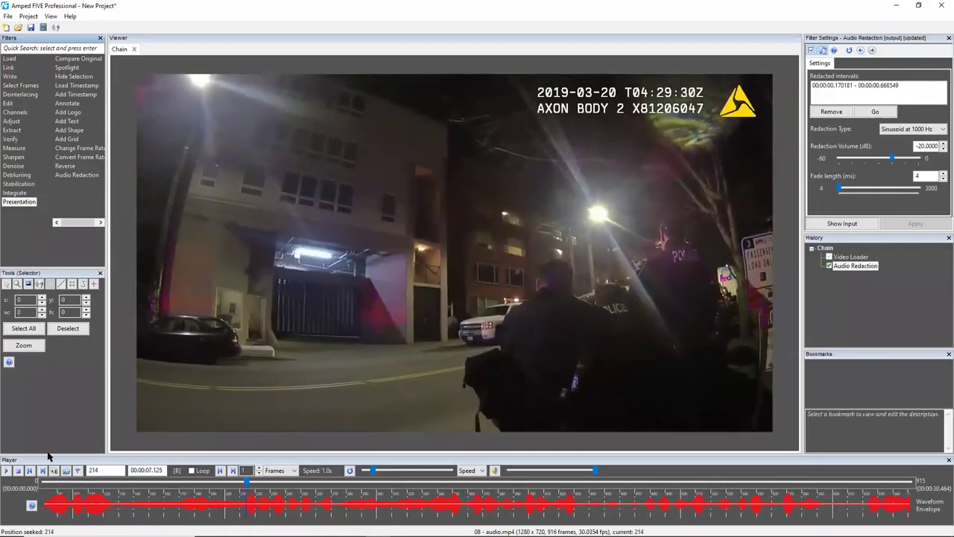
left_click(7, 471)
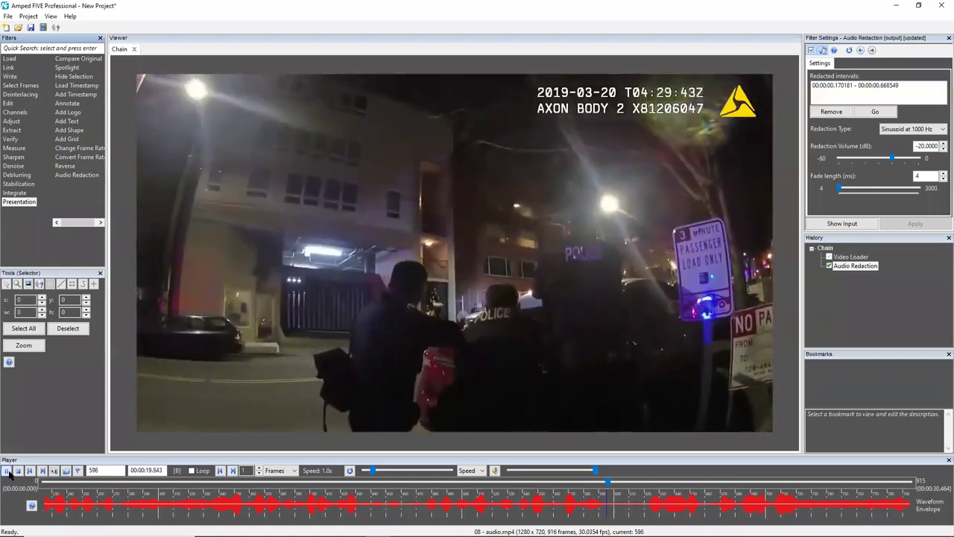
left_click(6, 473)
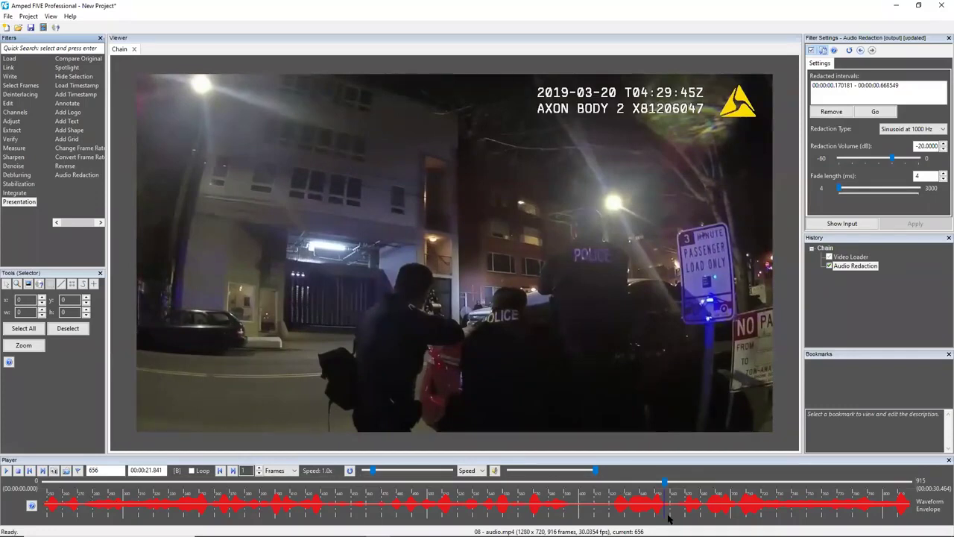
left_click_drag(637, 504, 647, 504)
- Play the clip from frame 778 towards its end, pause, and redact the audio from 00:00:28.517211 to 00:00:29.181429
left_click(709, 481)
left_click_drag(754, 486, 643, 516)
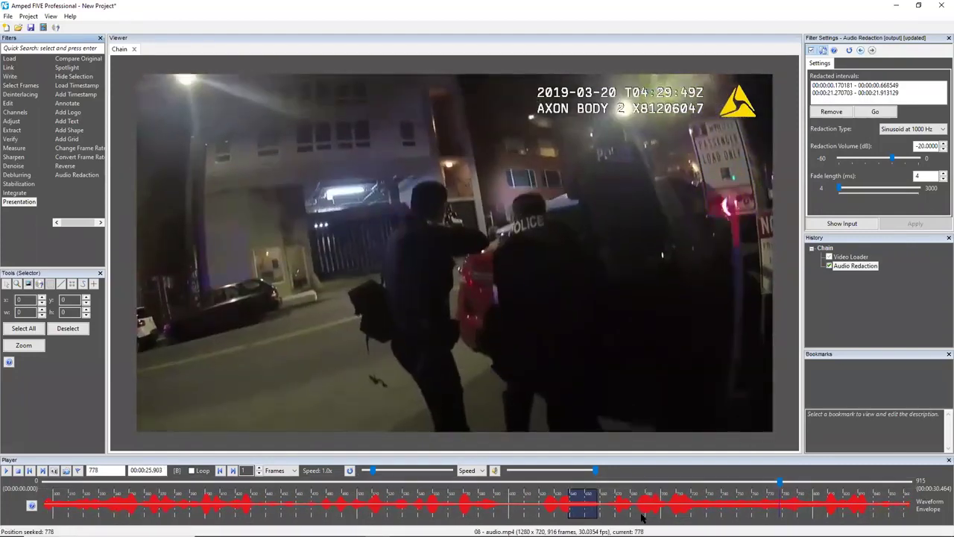
left_click(7, 470)
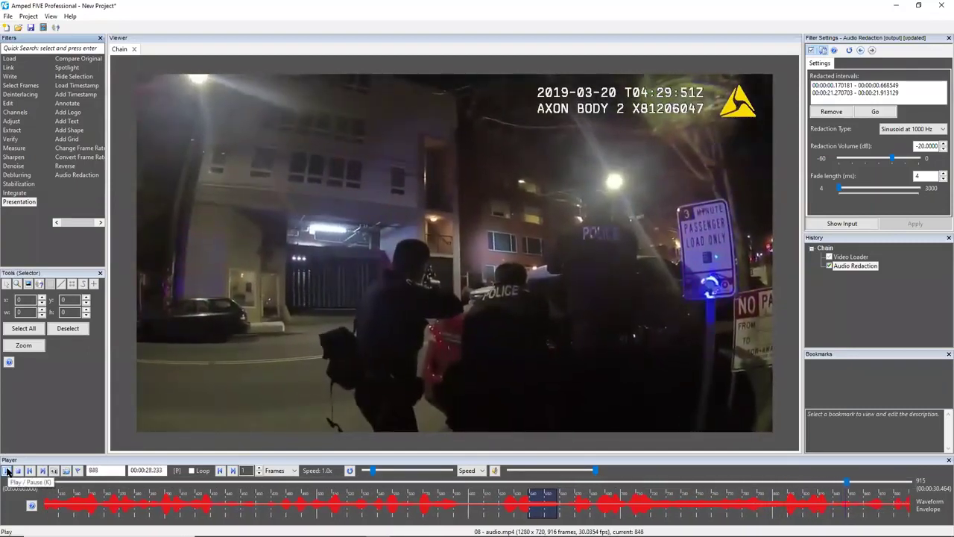
left_click(7, 471)
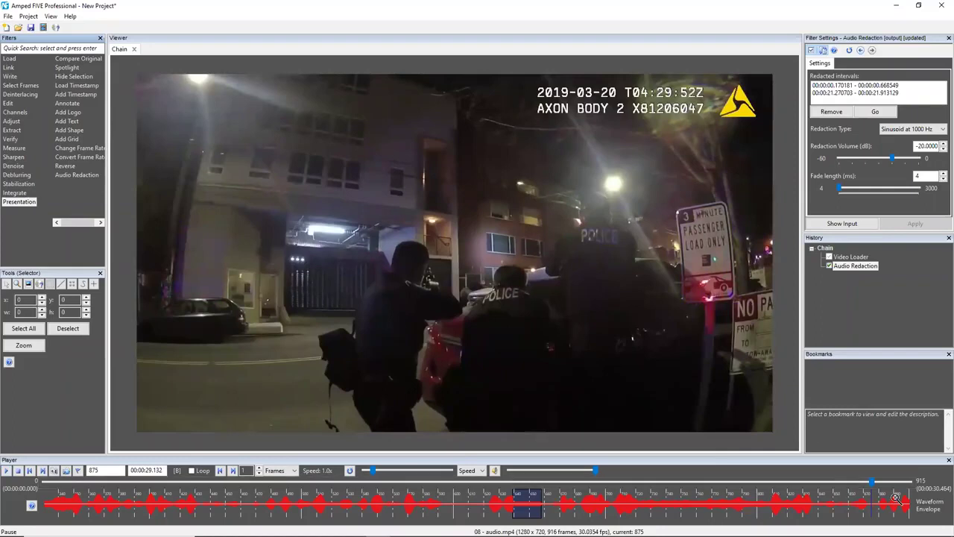
left_click_drag(844, 506, 885, 497)
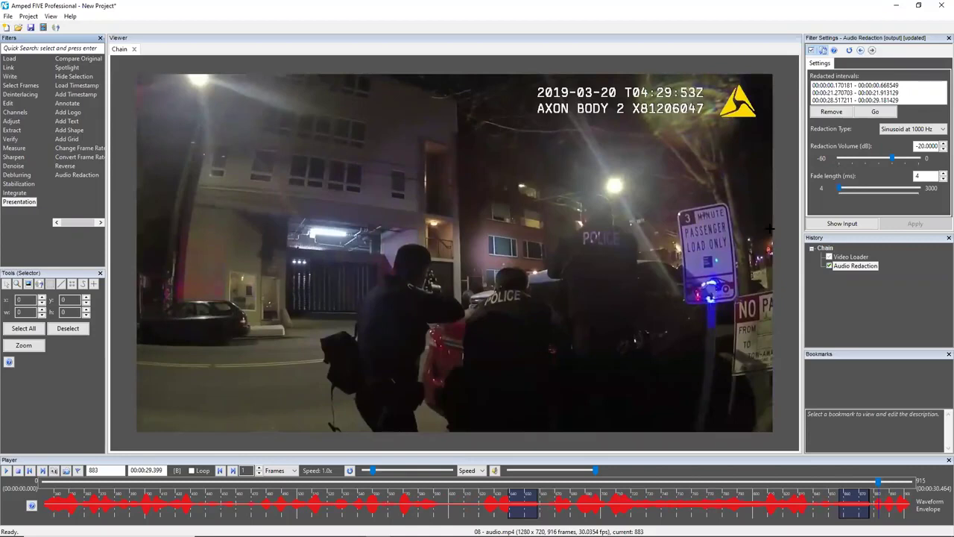
- Save the project as 08 - audio.afp in the Samples folder, as required for generating a report
mouse_move(14, 186)
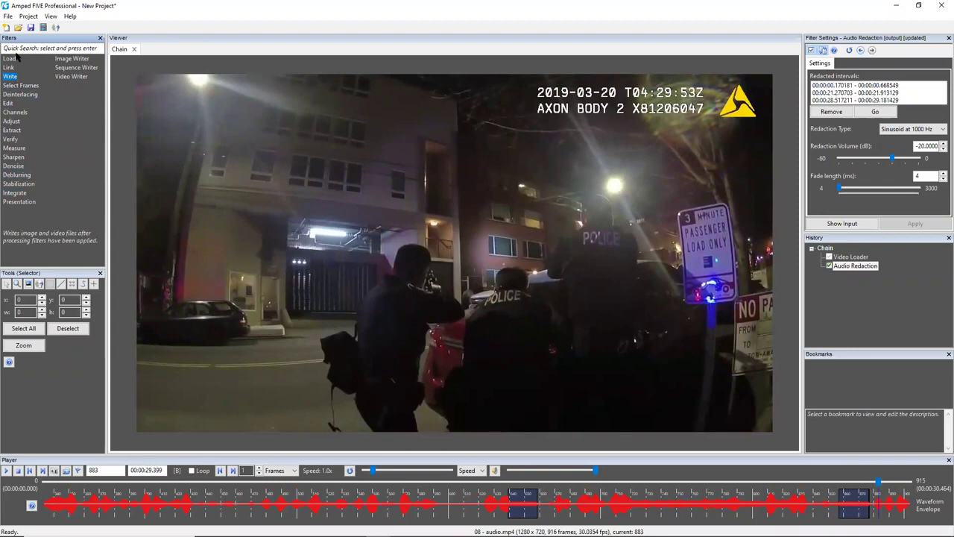
left_click(27, 16)
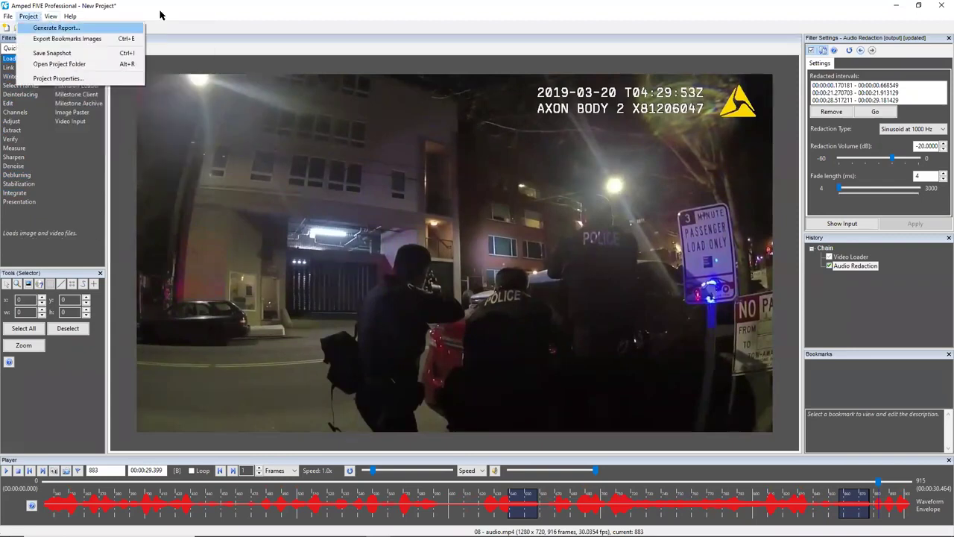
left_click(104, 28)
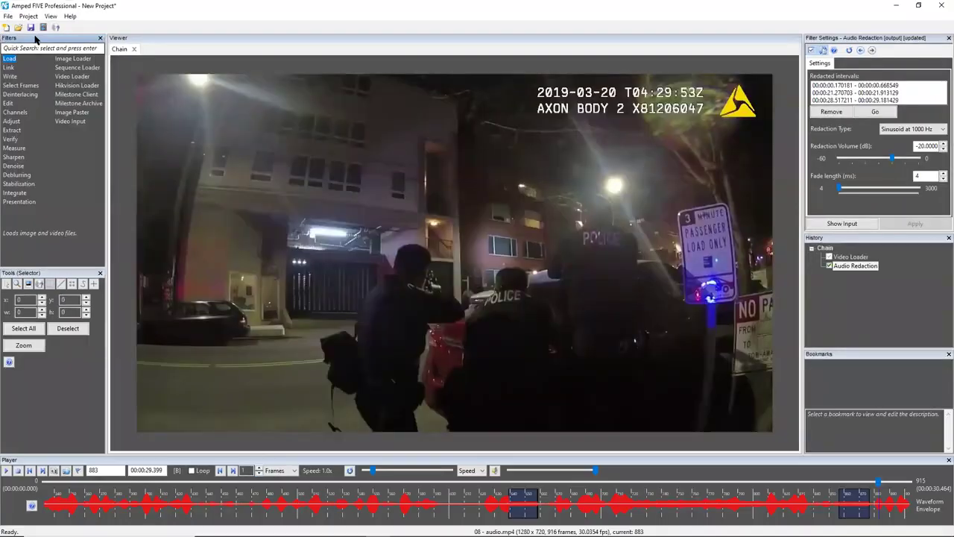
left_click(32, 28)
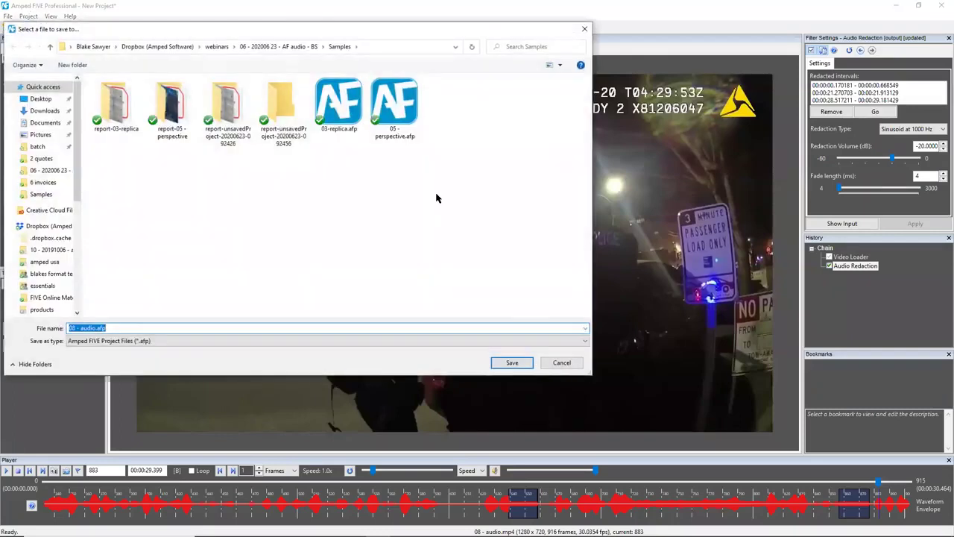
left_click(511, 363)
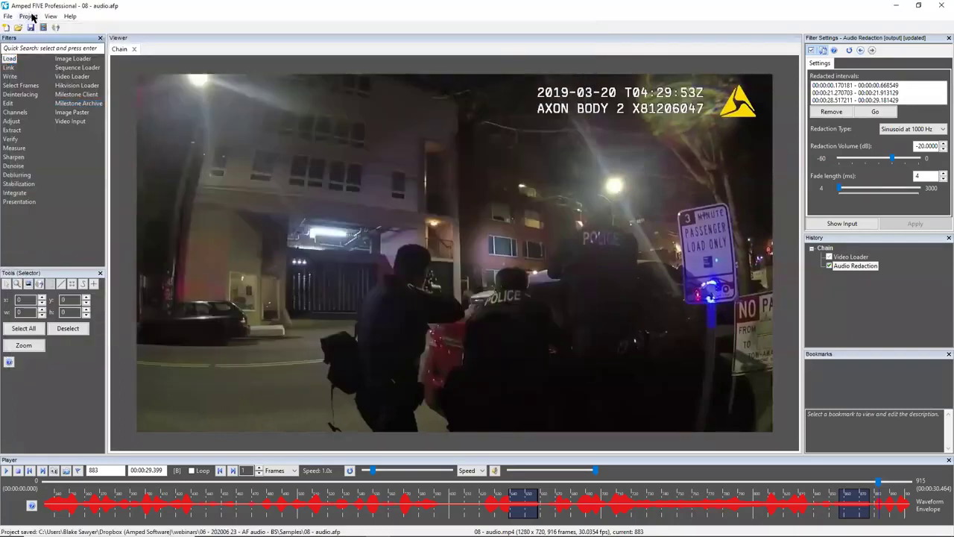
- Generate the project report as a PDF with the Default template, leaving out disabled filters and opening the file once generated
left_click(50, 15)
left_click(45, 28)
left_click(179, 66)
left_click(149, 82)
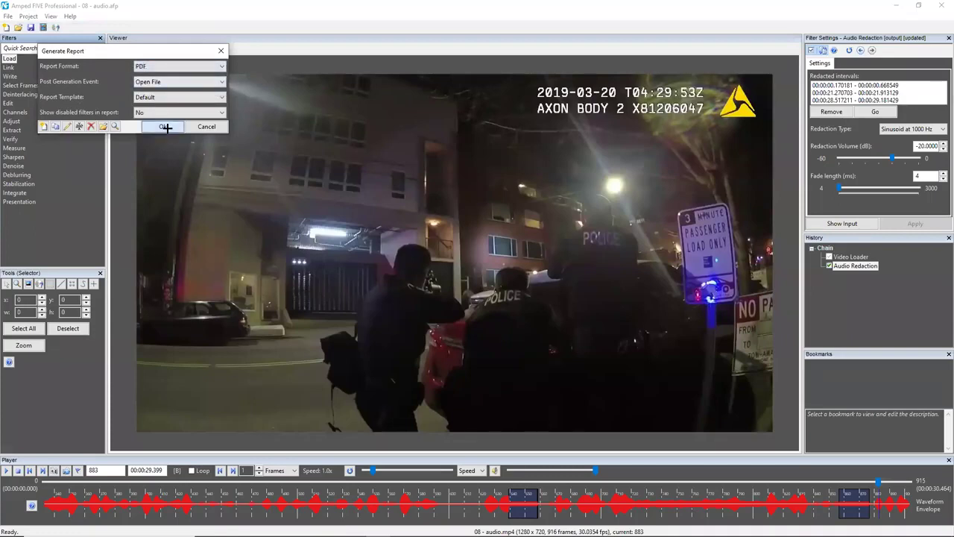
left_click(163, 126)
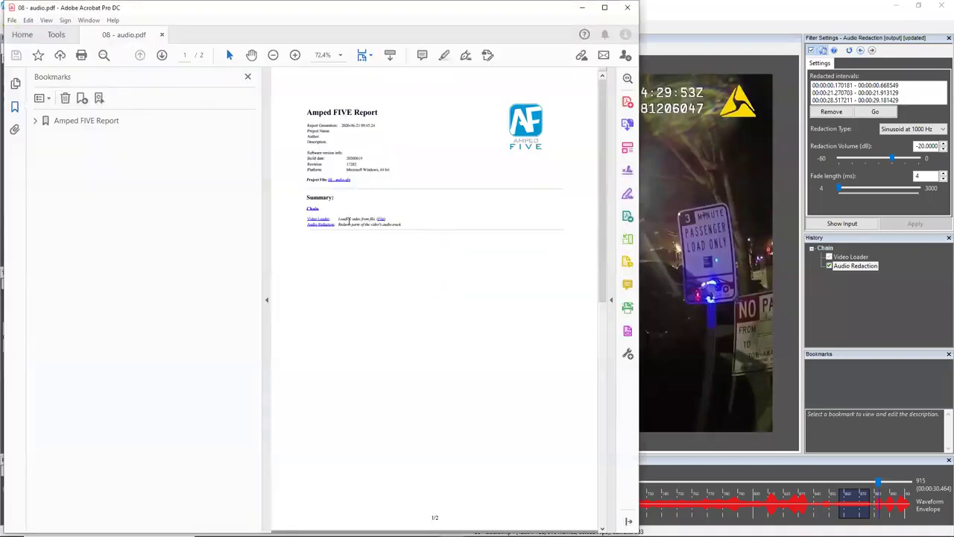
- Examine the Audio Redaction parameters and redacted intervals in the PDF report at a readable size, and close the report
left_click(324, 225)
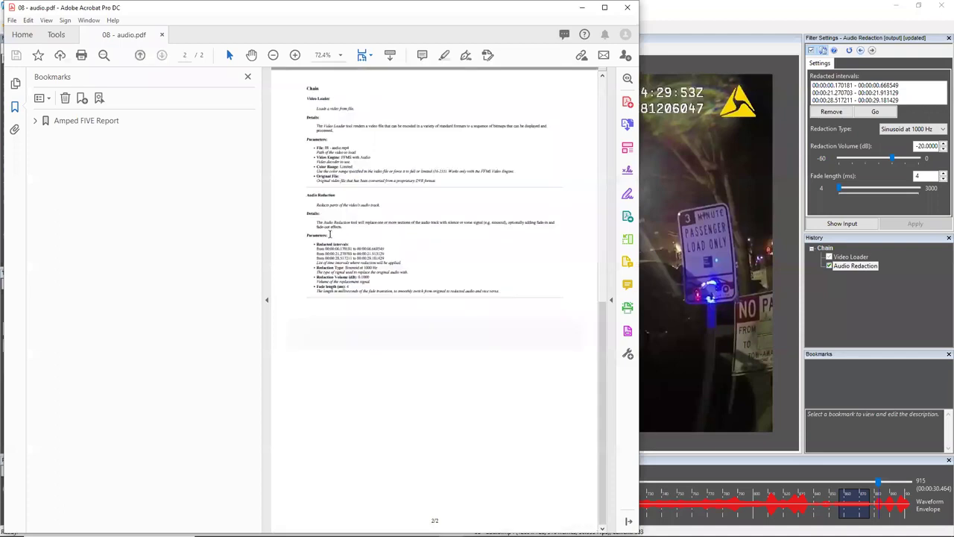
left_click_drag(316, 243, 385, 262)
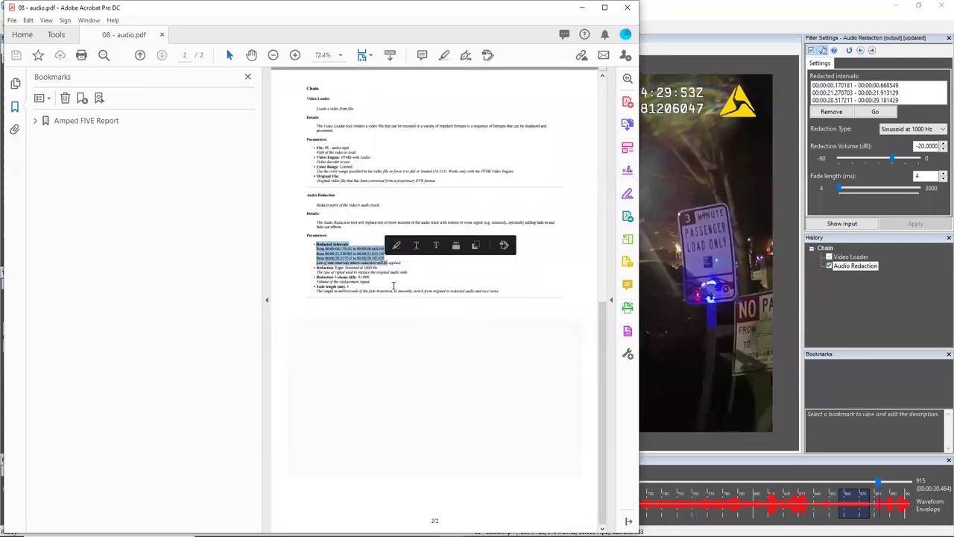
left_click(266, 301)
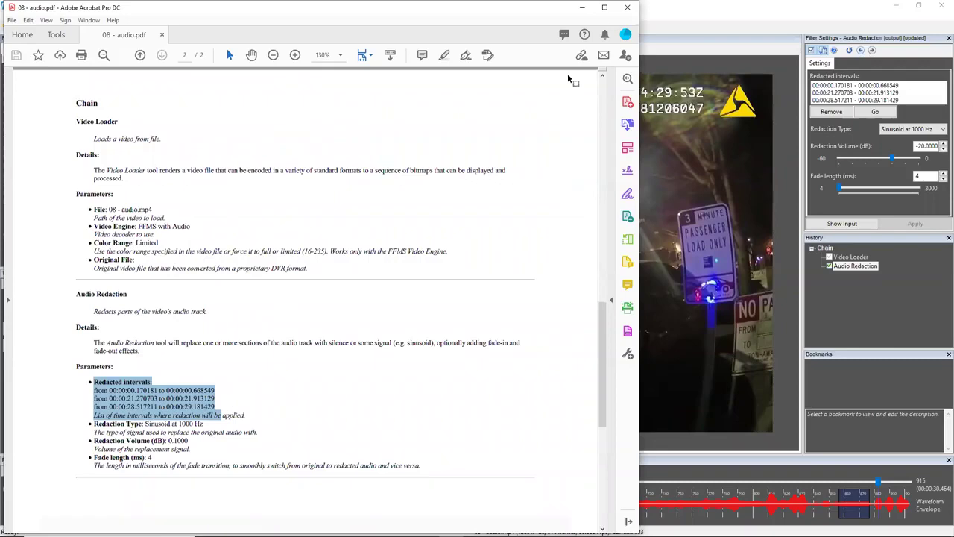
left_click(616, 21)
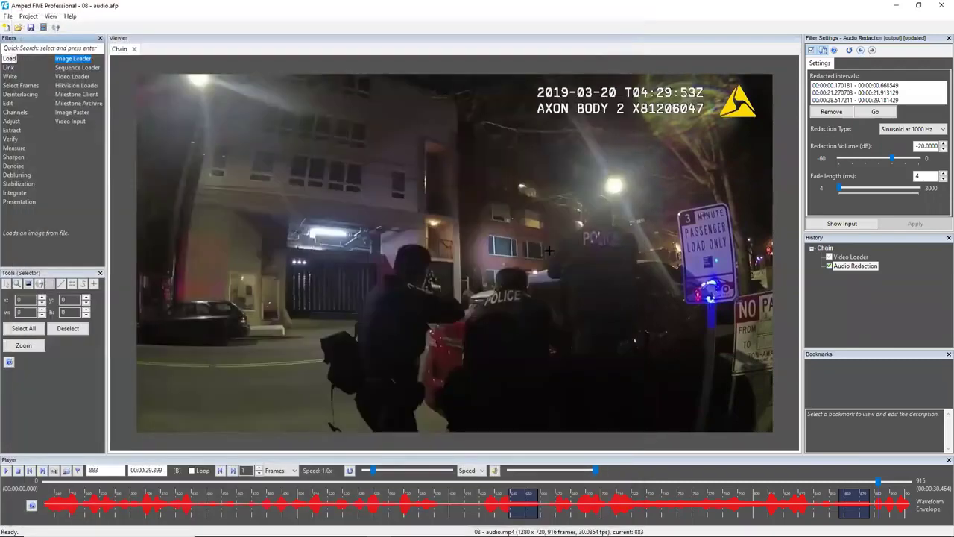
- At frame 614, add an Annotate filter and place an elliptical Pixelation hide area of strength 40 between the two foreground officers
left_click_drag(405, 486, 622, 486)
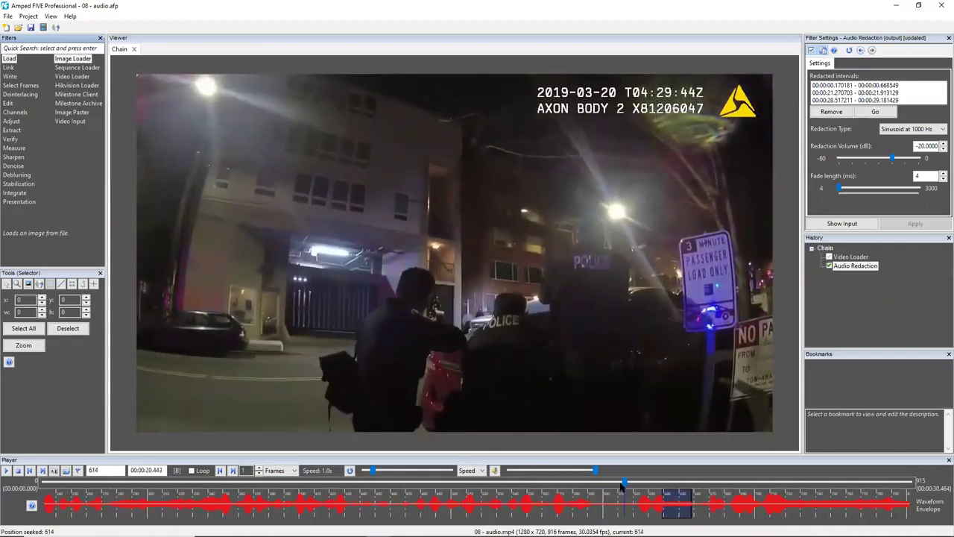
left_click(15, 202)
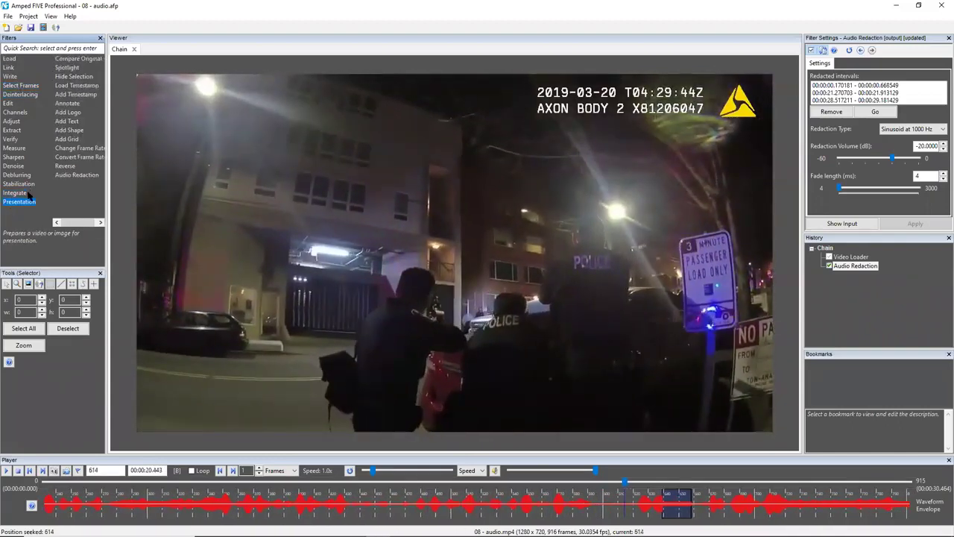
double_click(69, 104)
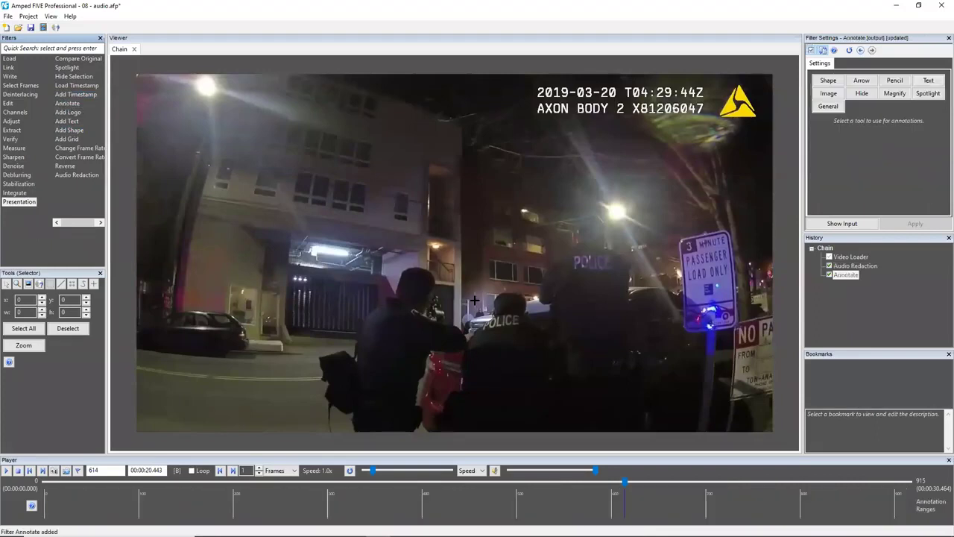
left_click(861, 93)
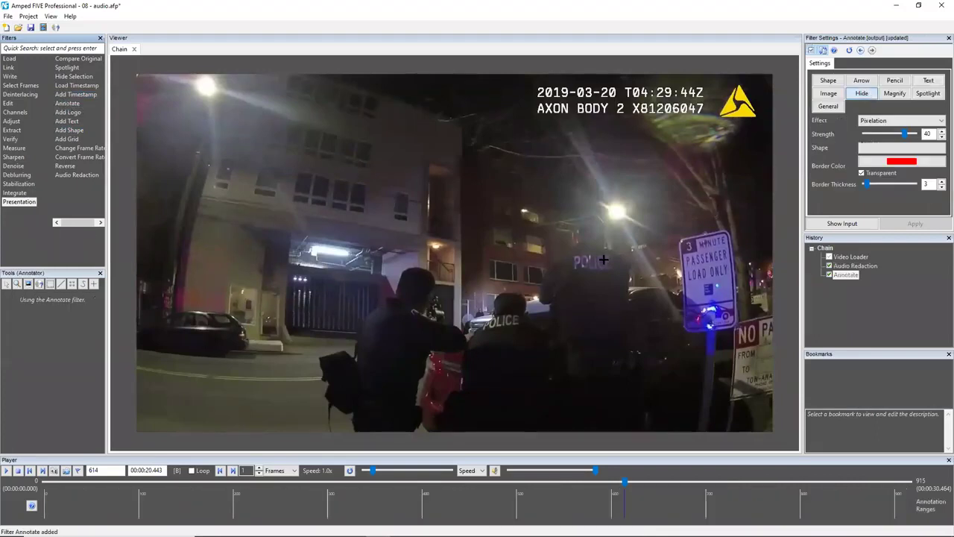
left_click_drag(493, 325, 493, 324)
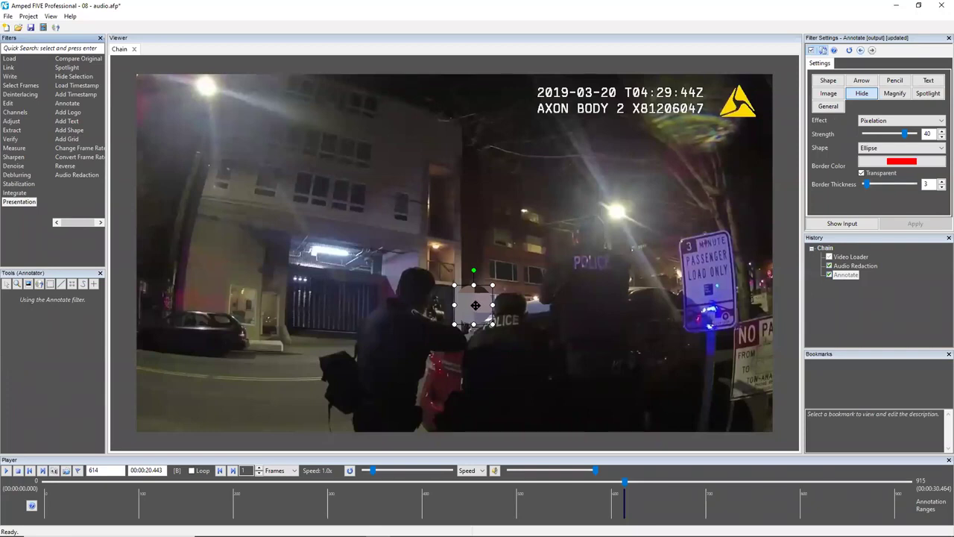
- Extend the pixelated ellipse frame by frame up to frame 680, shifting it slightly upward to keep the area between the officers covered
key("Right")
key("Right")
key("Right")
key("Right")
key("Right")
key("Right")
key("Right")
key("Right")
key("Right")
key("Right")
key("Right")
mouse_move(475, 304)
left_mouse_down()
mouse_move(489, 309)
mouse_move(471, 293)
left_mouse_up()
key("Right")
key("Right")
key("Right")
key("Right")
key("Right")
key("Right")
key("Right")
key("Right")
key("Right")
key("Right")
key("Right")
key("Right")
key("Right")
key("Right")
key("Right")
key("Right")
key("Right")
key("Right")
key("Right")
key("Right")
key("Right")
key("Right")
key("Right")
key("Right")
key("Right")
key("Right")
key("Right")
key("Right")
key("Right")
key("Right")
key("Right")
key("Right")
key("Right")
key("Right")
key("Right")
key("Right")
key("Right")
key("Right")
key("Right")
key("Right")
key("Right")
key("Right")
key("Right")
key("Right")
key("Right")
key("Right")
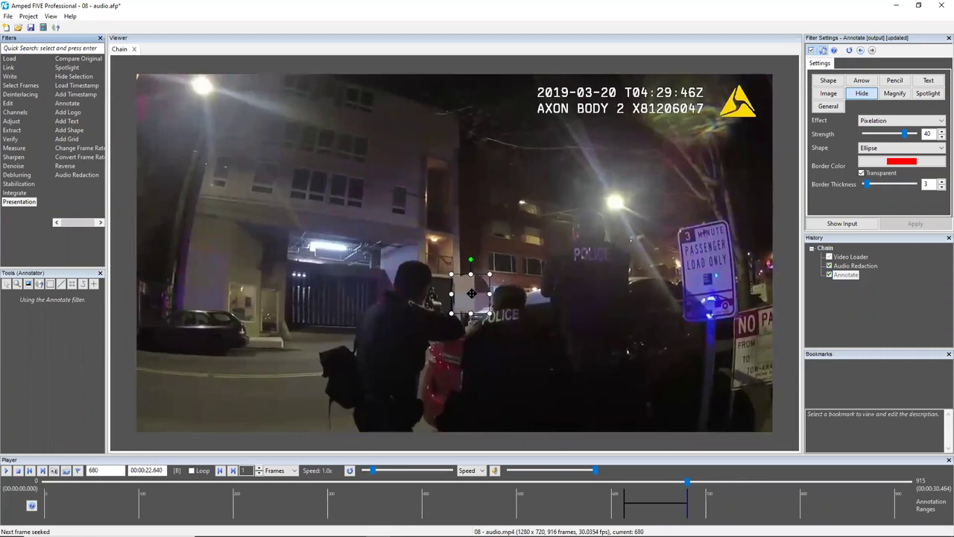
- Add a Video Writer and write the result as mkv - H264 at 30.0354 fps with Default quality
mouse_move(6, 77)
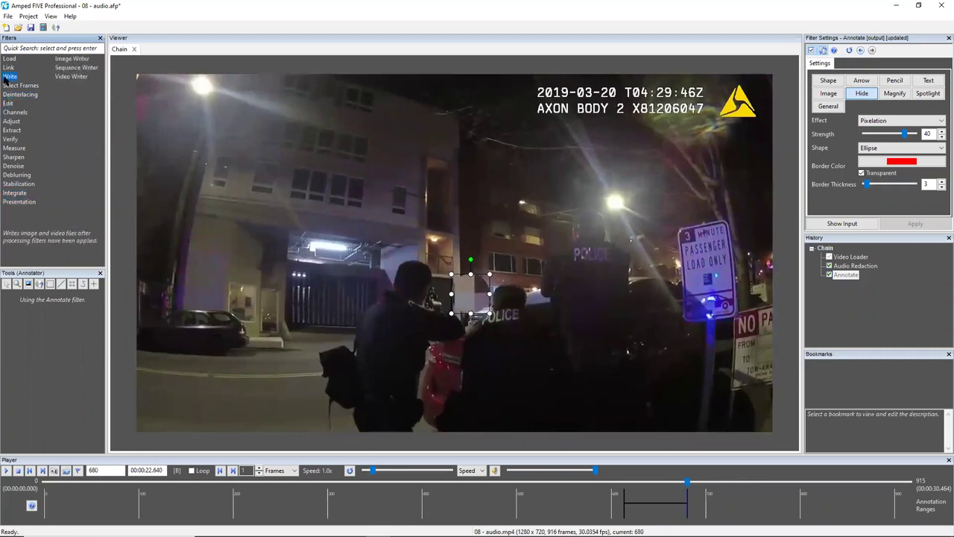
double_click(68, 78)
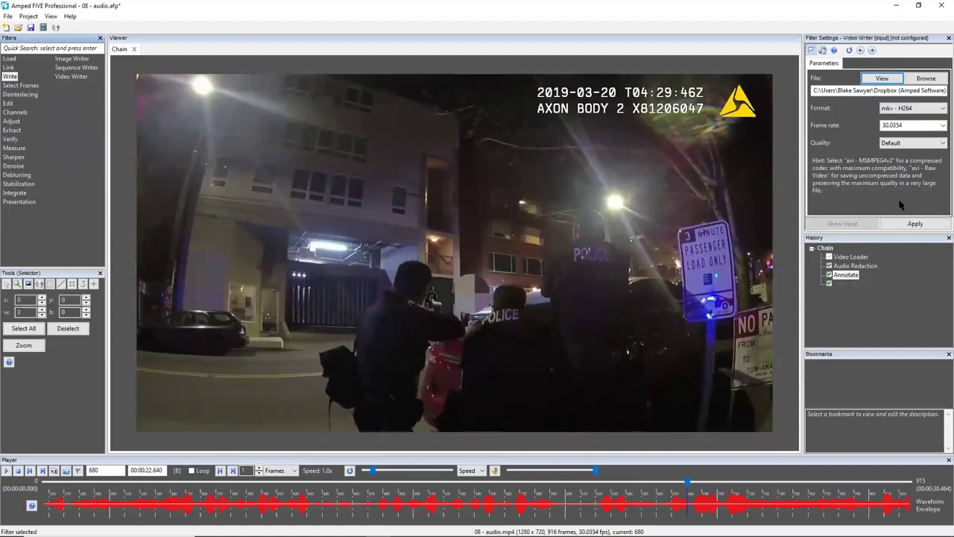
left_click(911, 225)
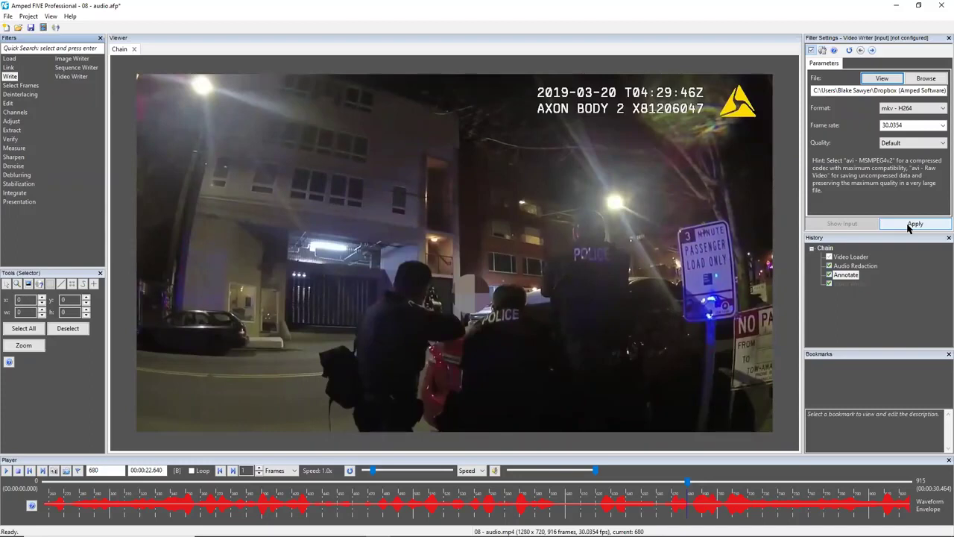